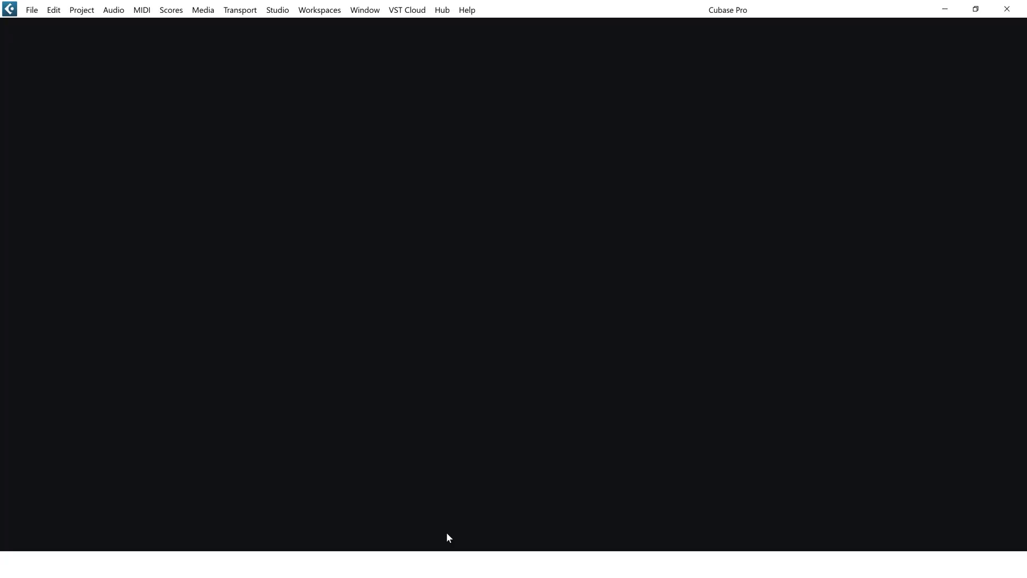
# Create a new empty project located in the Test Project folder
pyautogui.click(32, 10)
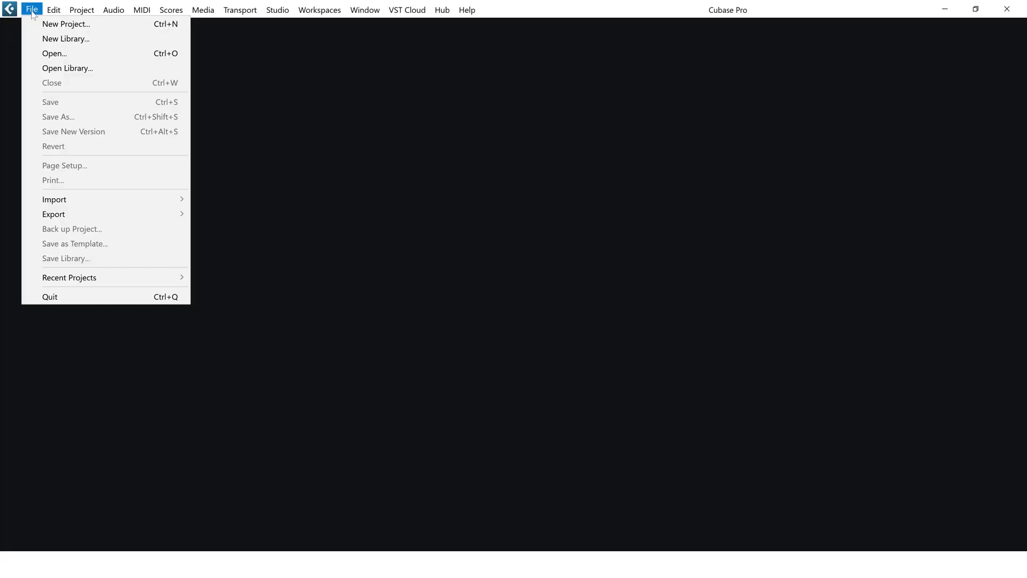
pyautogui.click(44, 24)
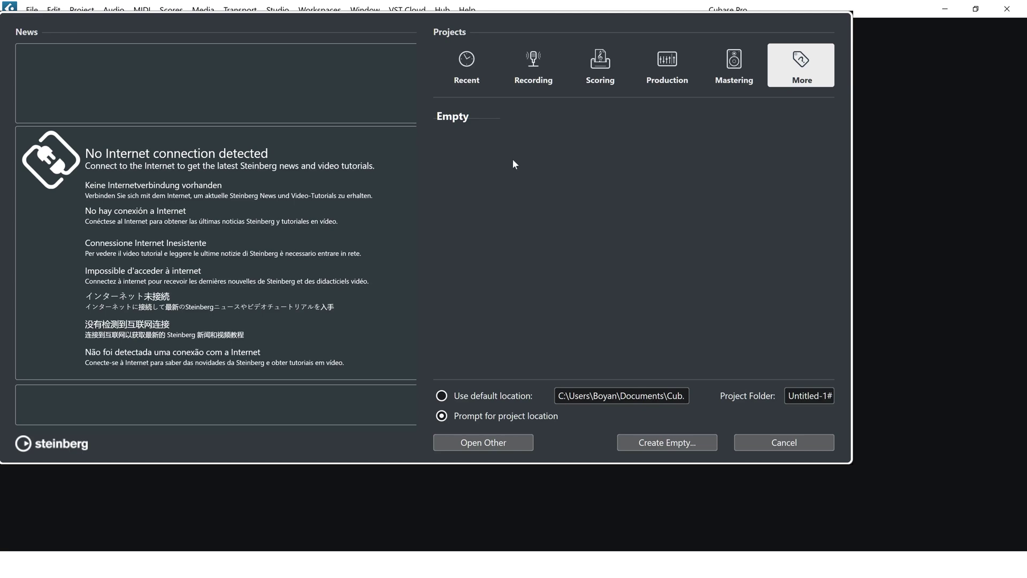
pyautogui.click(474, 116)
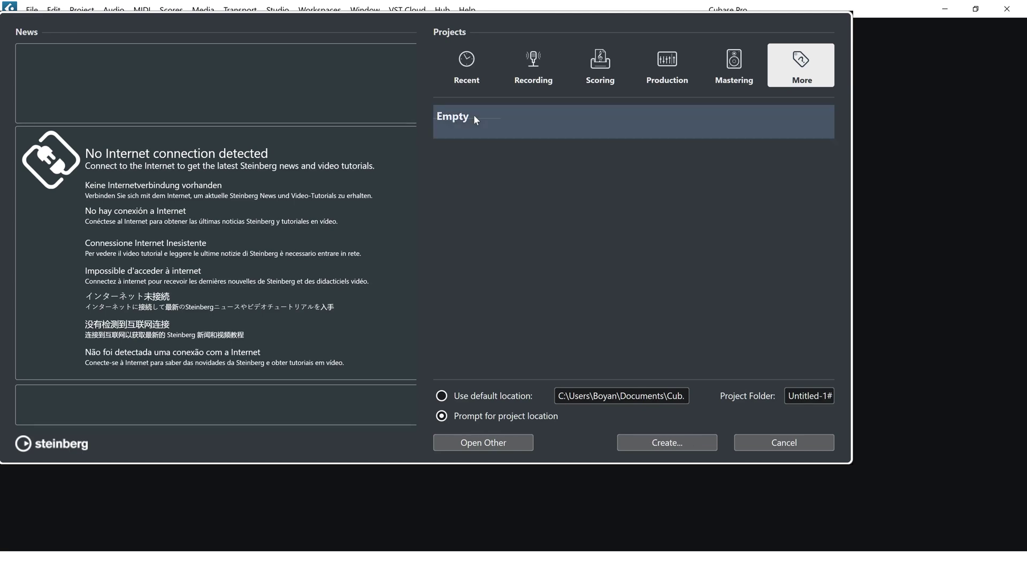
pyautogui.click(654, 445)
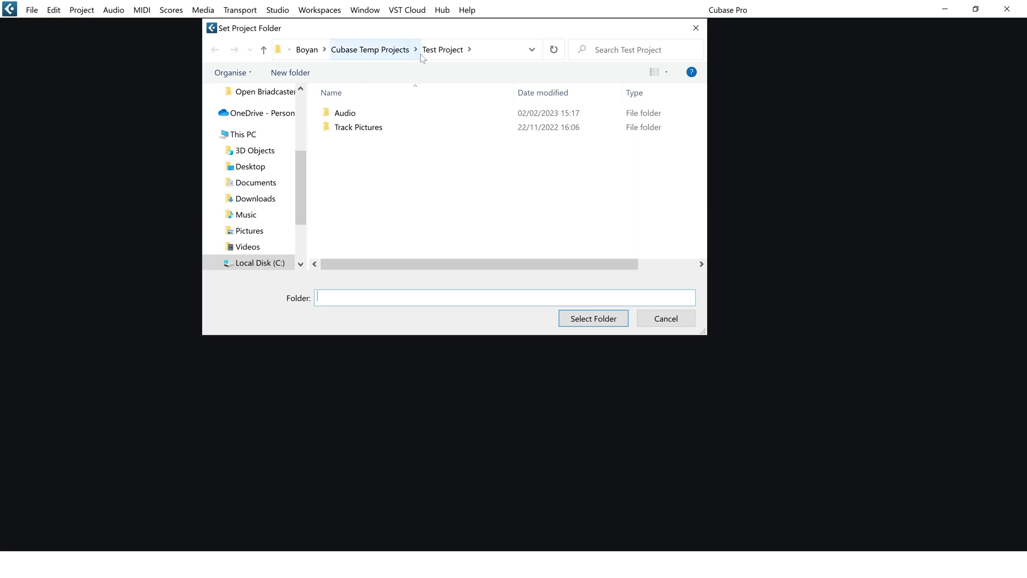
pyautogui.click(443, 49)
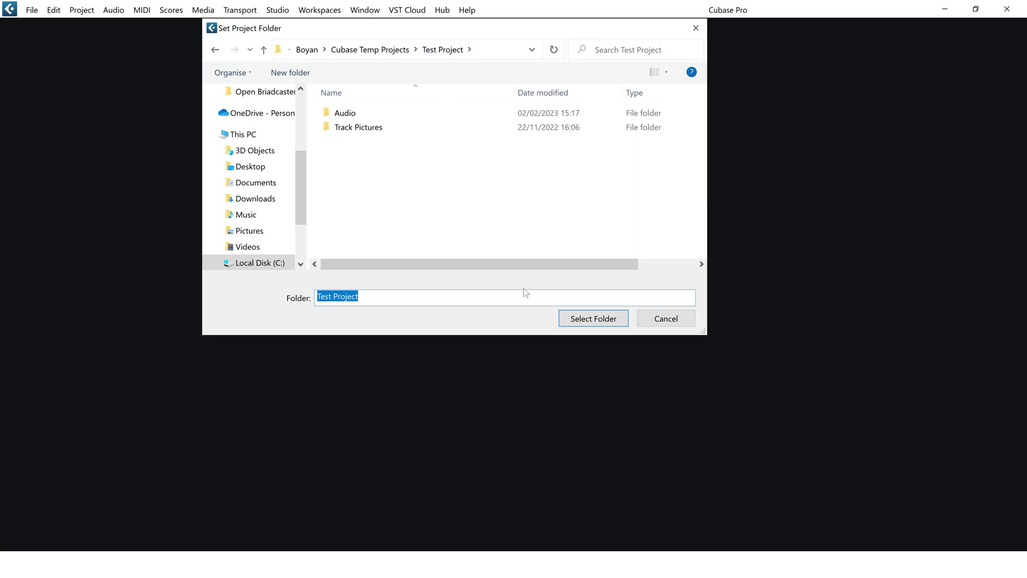
pyautogui.click(577, 318)
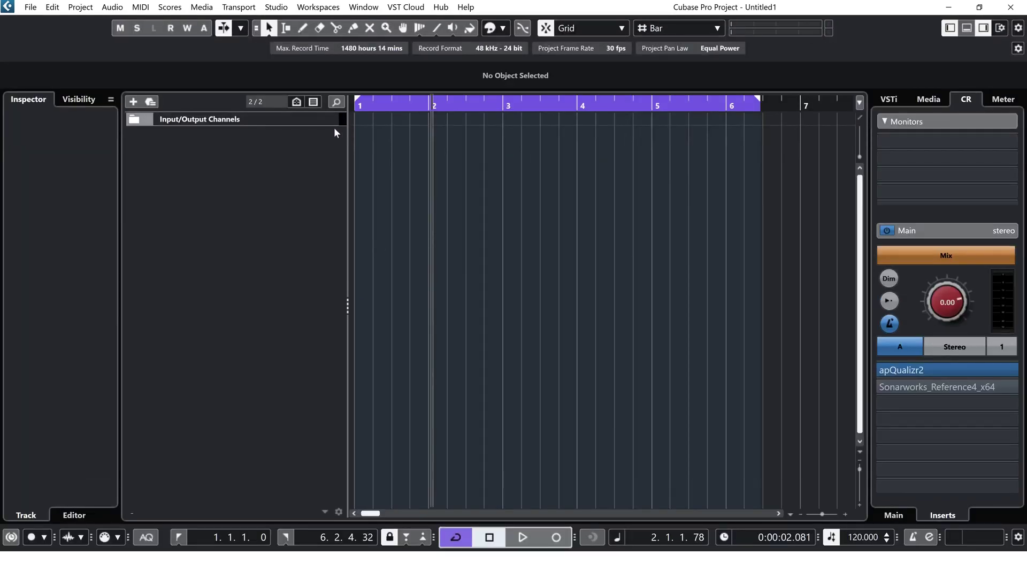
# Save the project as 'Test drums beat 3'
pyautogui.click(304, 123)
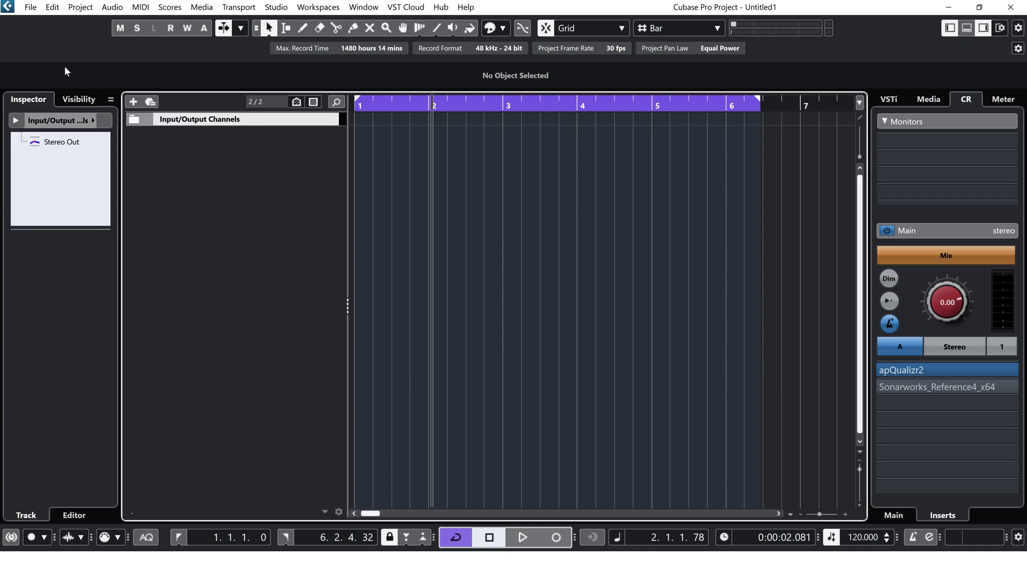
pyautogui.click(32, 7)
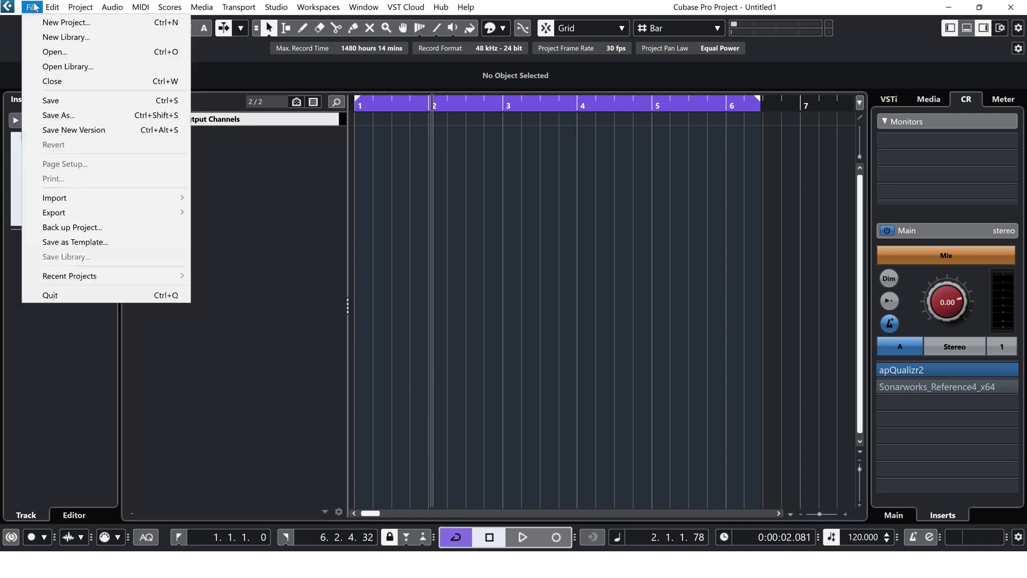
pyautogui.click(48, 99)
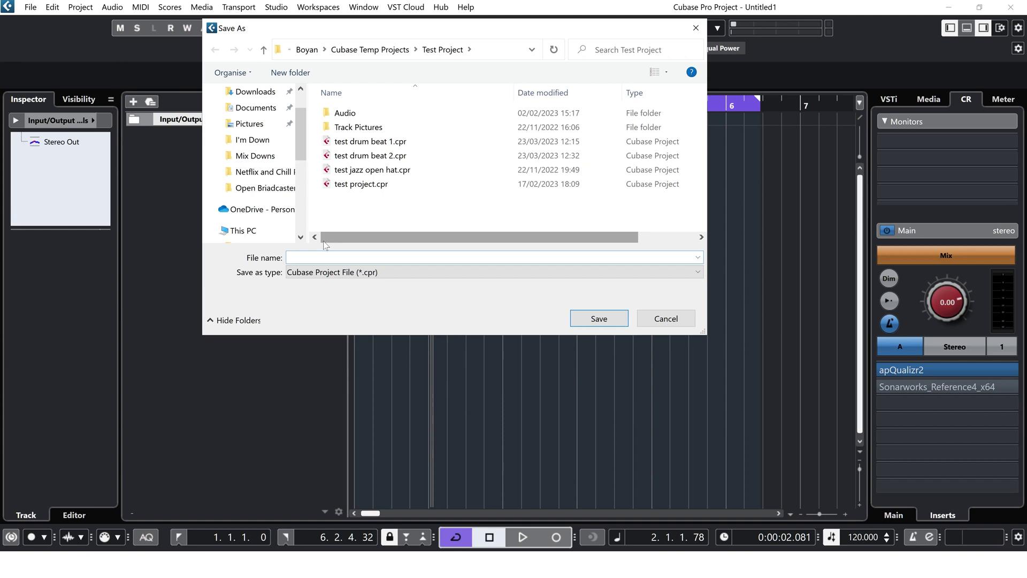
pyautogui.write('Tes')
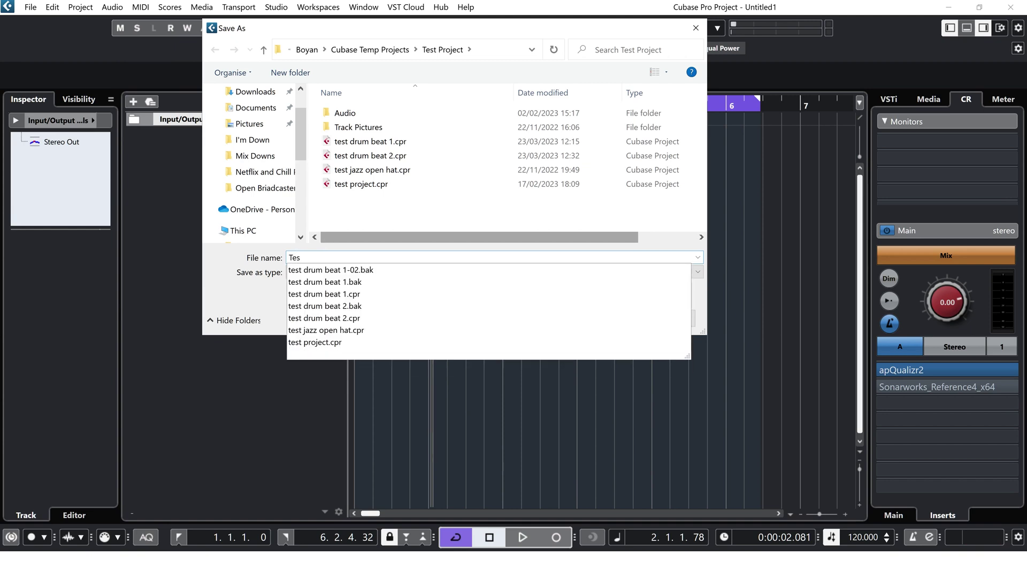
pyautogui.write('t drums ')
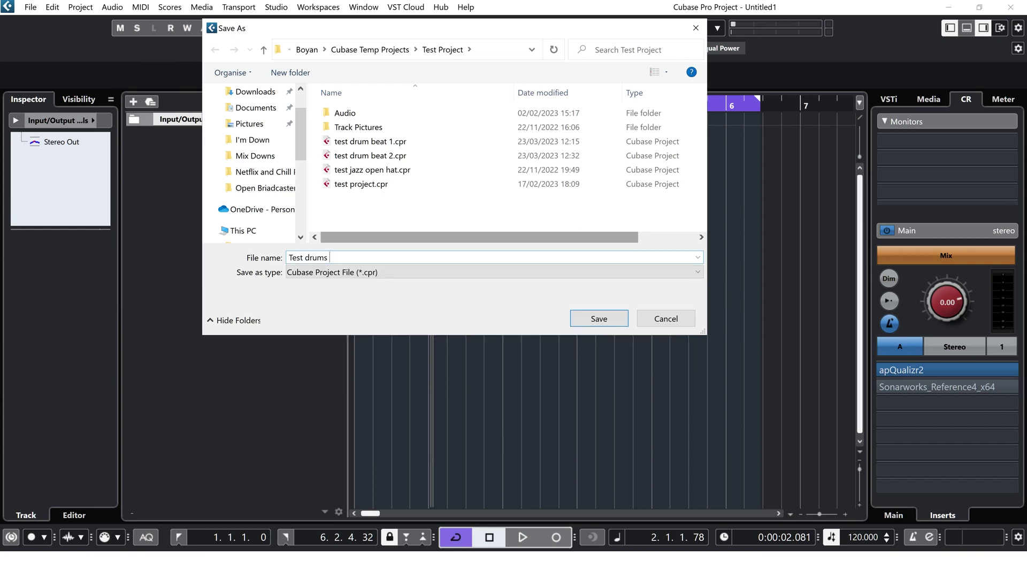
pyautogui.write('beat 3')
pyautogui.press('Return')
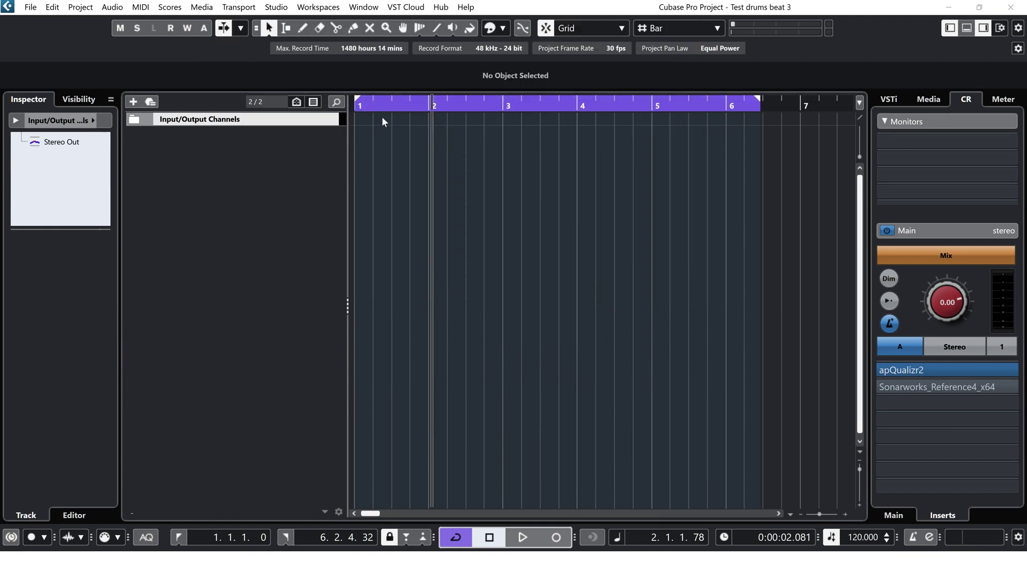
# Add an instrument track named 'Drum beat 1' using the Handy Drums- Studio Standard kit
pyautogui.click(88, 8)
pyautogui.moveTo(203, 23)
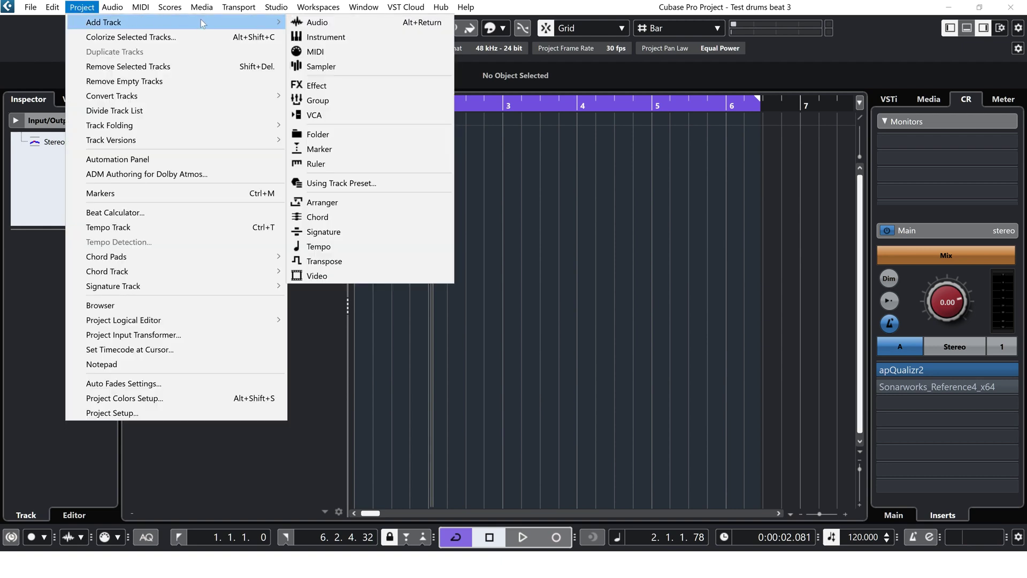
pyautogui.click(306, 38)
pyautogui.click(548, 293)
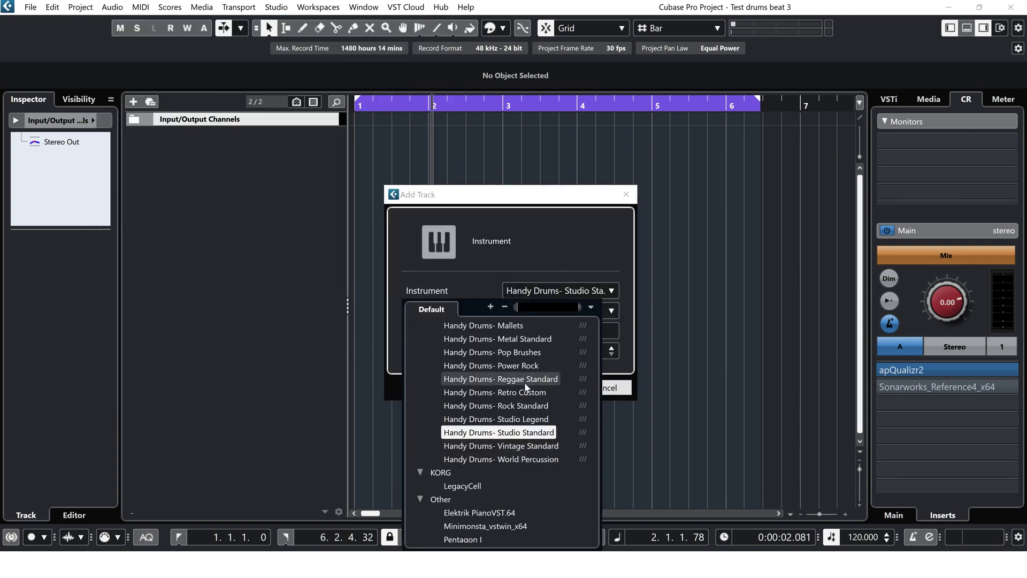
pyautogui.click(510, 432)
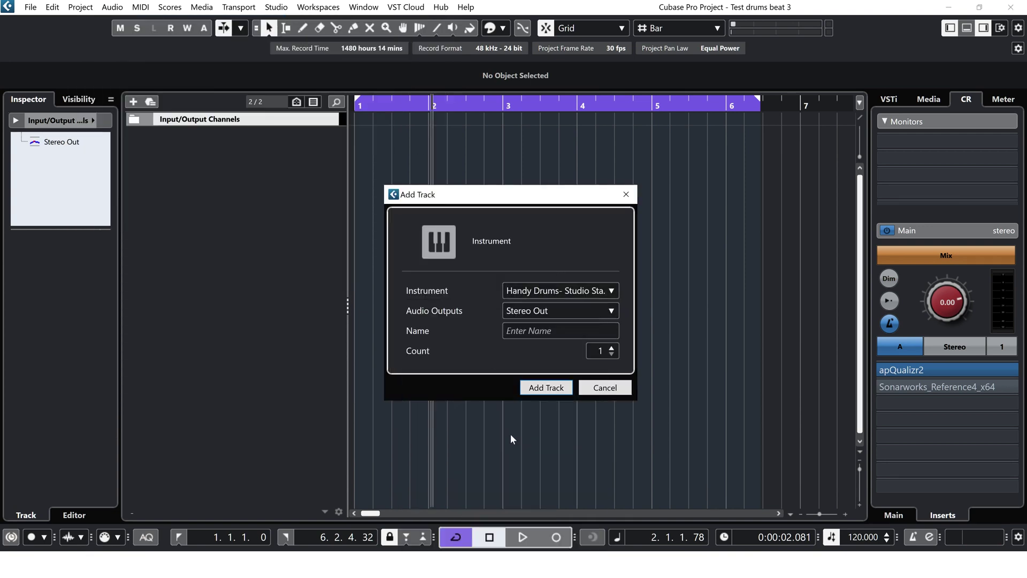
pyautogui.click(541, 331)
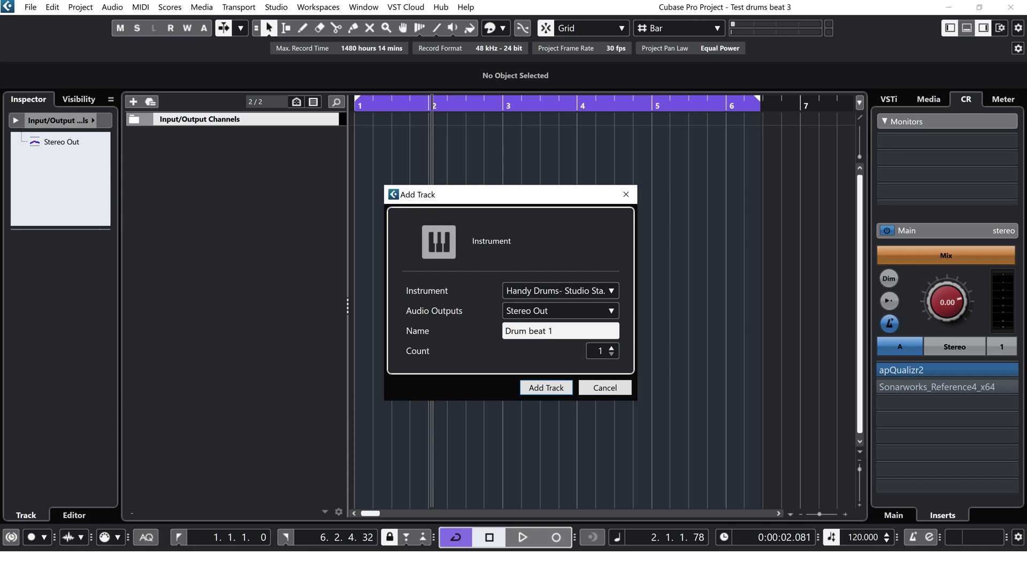
pyautogui.click(556, 388)
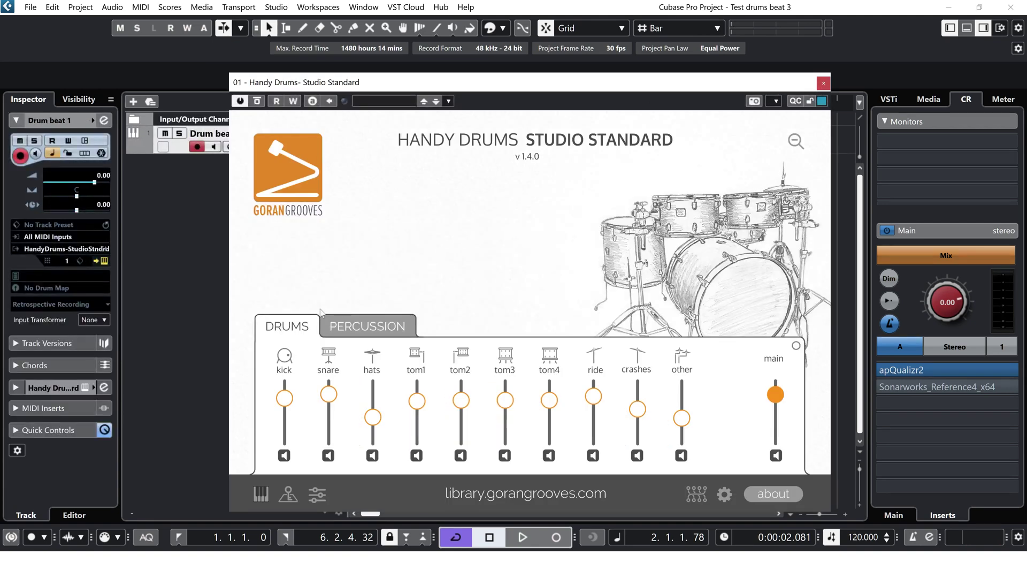
# Audition the kick, snare, hi-hat and three toms in the Handy Drums window, then close it
pyautogui.click(290, 354)
pyautogui.click(364, 358)
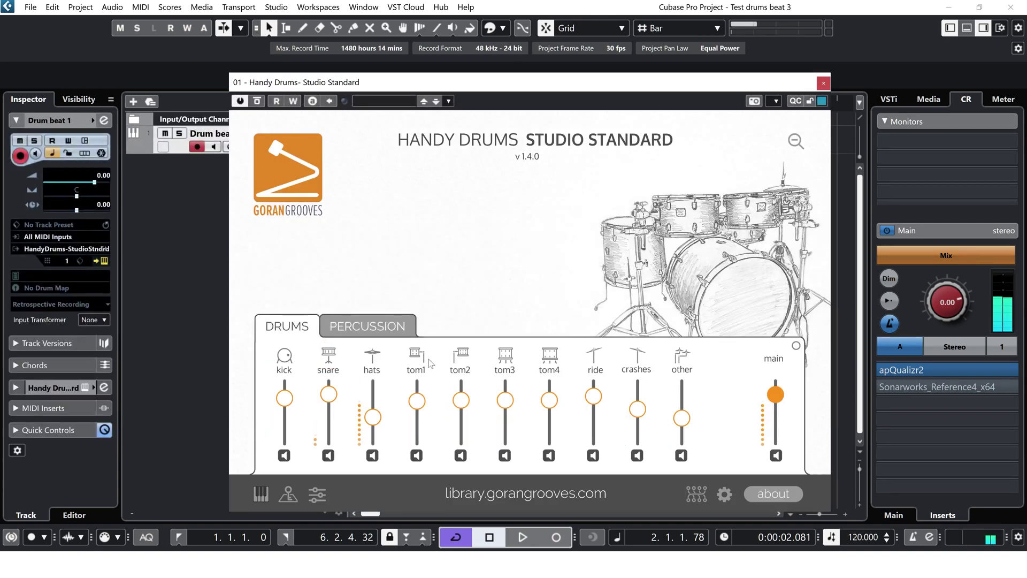
pyautogui.click(417, 355)
pyautogui.click(461, 355)
pyautogui.click(505, 355)
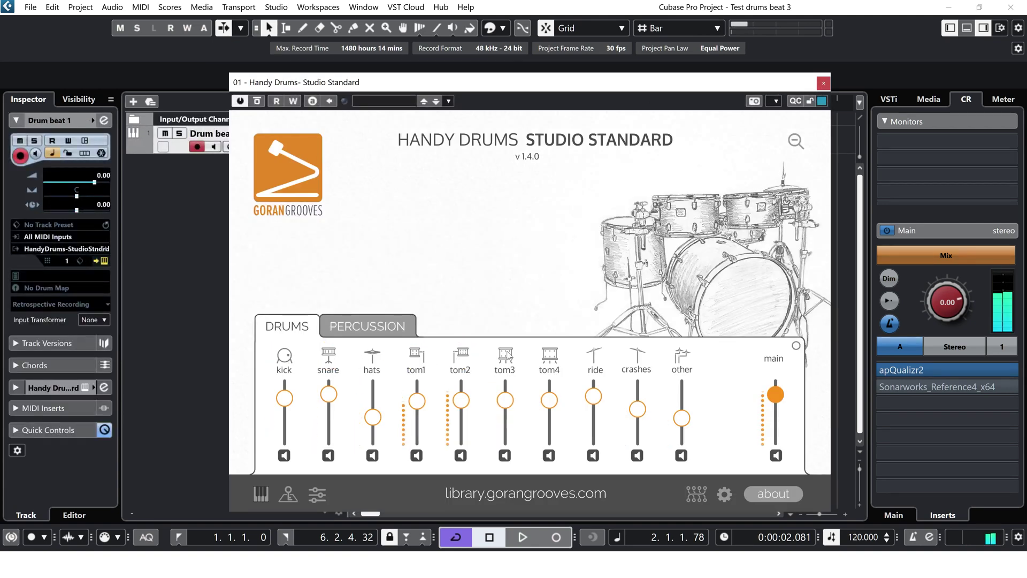
pyautogui.click(286, 356)
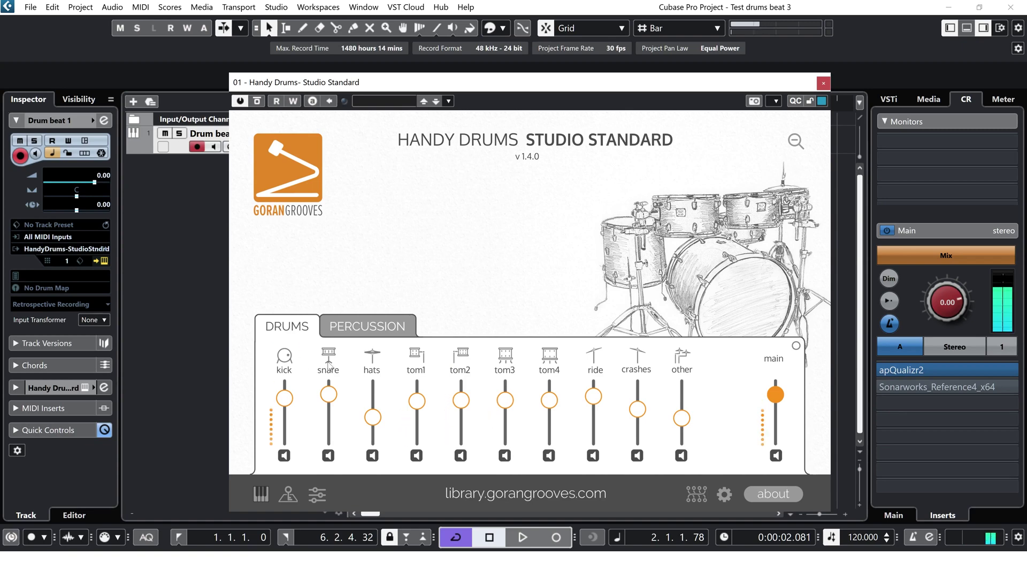
pyautogui.click(329, 367)
pyautogui.click(373, 355)
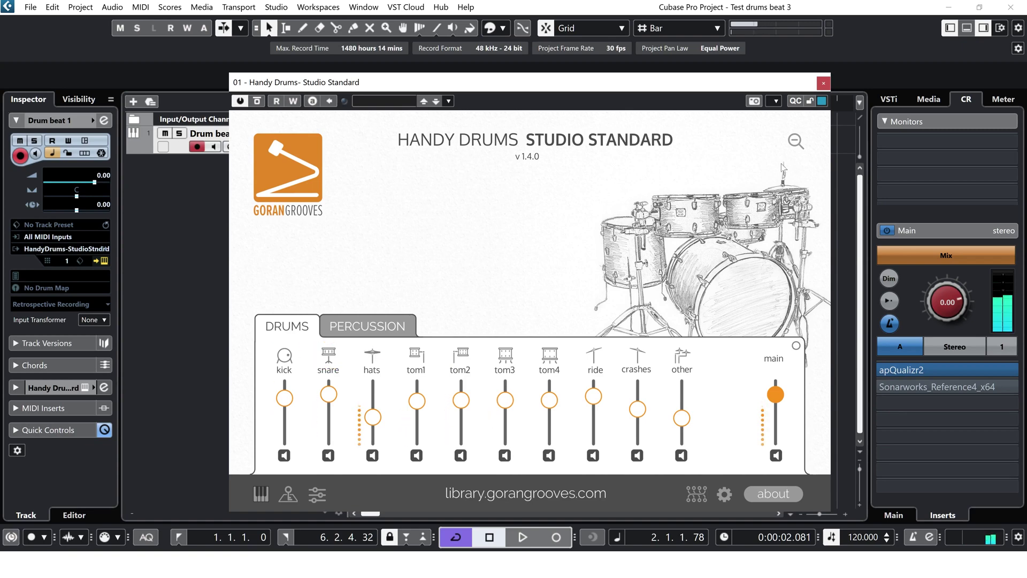
pyautogui.click(824, 84)
# Make the Drum beat 1 track taller, play and stop, then return to bar 1
pyautogui.moveTo(332, 154); pyautogui.dragTo(337, 230)
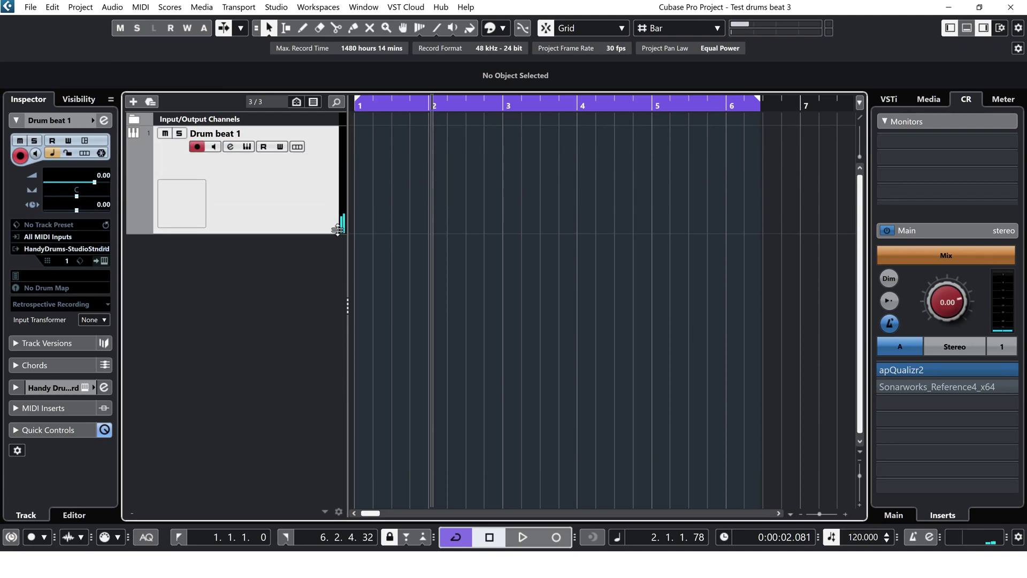
pyautogui.press('space')
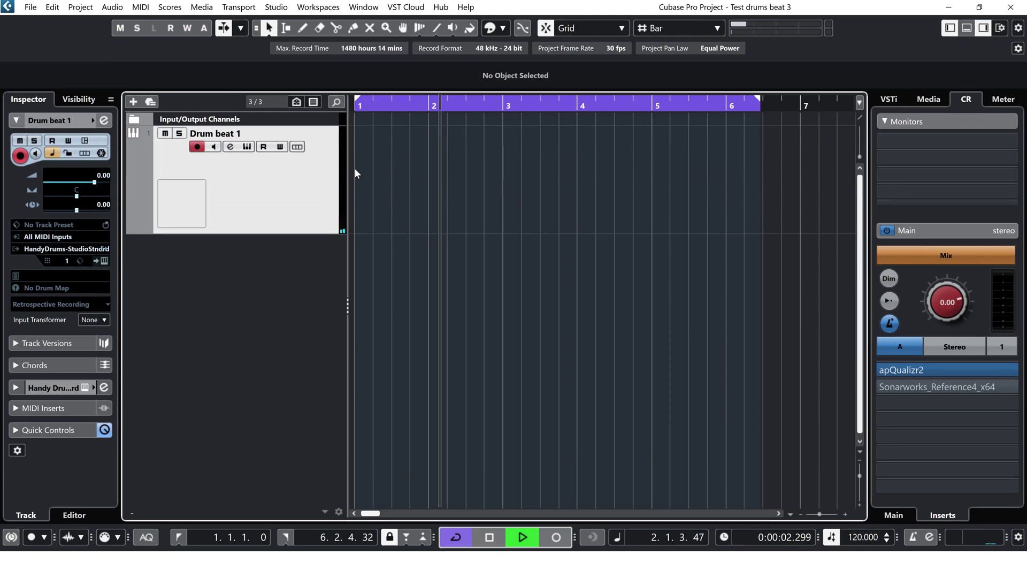
pyautogui.click(105, 260)
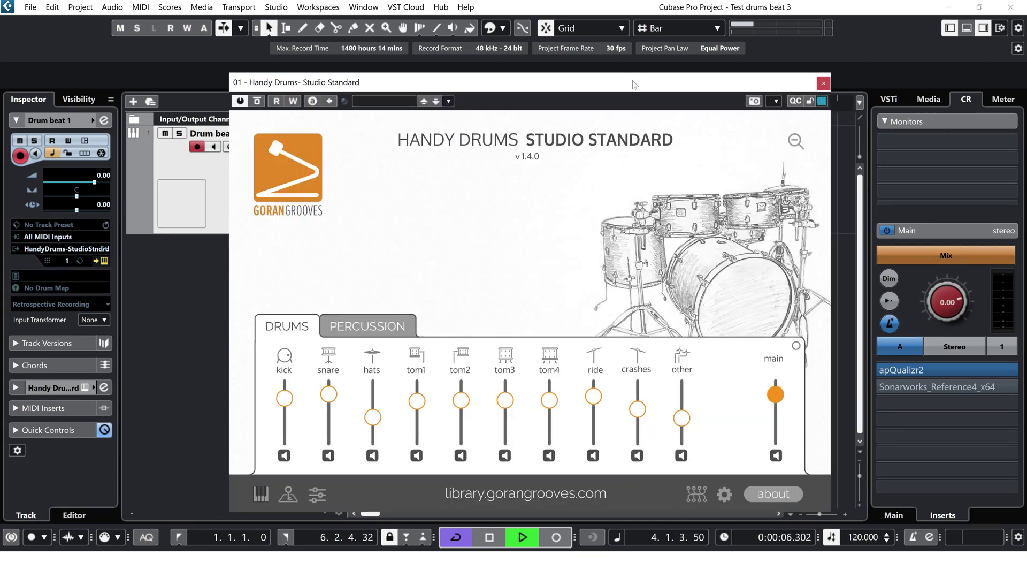
pyautogui.moveTo(637, 84); pyautogui.dragTo(847, 237)
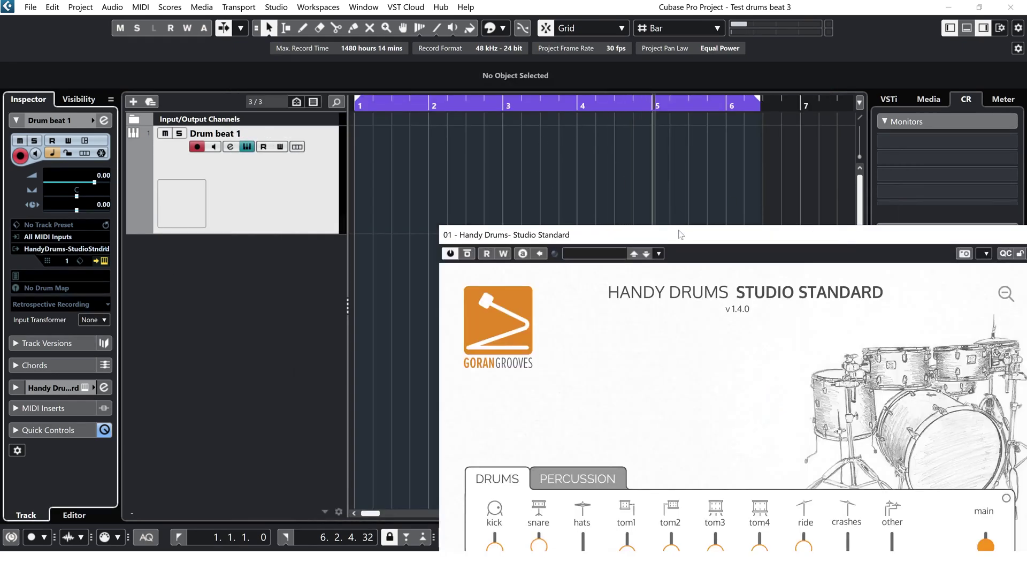
pyautogui.press('space')
pyautogui.moveTo(1019, 235); pyautogui.dragTo(726, 95)
pyautogui.click(740, 97)
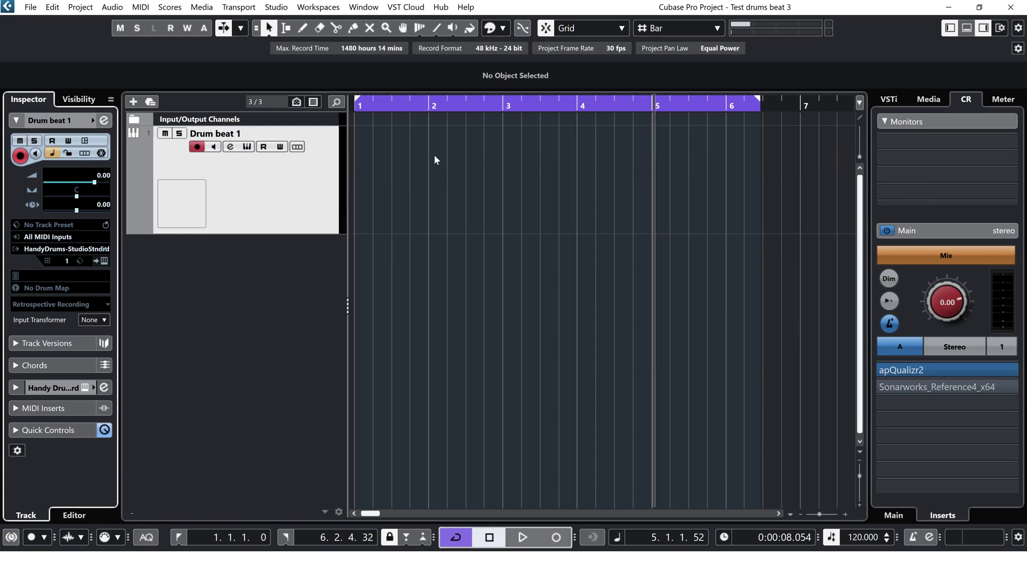
pyautogui.press('KP_Subtract')
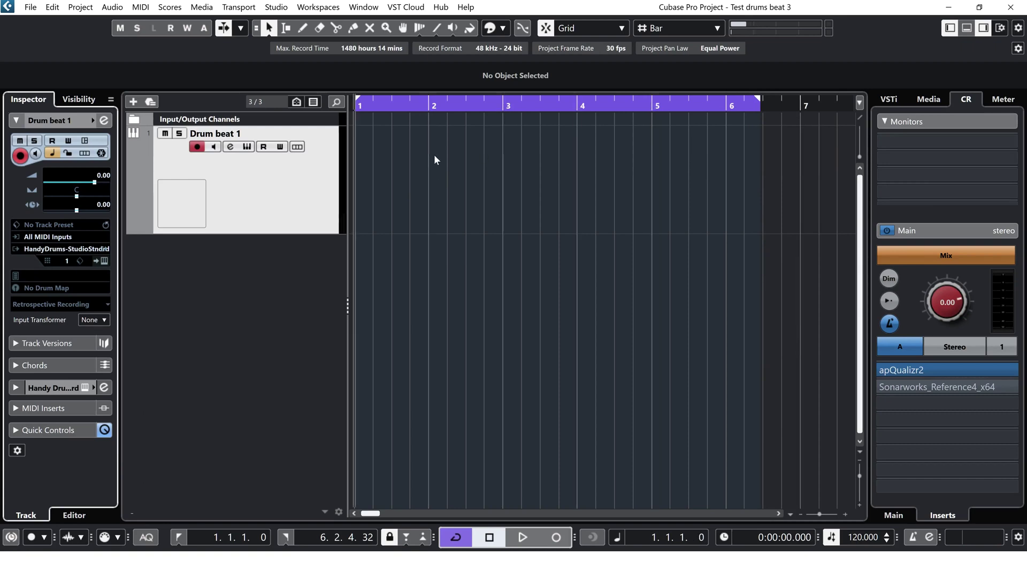
# Draw a one-bar MIDI part at bar 1 on Drum beat 1, loop it and play
pyautogui.click(302, 30)
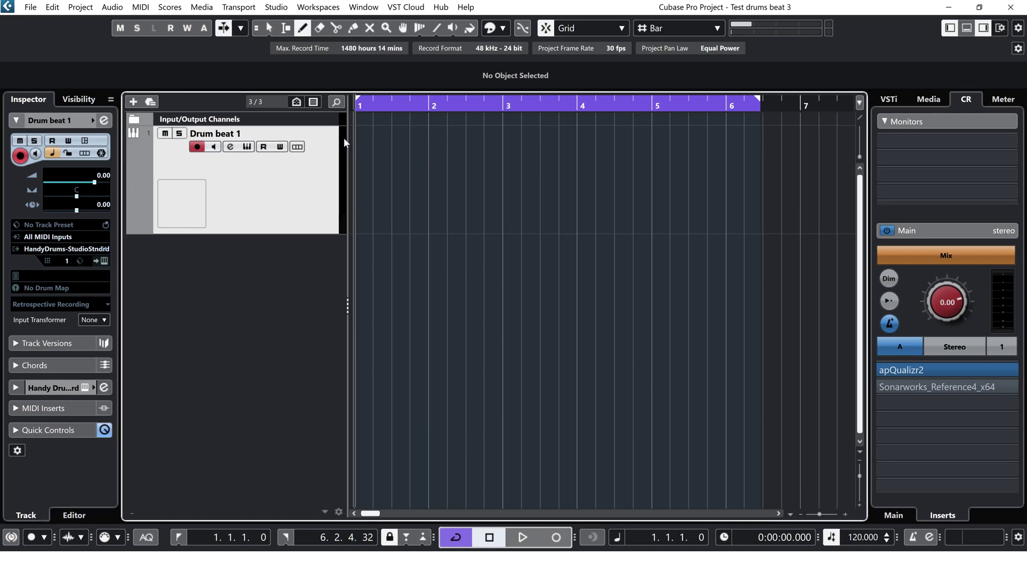
pyautogui.moveTo(358, 159); pyautogui.dragTo(427, 160)
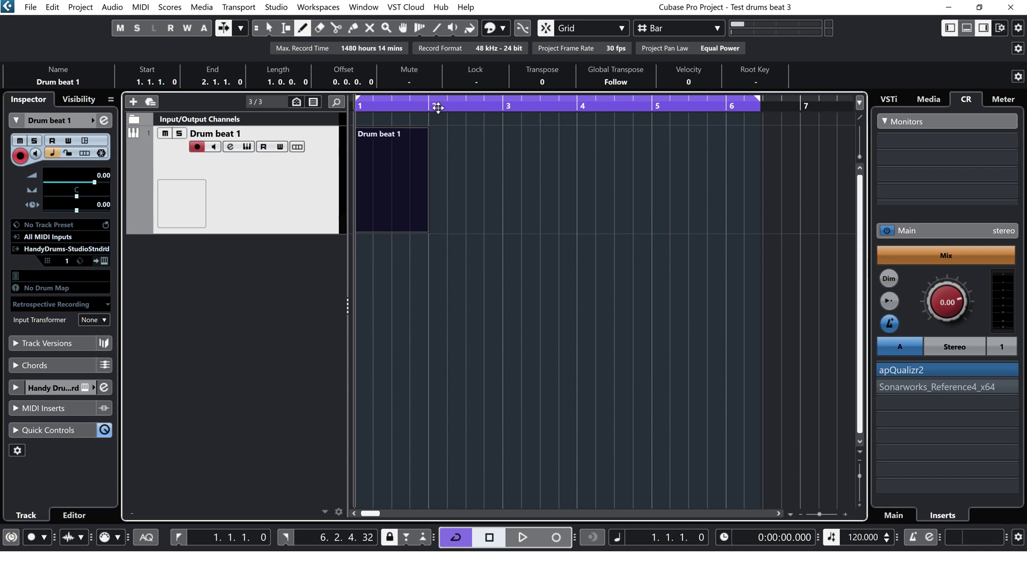
pyautogui.press('p')
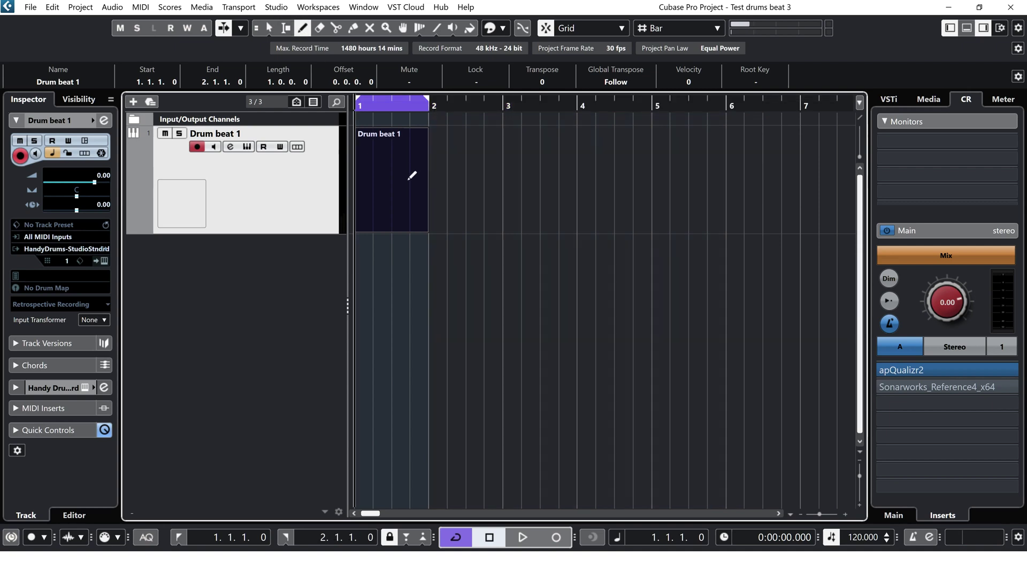
pyautogui.press('space')
pyautogui.press('space')
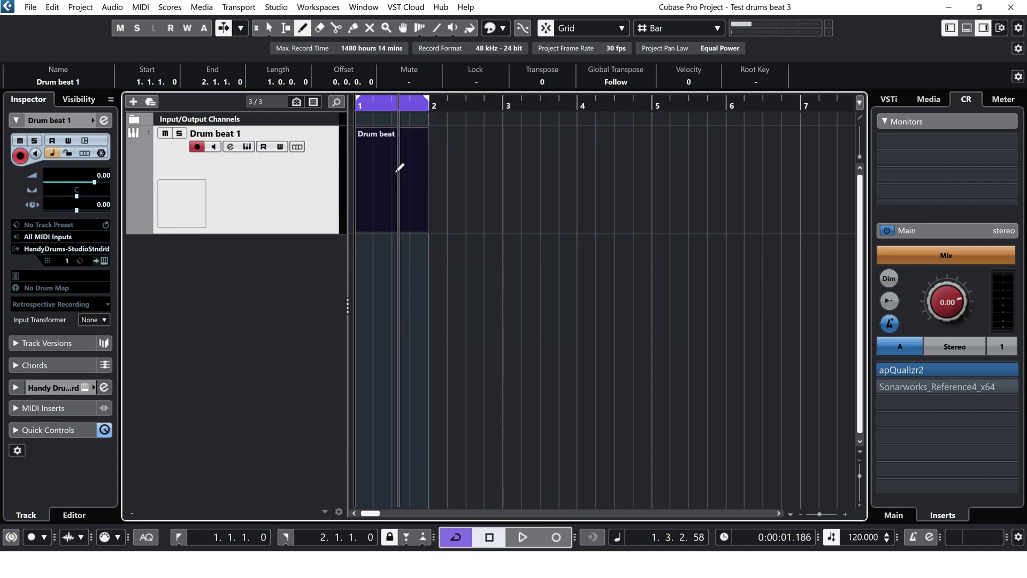
pyautogui.press('h')
pyautogui.press('h')
pyautogui.press('h')
pyautogui.press('1')
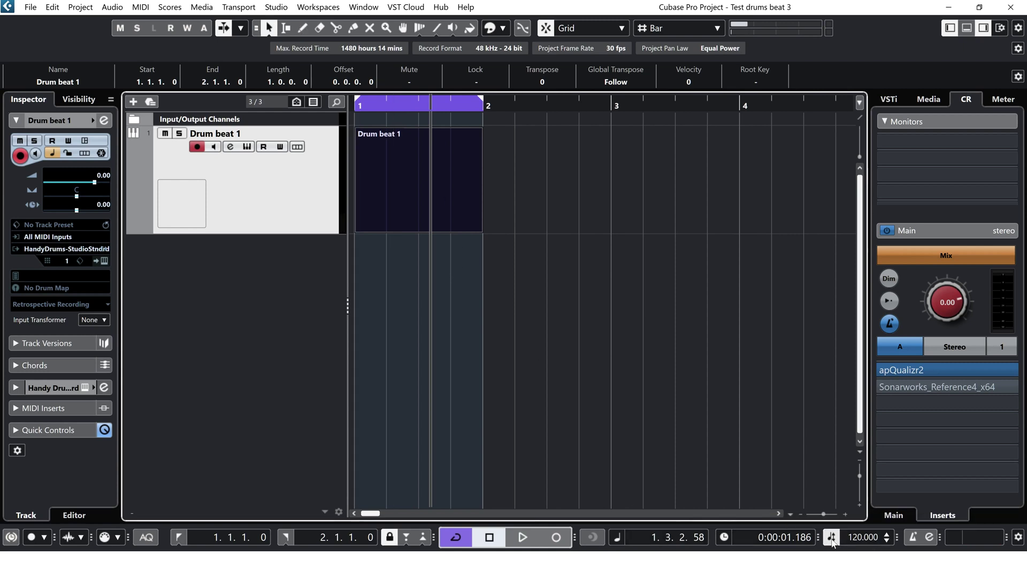
# Lower the project tempo to 110 BPM
pyautogui.doubleClick(857, 538)
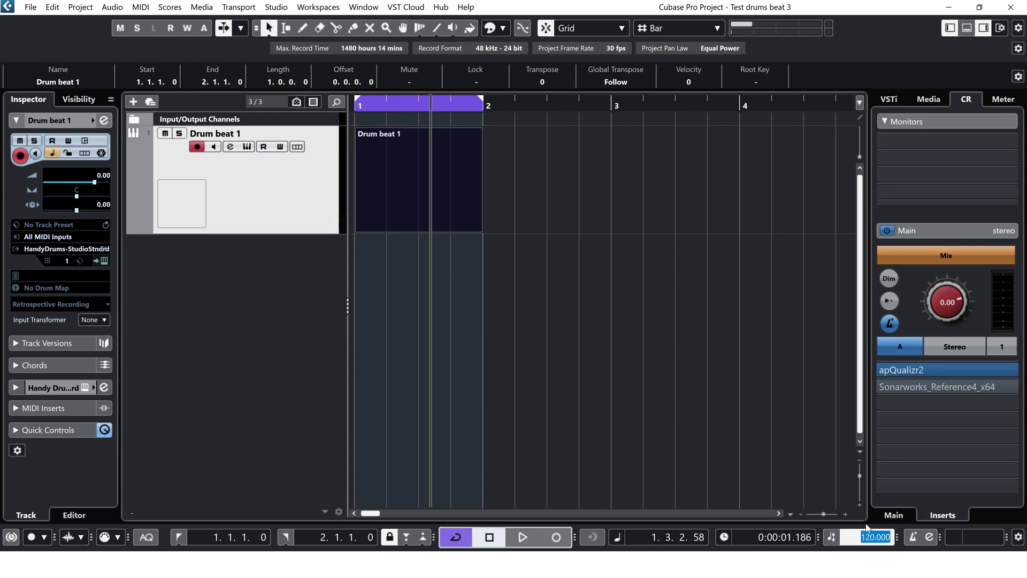
pyautogui.write('110')
pyautogui.click(410, 182)
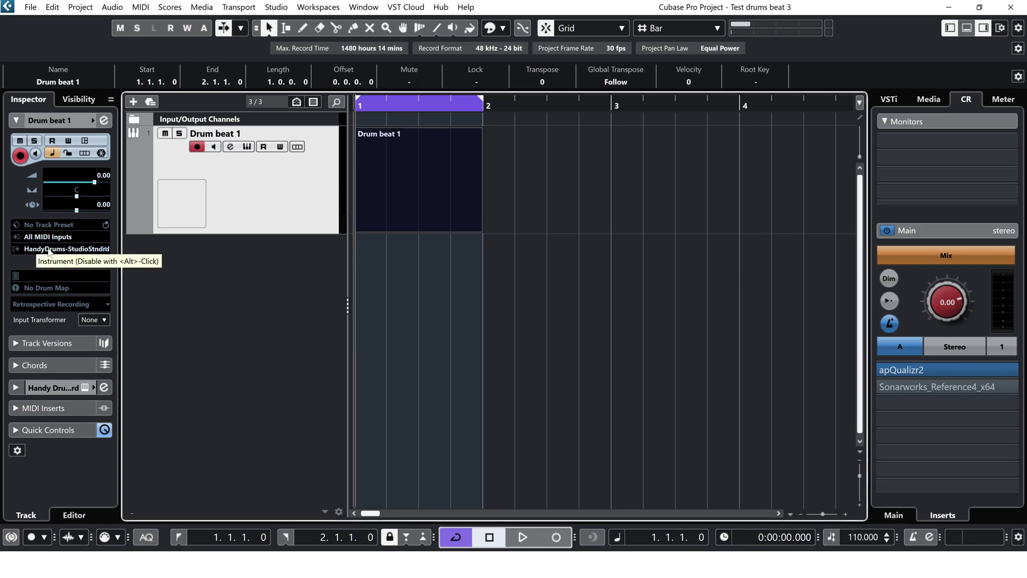
# Set the Editors preference so double-clicking a part opens its editor in a window
pyautogui.doubleClick(407, 201)
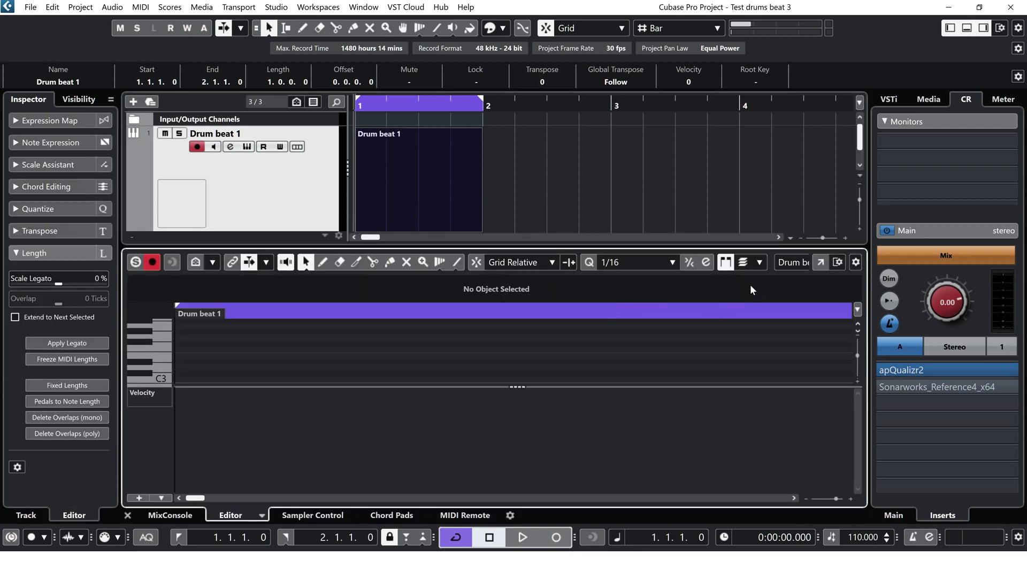
pyautogui.click(821, 262)
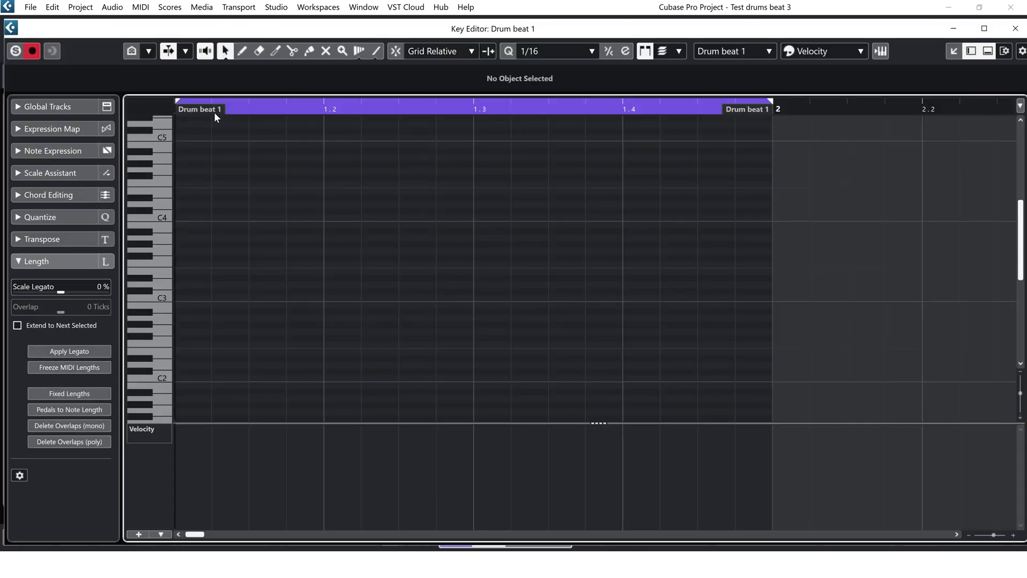
pyautogui.click(54, 7)
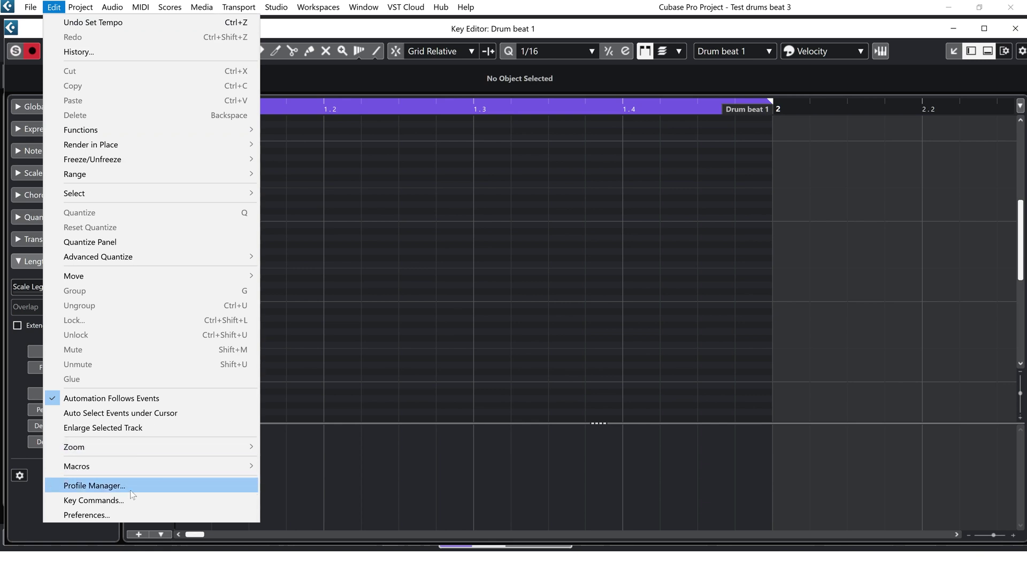
pyautogui.click(124, 515)
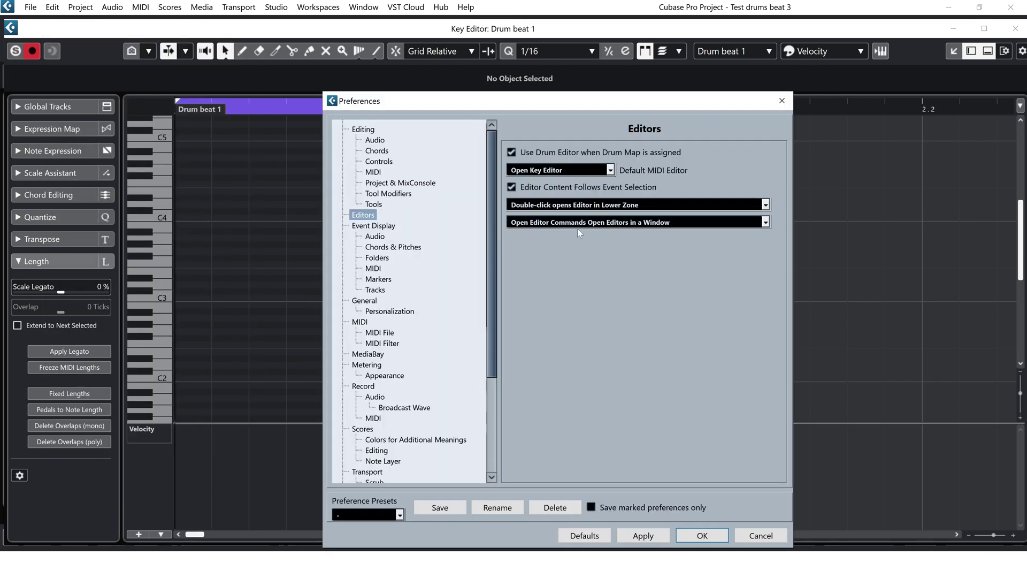
pyautogui.click(584, 207)
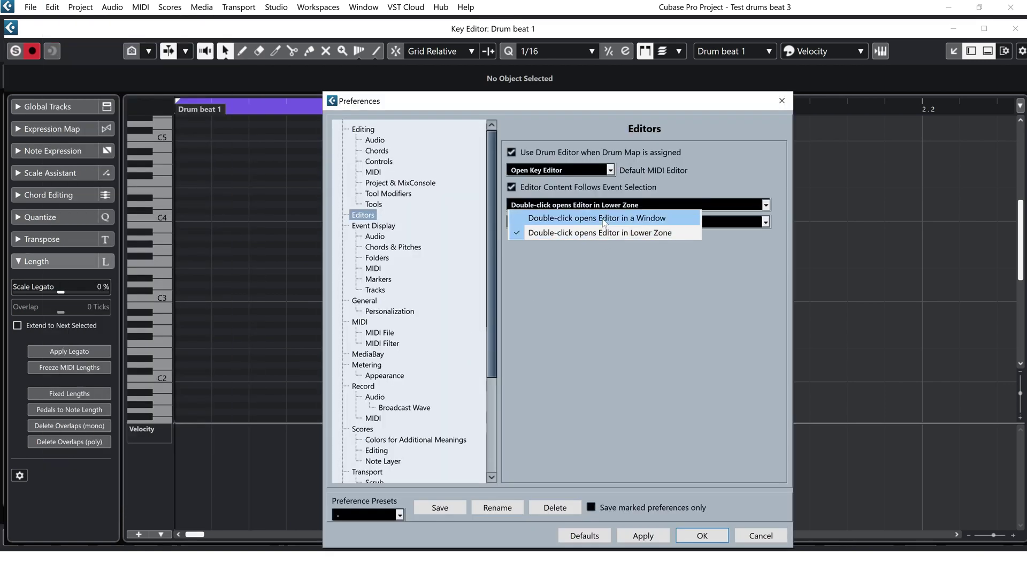
pyautogui.click(604, 219)
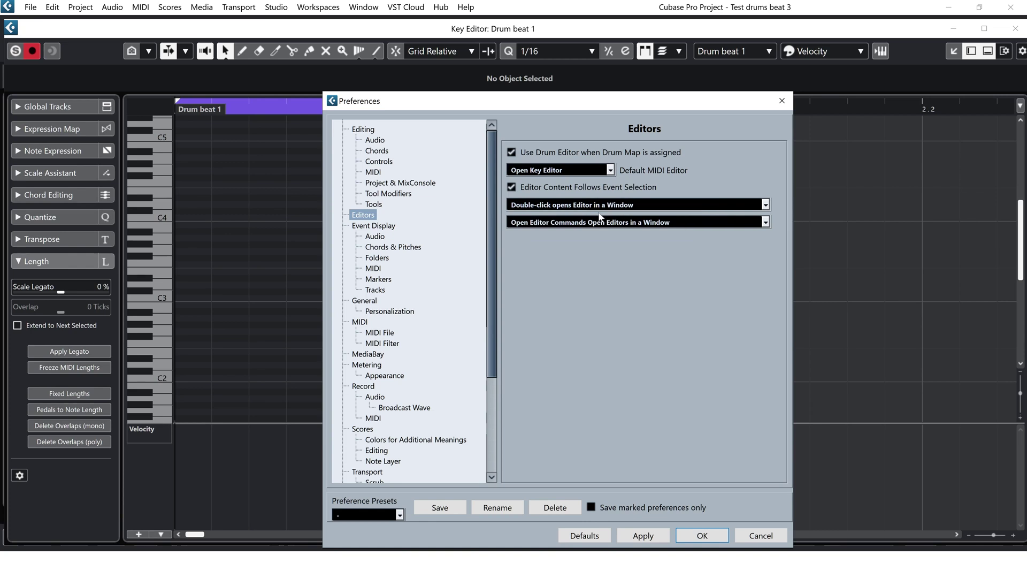
pyautogui.click(701, 536)
# Close the open editors and reopen Drum beat 1 in a separate Key Editor window
pyautogui.click(1016, 28)
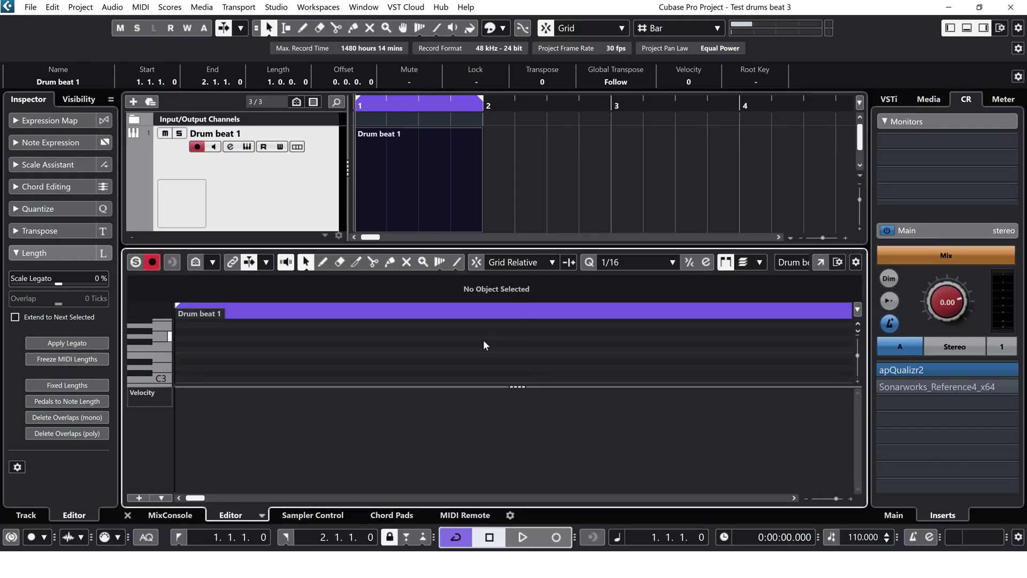
pyautogui.click(970, 31)
pyautogui.doubleClick(439, 189)
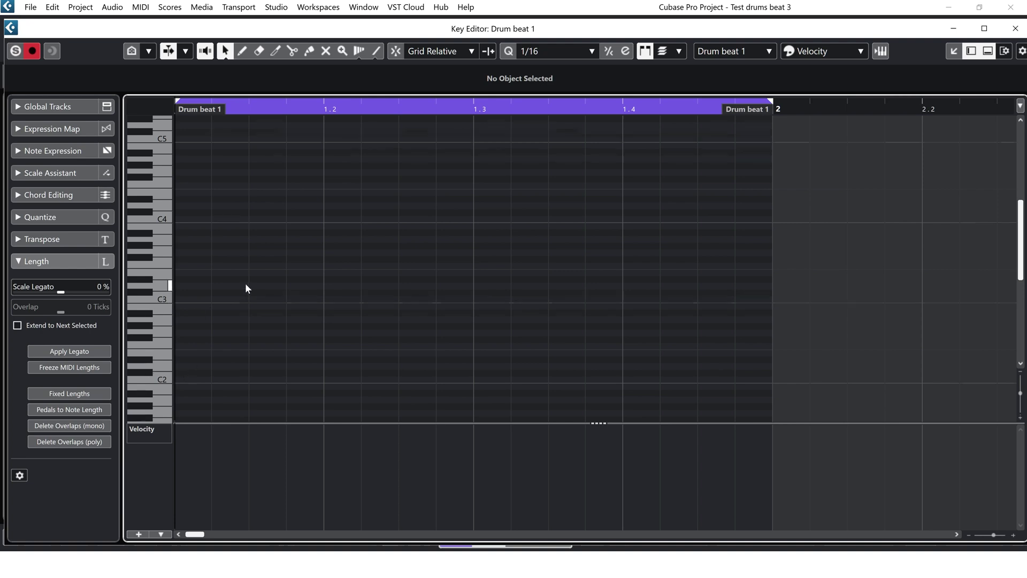
pyautogui.scroll(-4, 245, 285)
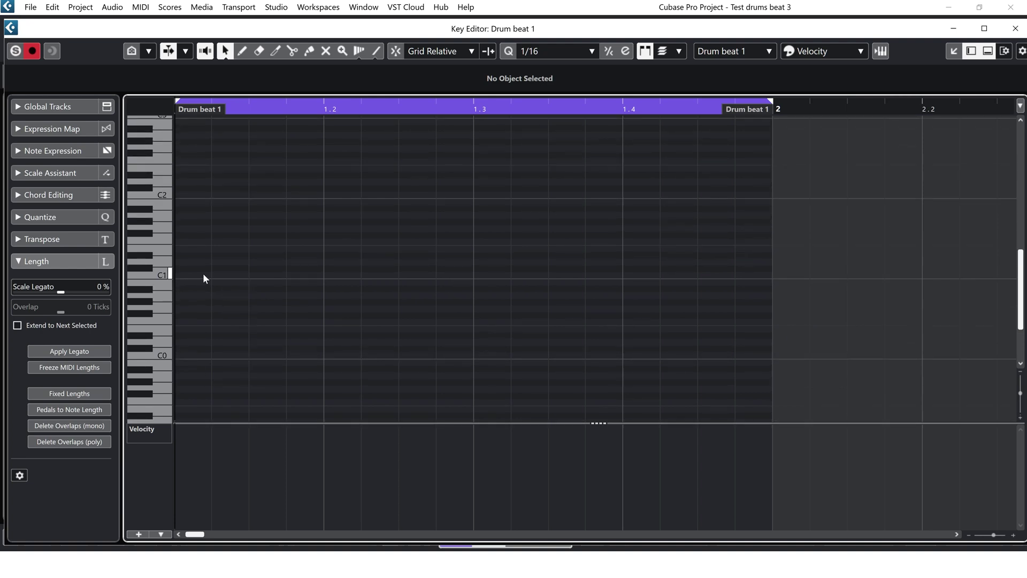
pyautogui.scroll(2, 172, 328)
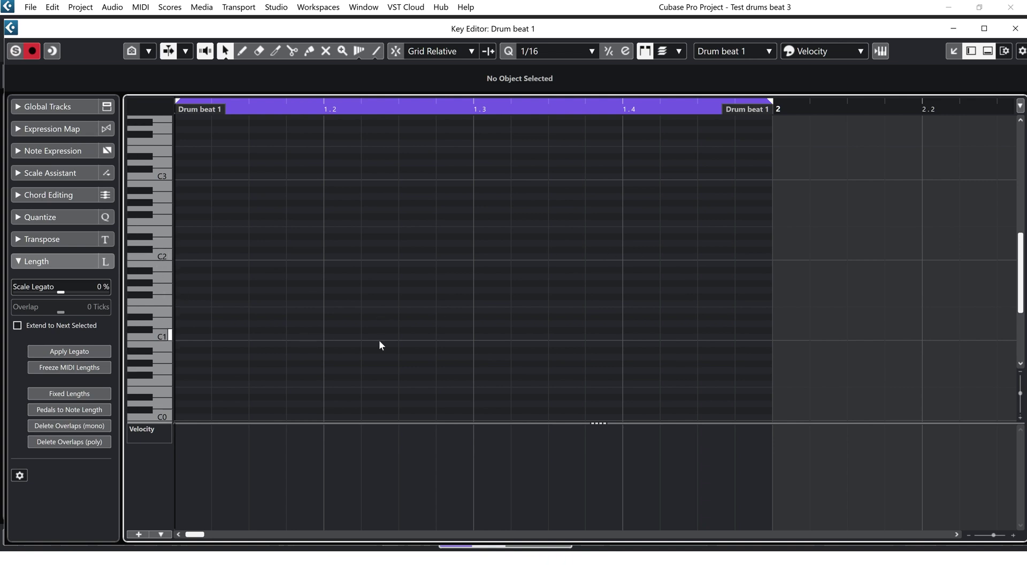
pyautogui.click(1016, 29)
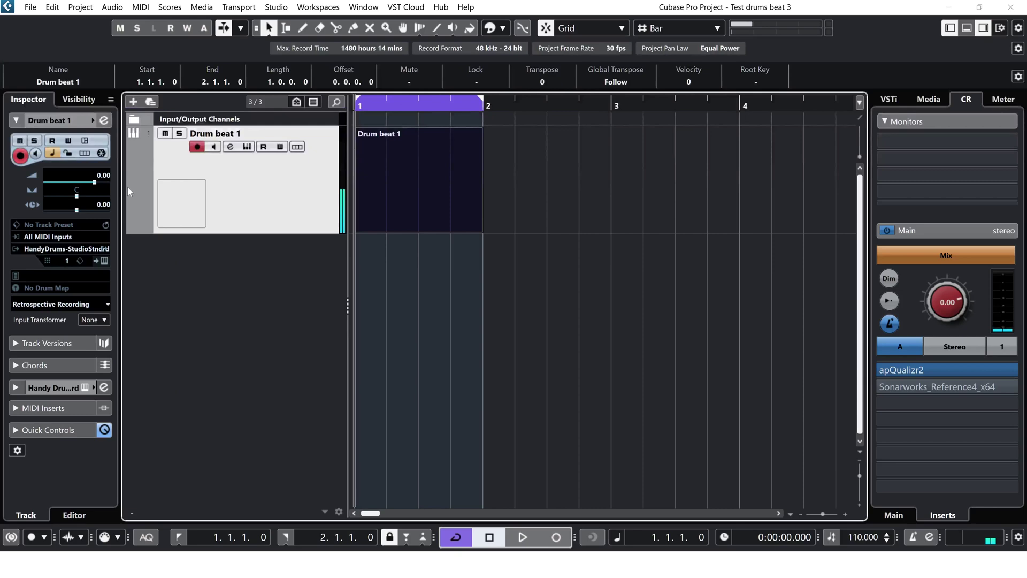
pyautogui.click(247, 146)
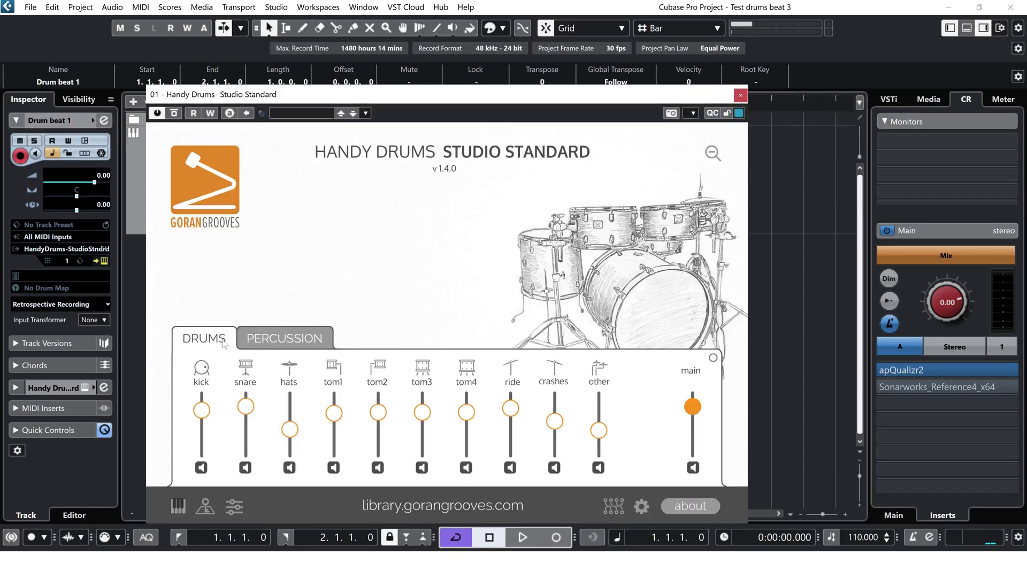
pyautogui.click(205, 508)
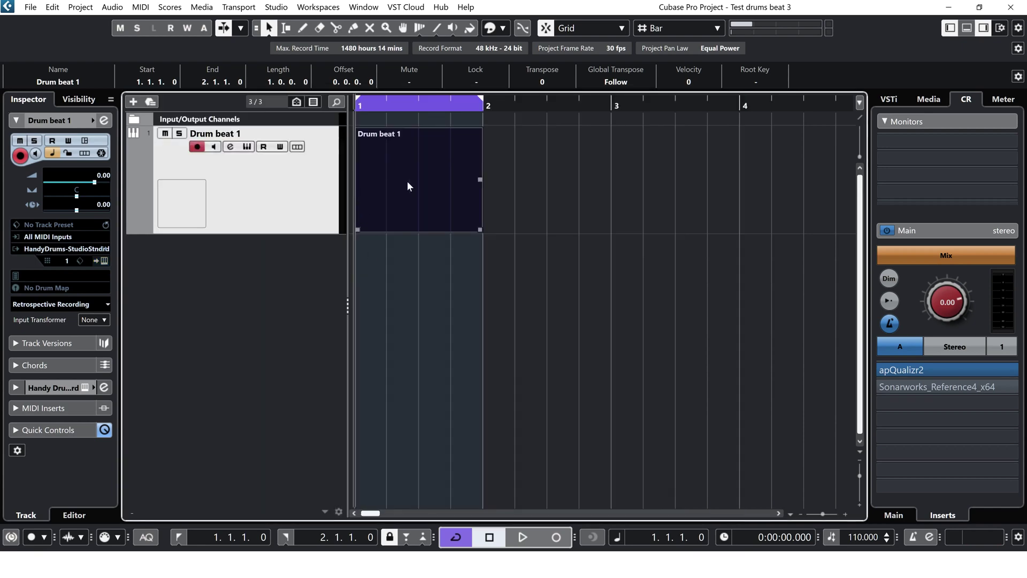
# Draw C1 notes on beats 1 and 3 and D1 notes on beats 2 and 4
pyautogui.doubleClick(407, 181)
pyautogui.click(241, 50)
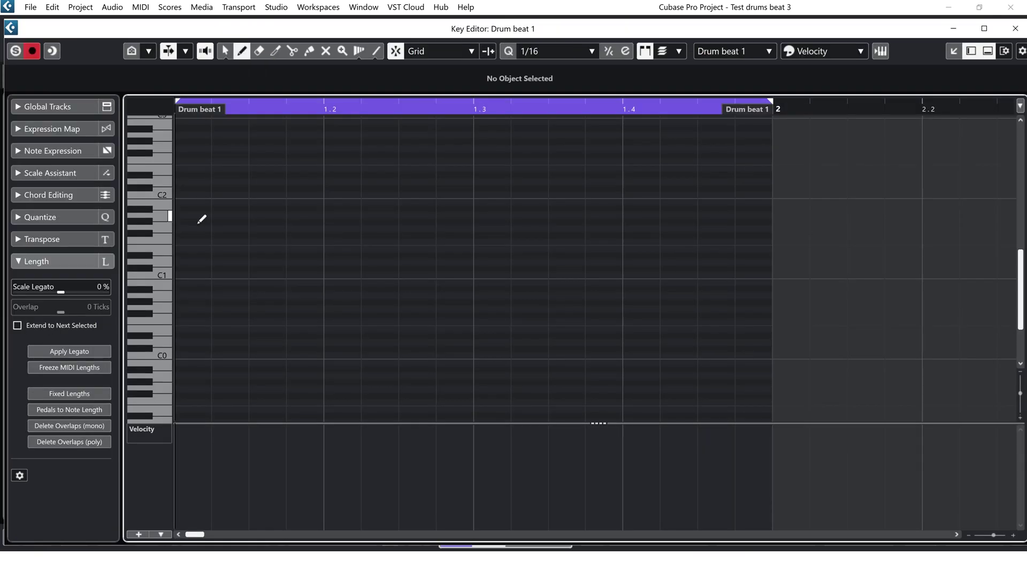
pyautogui.click(194, 269)
pyautogui.press('1')
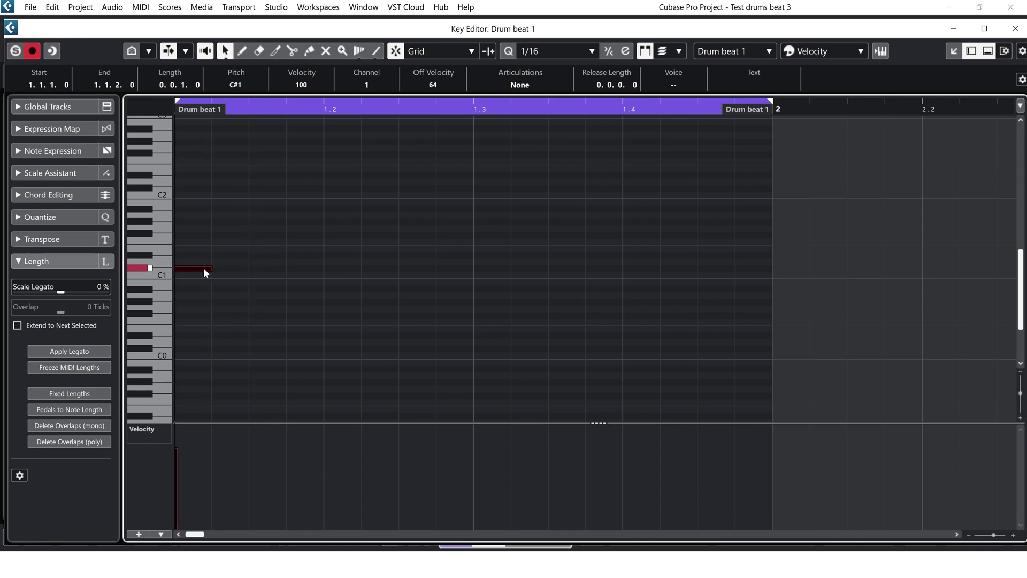
pyautogui.press('Down')
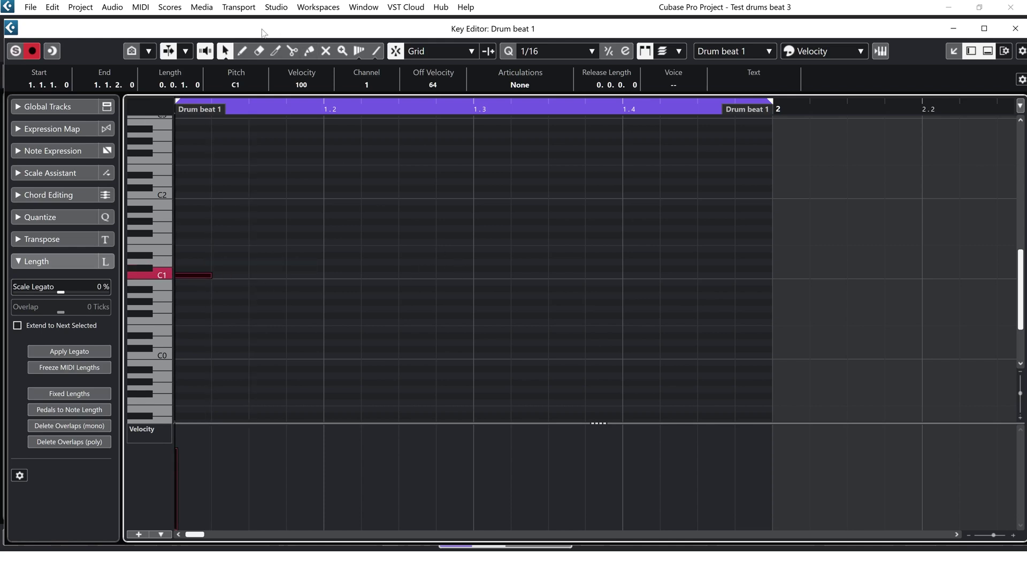
pyautogui.click(242, 51)
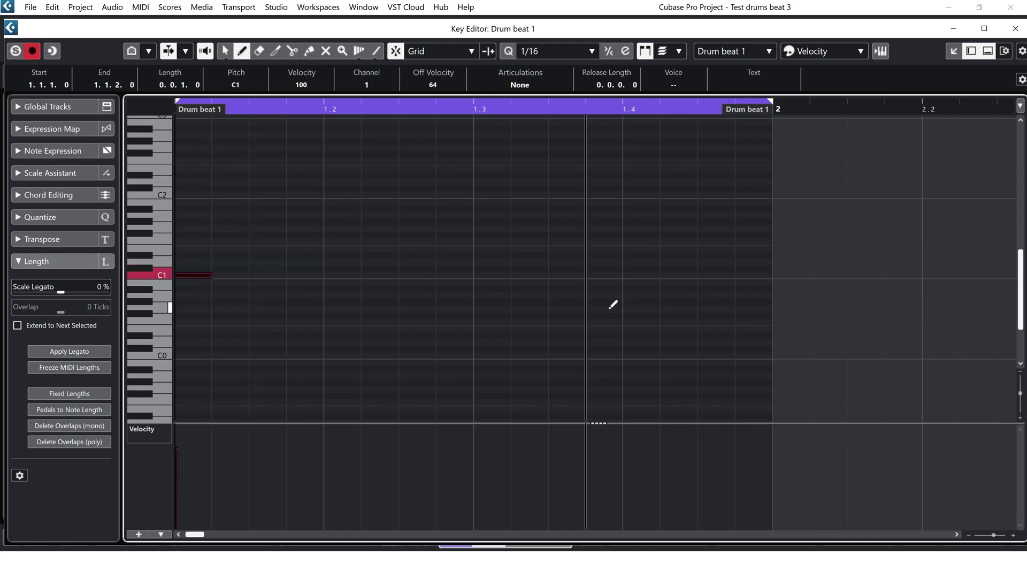
pyautogui.click(487, 274)
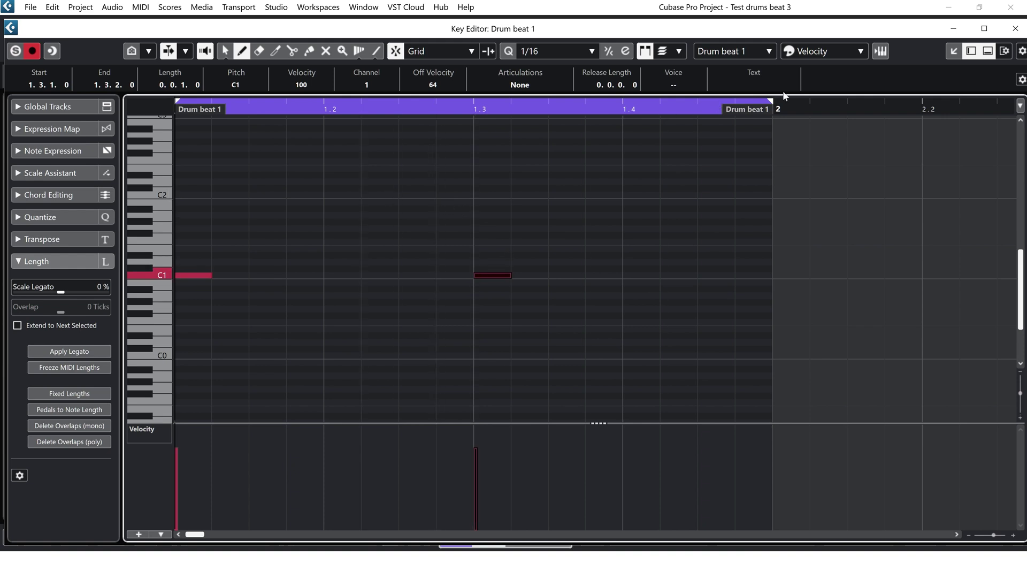
pyautogui.press('space')
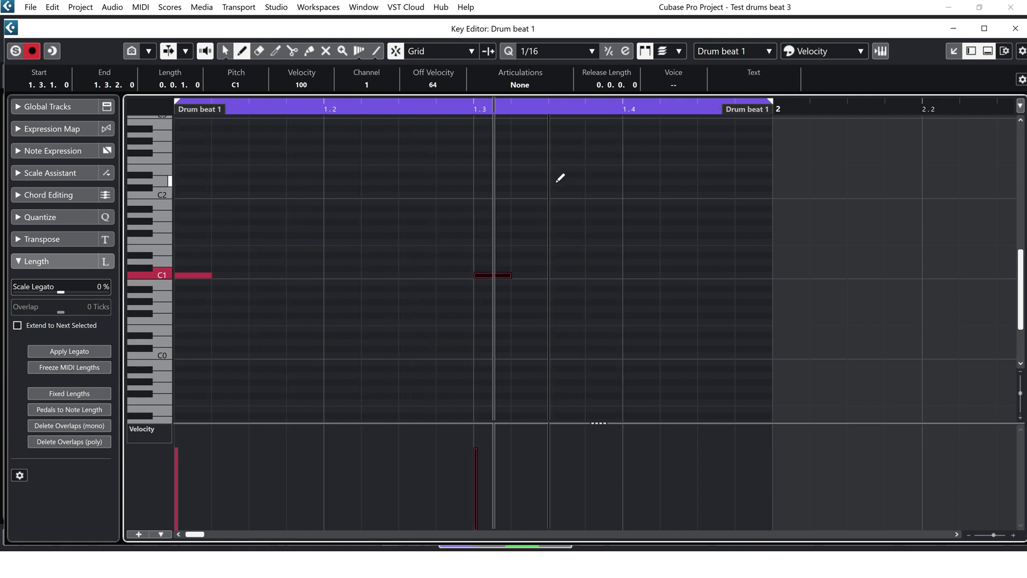
pyautogui.click(337, 261)
pyautogui.press('space')
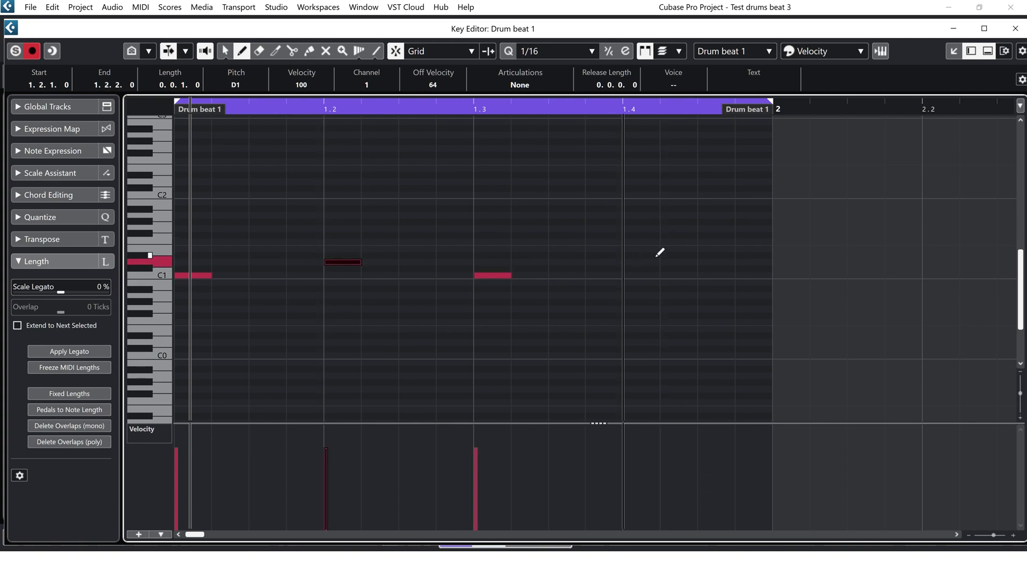
pyautogui.click(640, 261)
pyautogui.press('space')
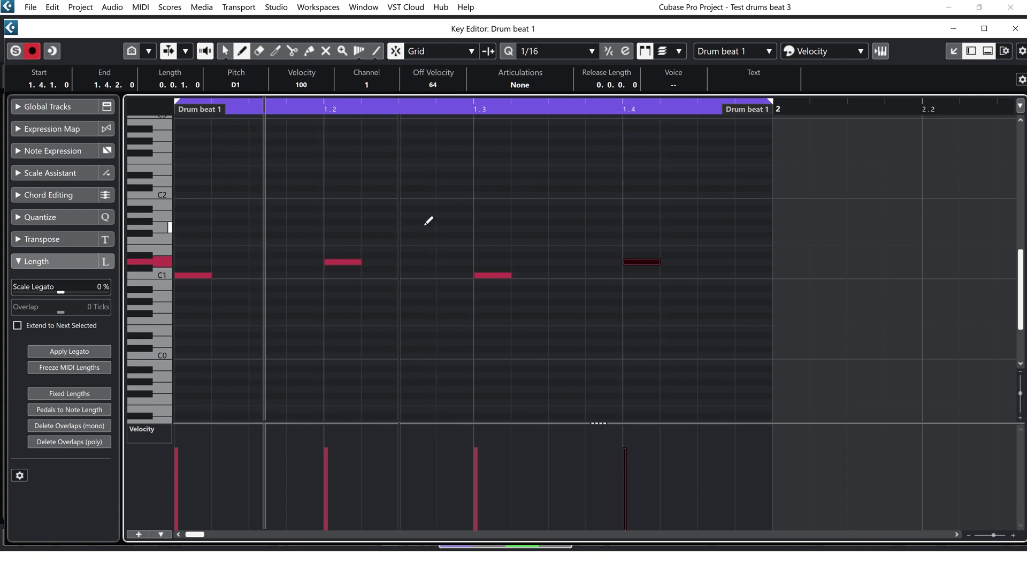
pyautogui.press('space')
# Lower the velocities of all four notes and play the softened pattern
pyautogui.press('1')
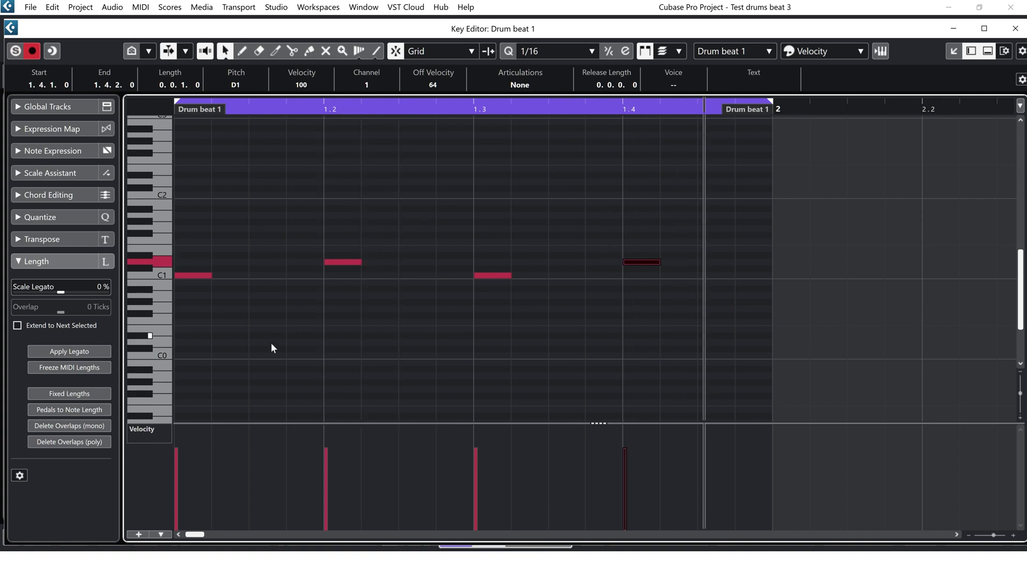
pyautogui.moveTo(717, 236); pyautogui.dragTo(204, 332)
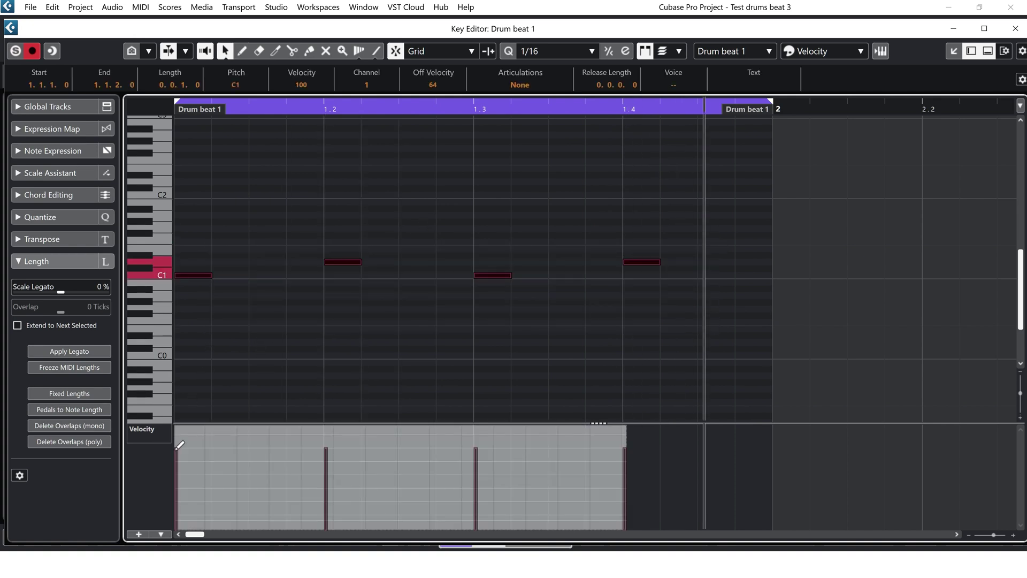
pyautogui.moveTo(185, 482)
pyautogui.mouseDown()
pyautogui.moveTo(314, 466)
pyautogui.moveTo(332, 481)
pyautogui.mouseUp()
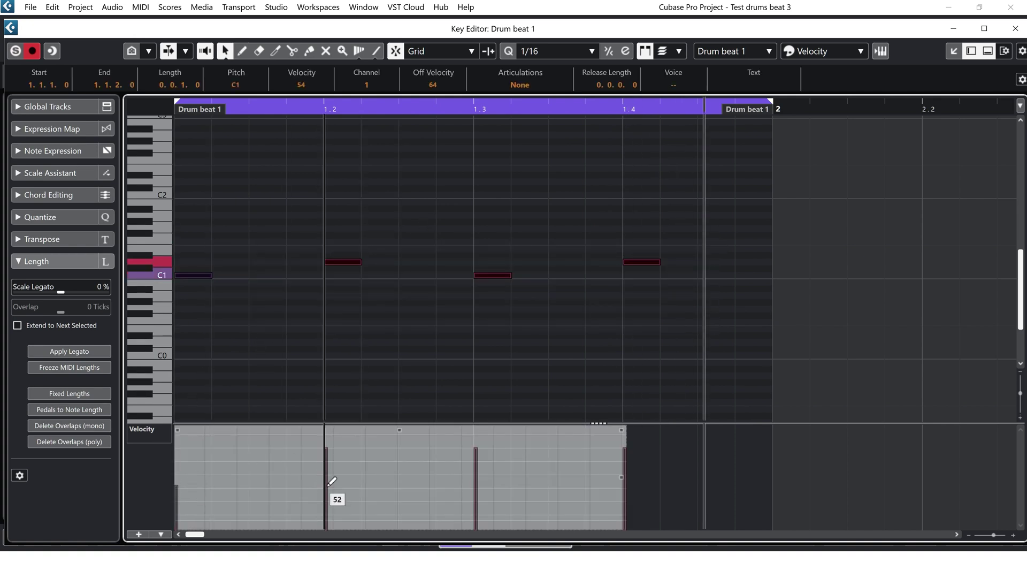
pyautogui.moveTo(485, 463); pyautogui.dragTo(484, 489)
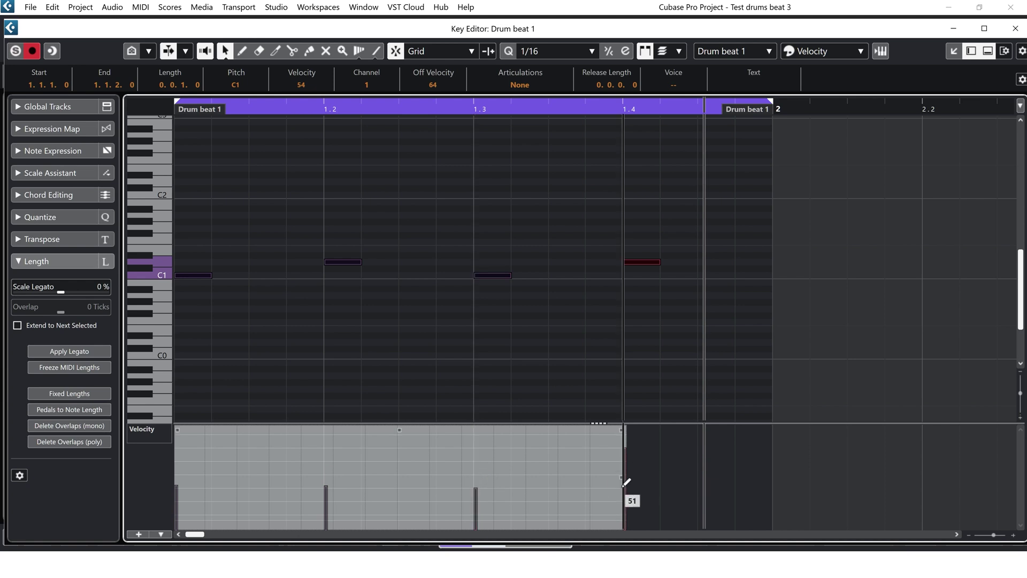
pyautogui.moveTo(632, 487); pyautogui.dragTo(635, 478)
pyautogui.click(229, 166)
pyautogui.press('space')
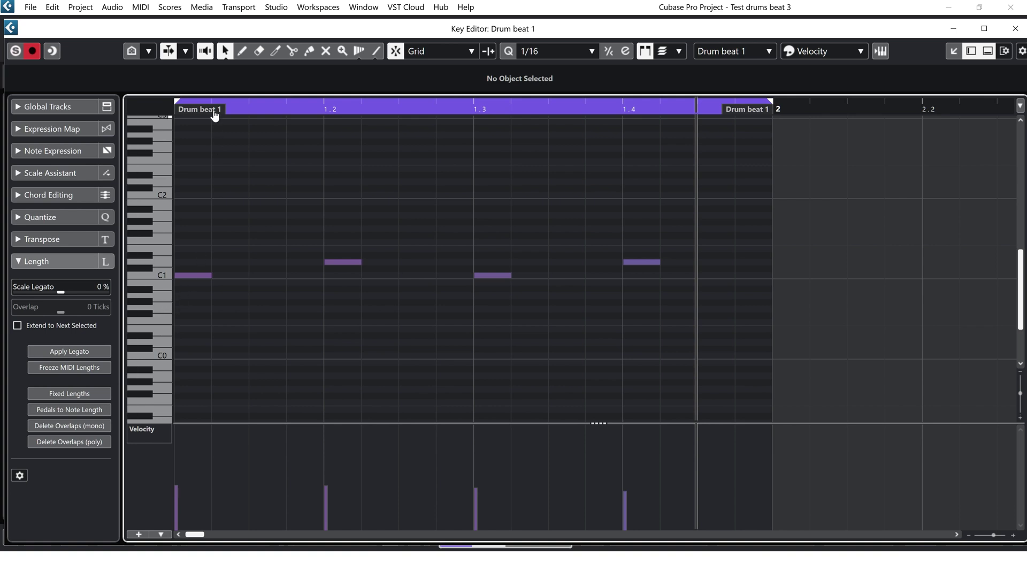
# Draw A0 notes on beats 1–4, correcting the beat-2 note's pitch to A0
pyautogui.click(244, 50)
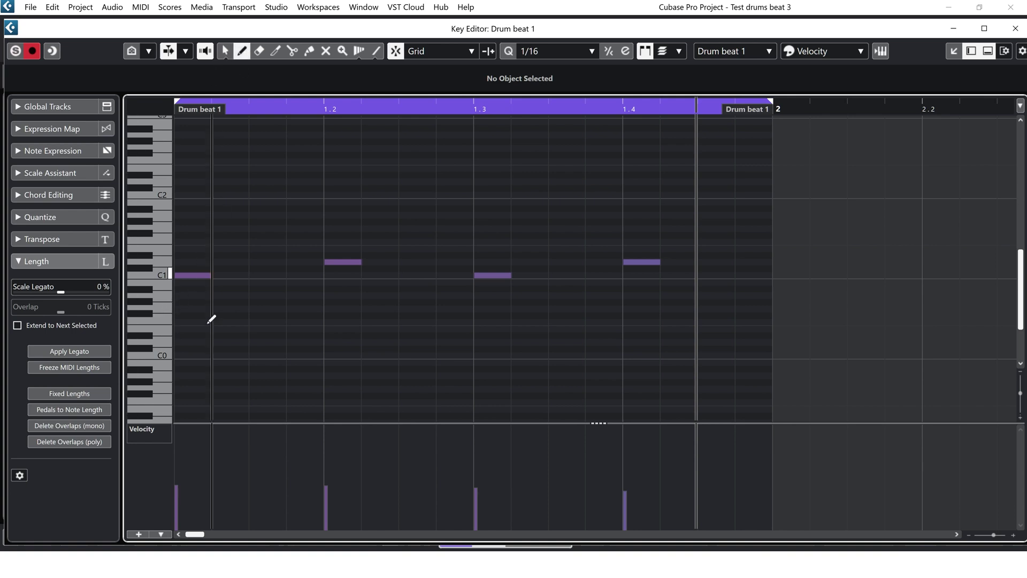
pyautogui.click(191, 294)
pyautogui.click(342, 290)
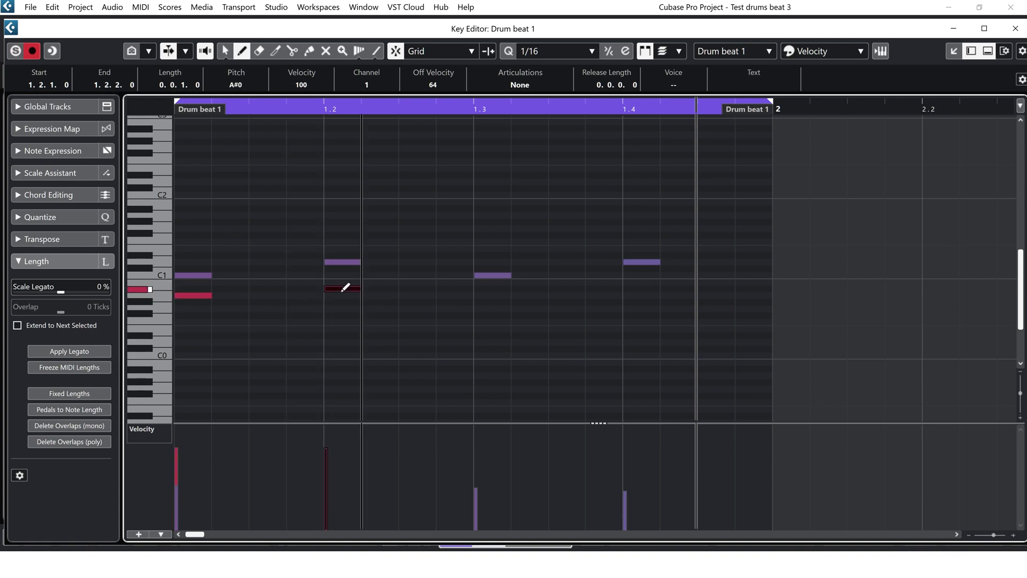
pyautogui.press('1')
pyautogui.moveTo(340, 287); pyautogui.dragTo(339, 295)
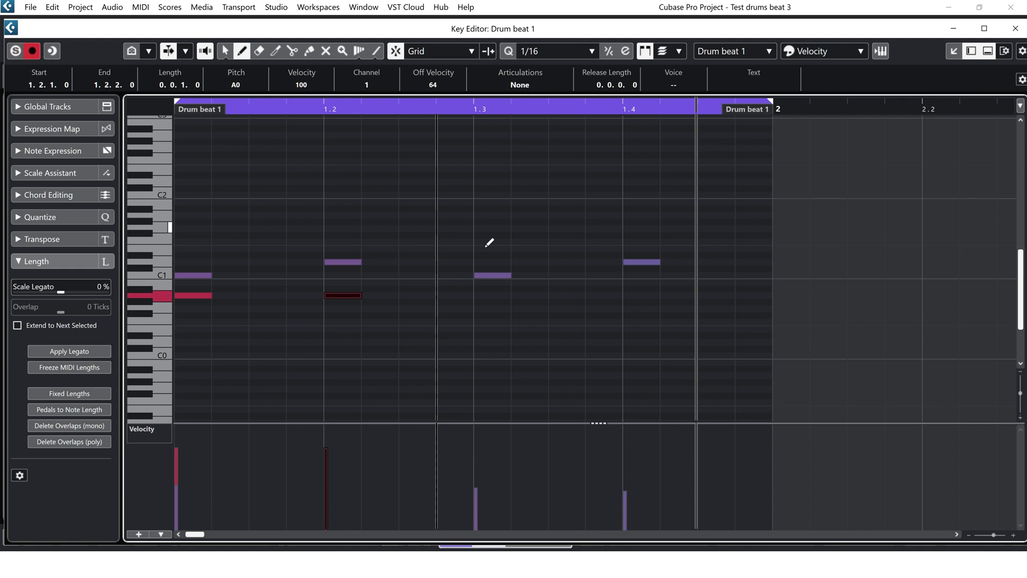
pyautogui.click(489, 295)
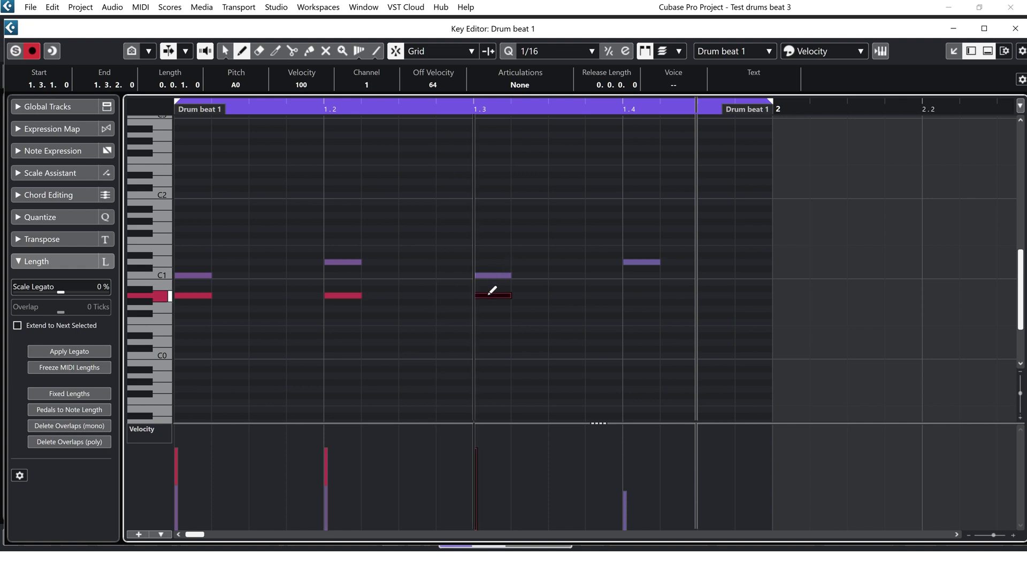
pyautogui.click(631, 294)
pyautogui.press('1')
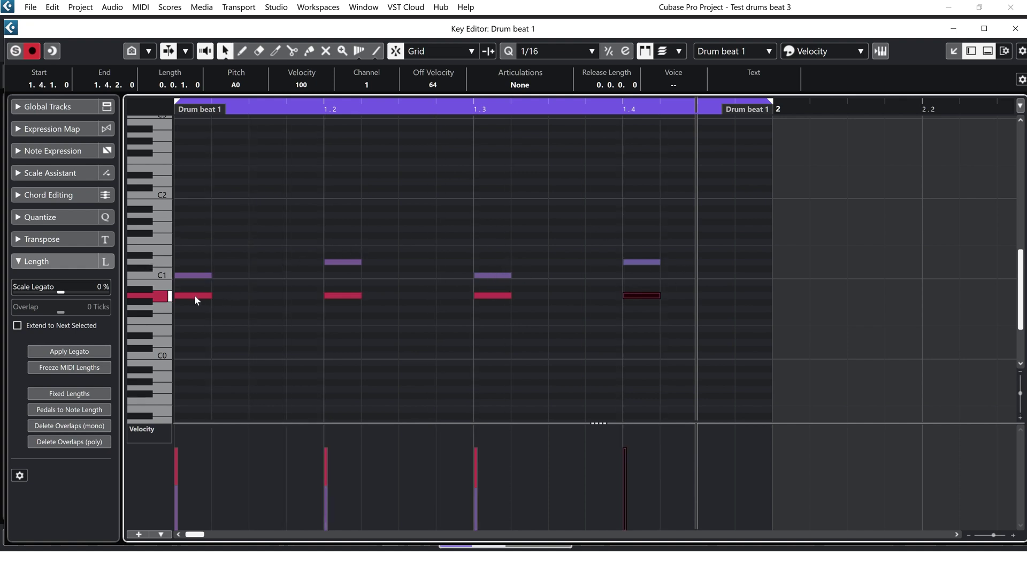
pyautogui.press('space')
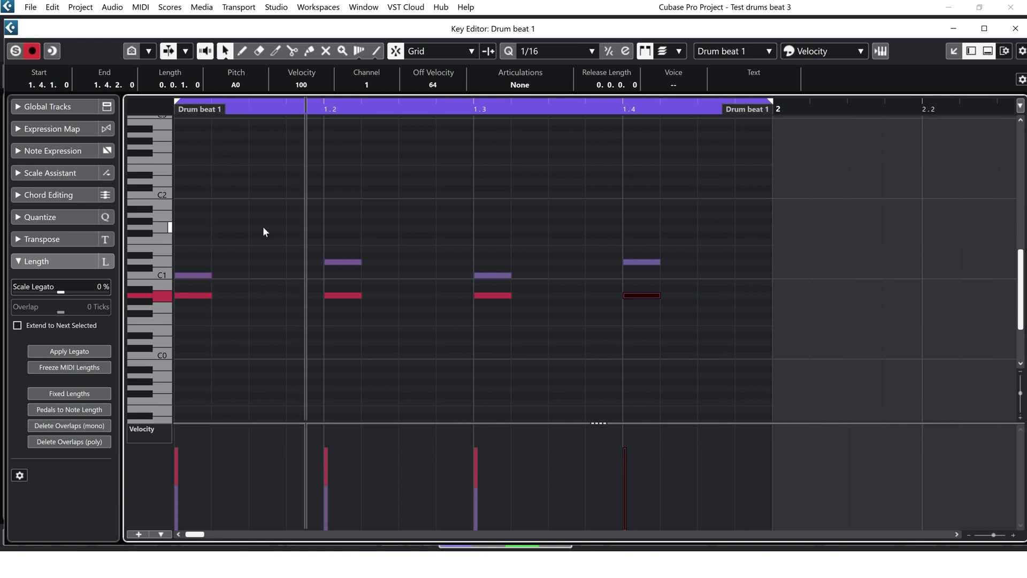
# Lower the four A0 notes' velocities to about 40
pyautogui.click(197, 324)
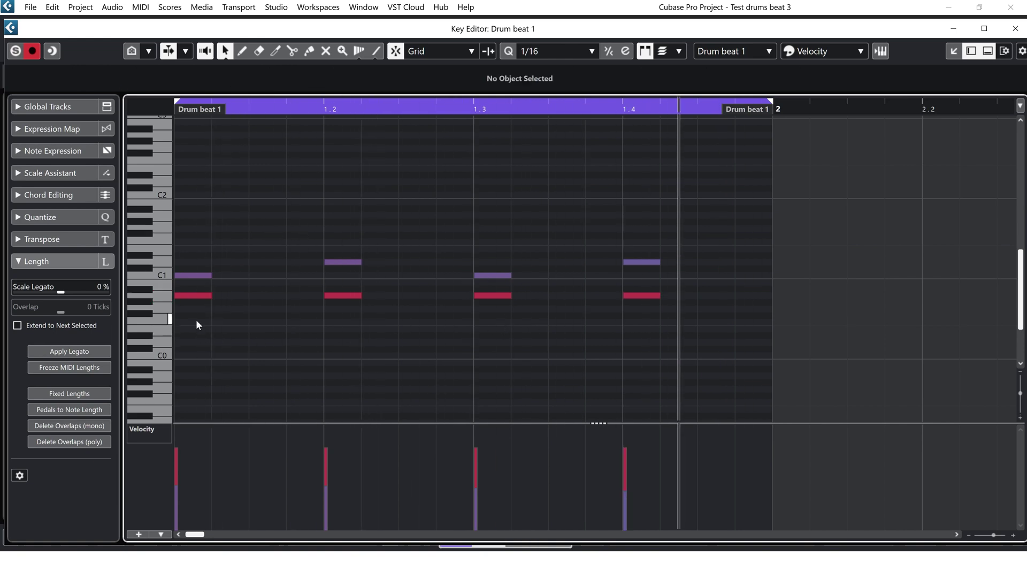
pyautogui.moveTo(197, 325); pyautogui.dragTo(650, 289)
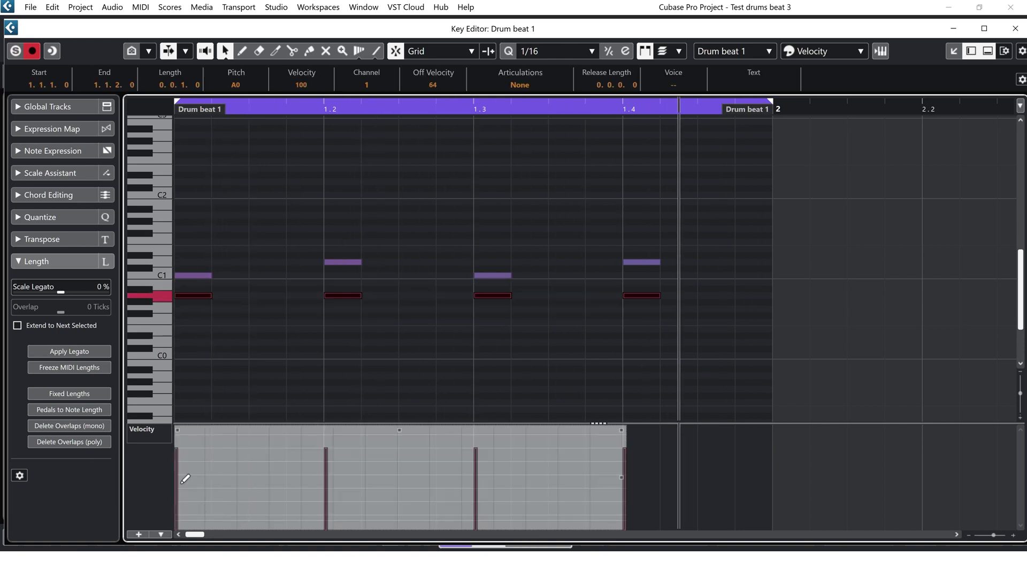
pyautogui.click(184, 494)
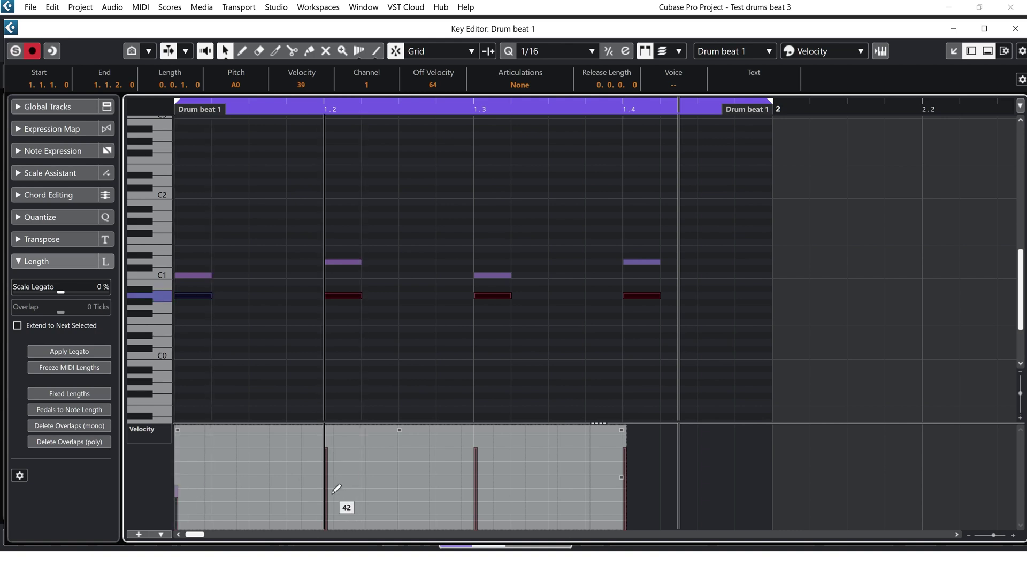
pyautogui.click(335, 494)
pyautogui.click(476, 492)
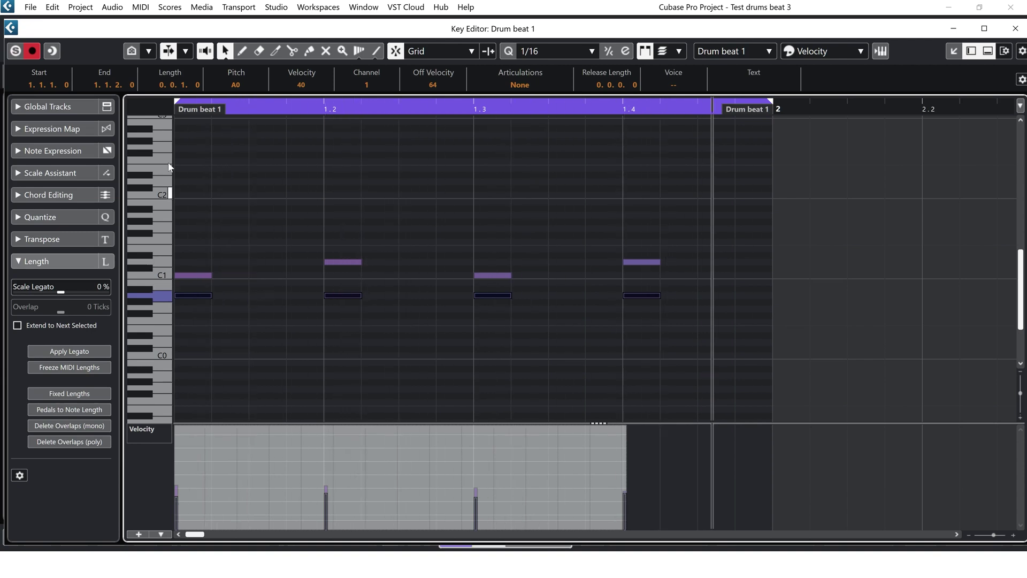
# Draw G0 notes on the off-beat eighths at 1.1.3, 1.2.3, 1.3.3 and 1.4.3
pyautogui.click(246, 52)
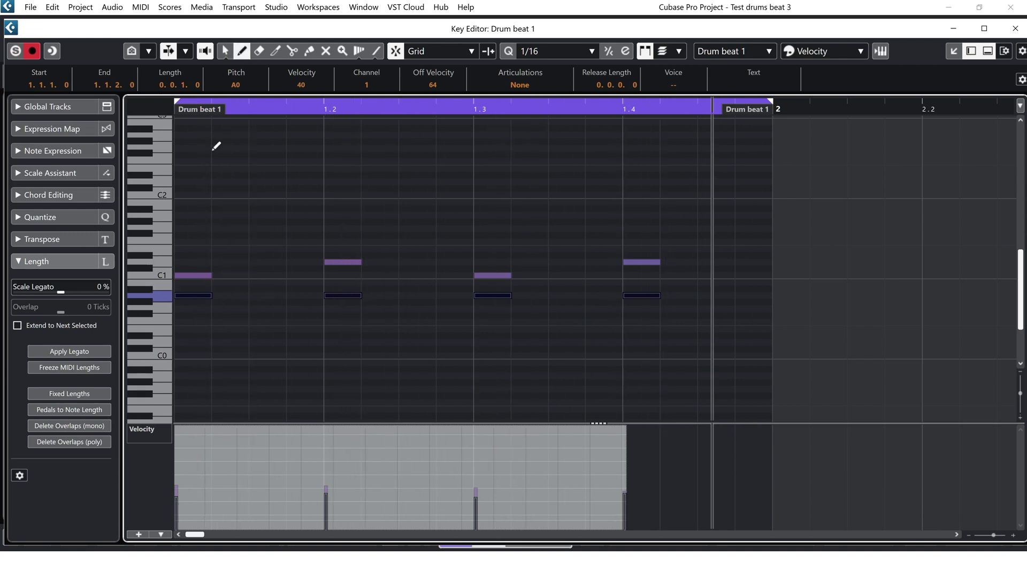
pyautogui.click(261, 308)
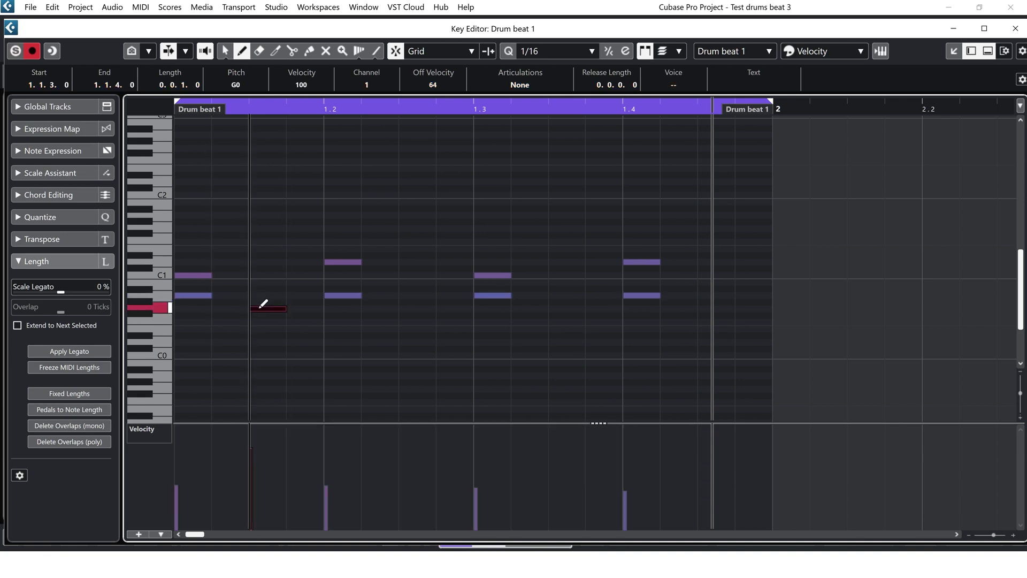
pyautogui.click(417, 309)
pyautogui.click(554, 309)
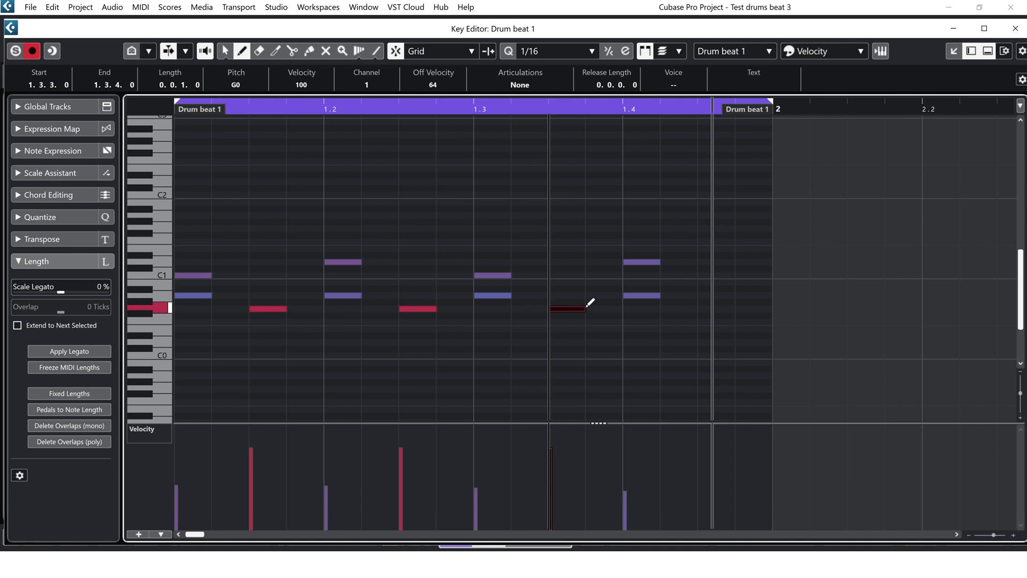
pyautogui.click(711, 308)
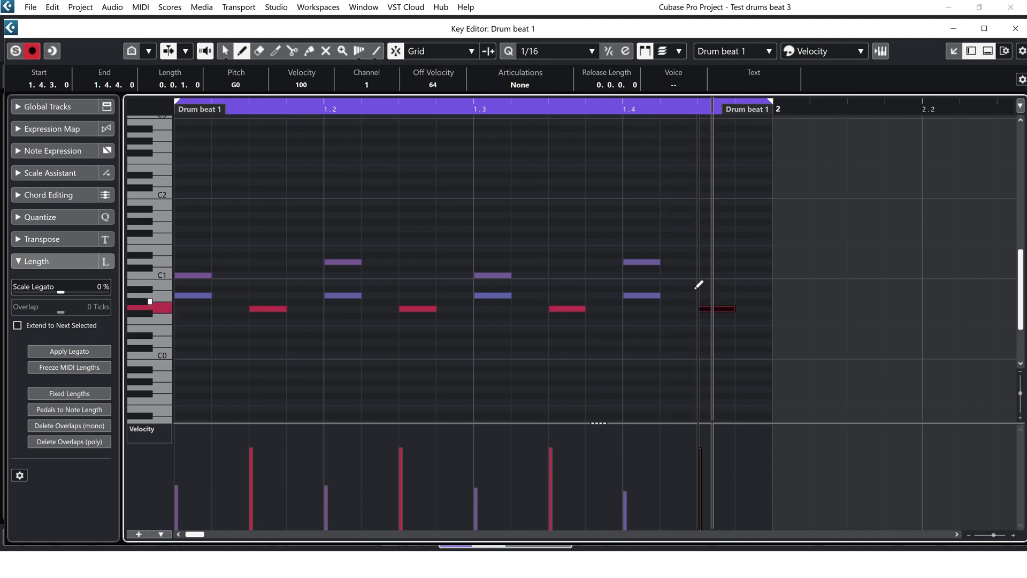
# Lower the four G0 notes' velocities to roughly 19–32
pyautogui.press('1')
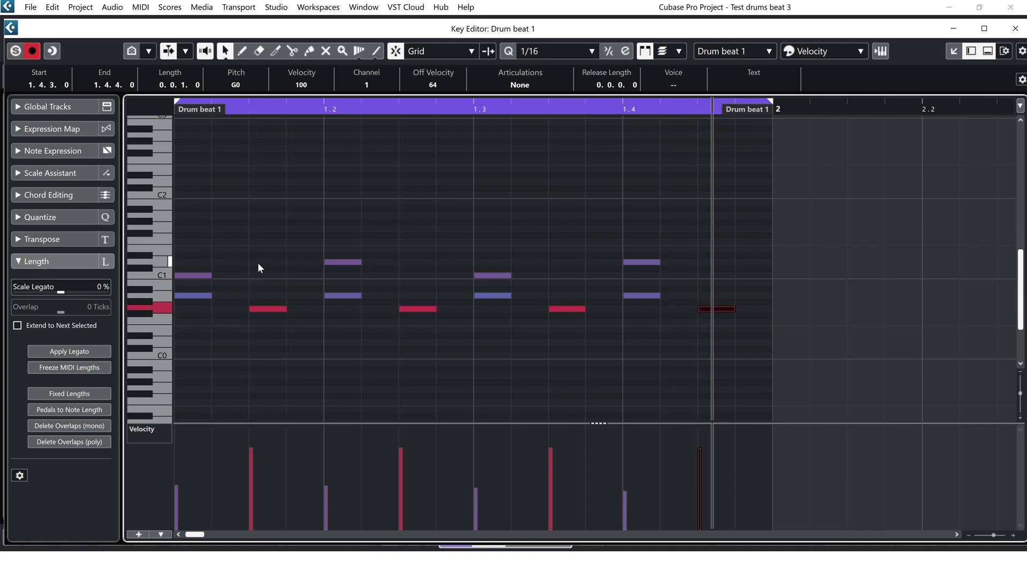
pyautogui.moveTo(223, 374); pyautogui.dragTo(732, 307)
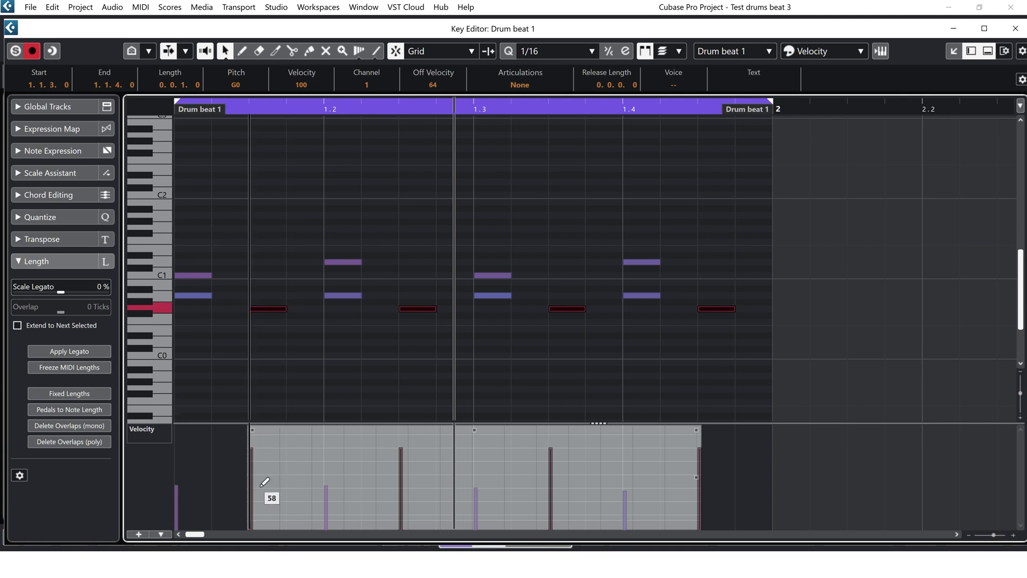
pyautogui.click(255, 502)
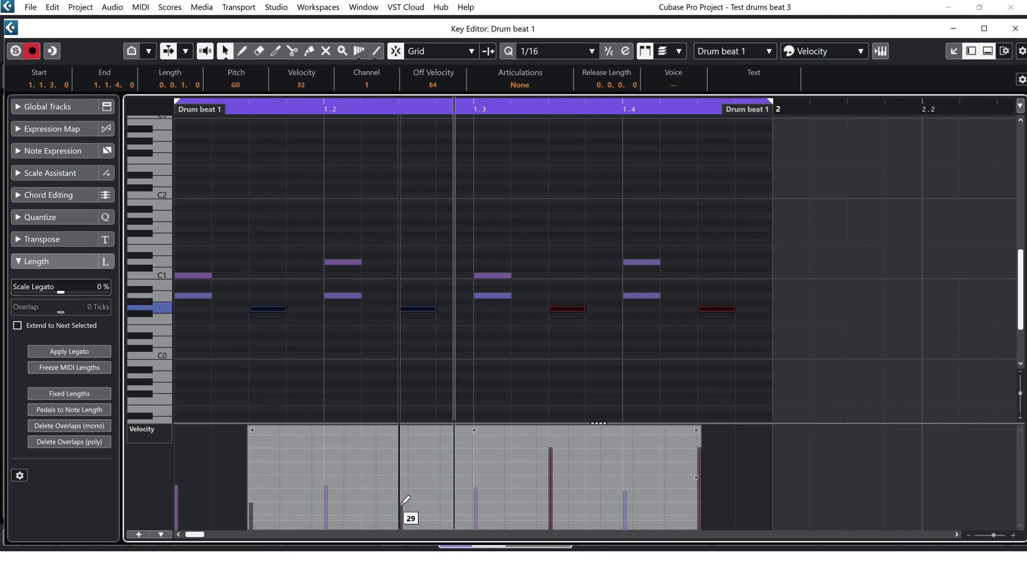
pyautogui.click(551, 509)
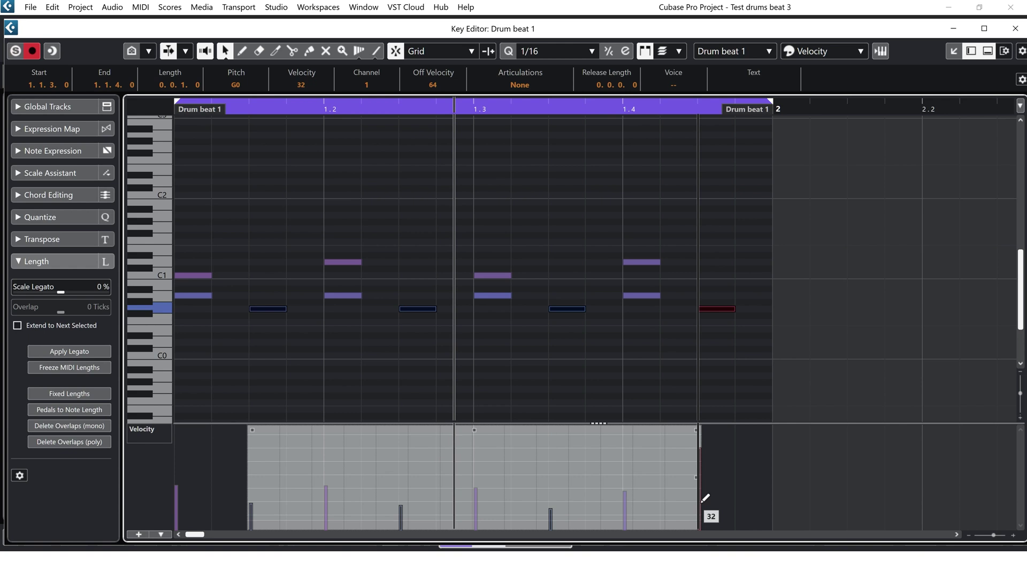
pyautogui.click(705, 499)
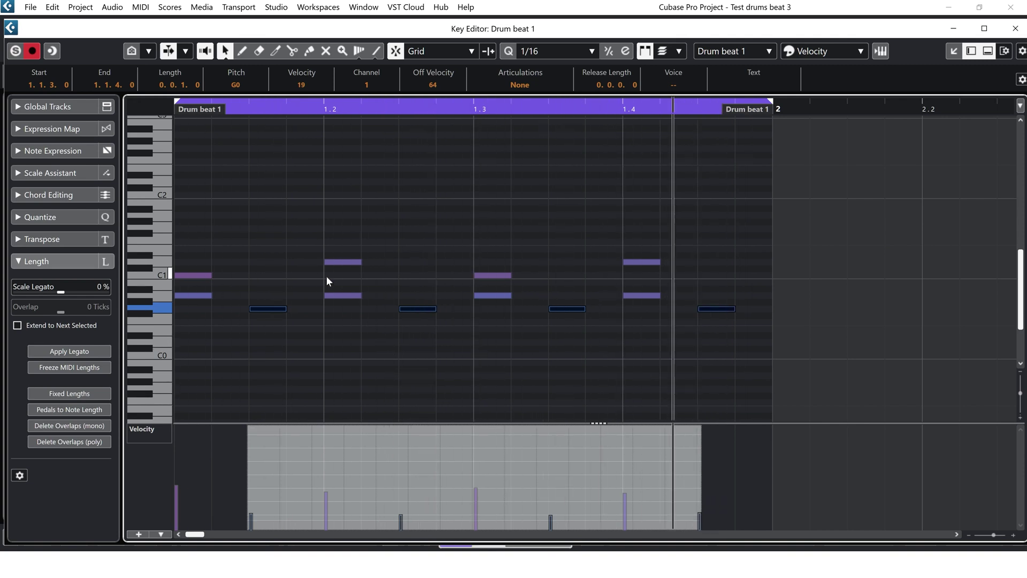
# Nudge the two D1 notes about 10 ticks late
pyautogui.press('1')
pyautogui.press('1')
pyautogui.click(263, 228)
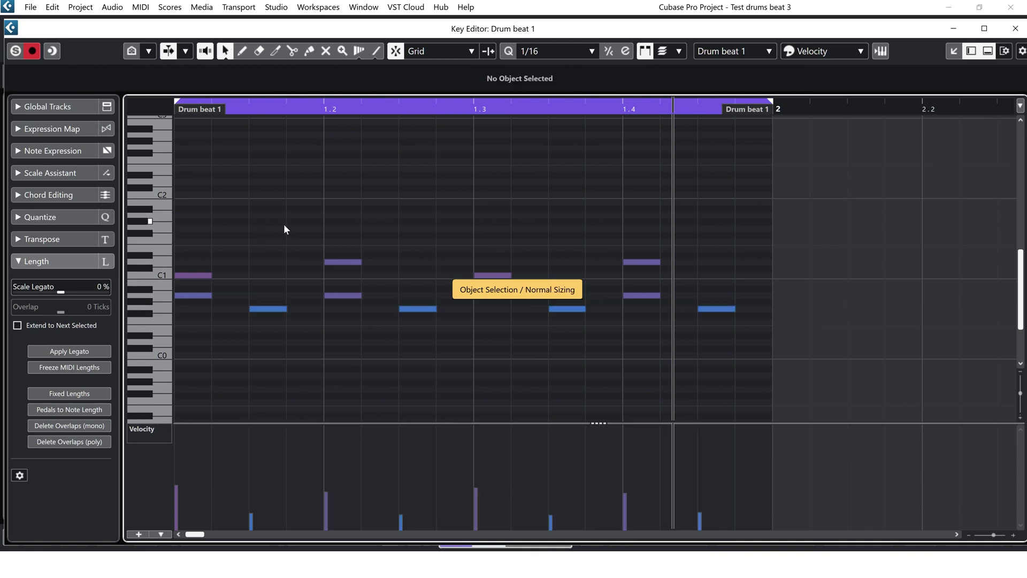
pyautogui.moveTo(307, 229); pyautogui.dragTo(687, 264)
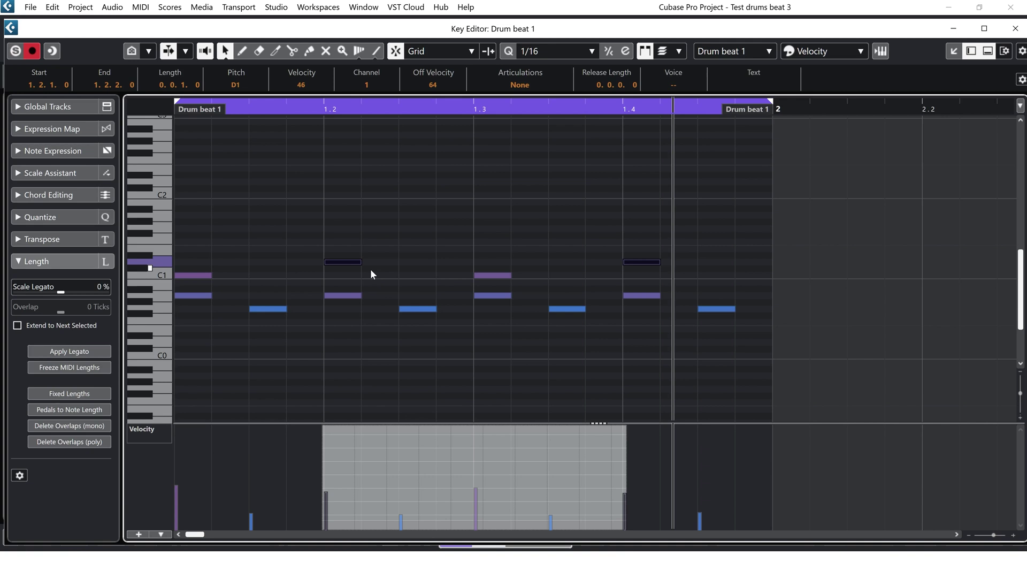
pyautogui.press('h')
pyautogui.hscroll(-3, 343, 257)
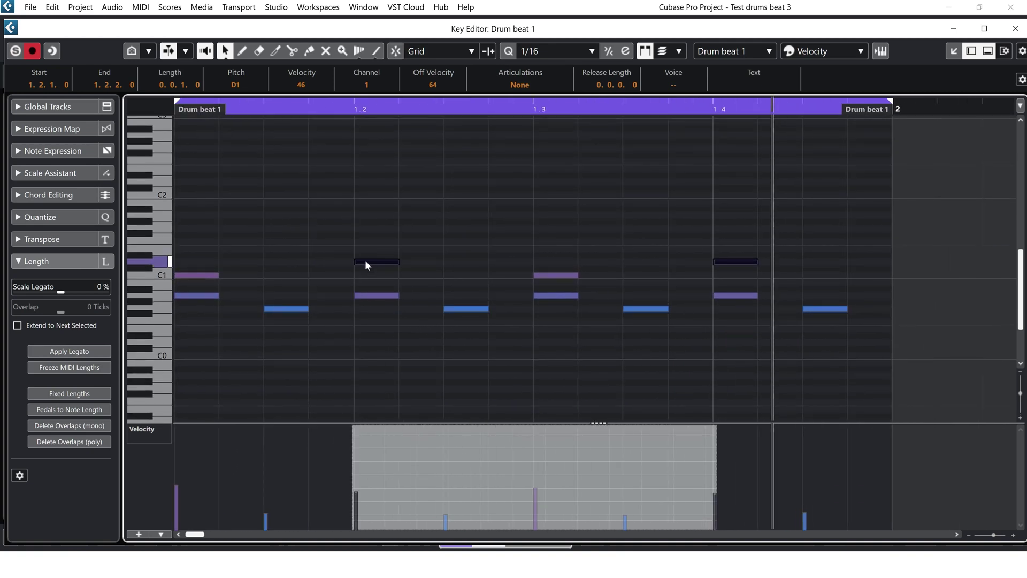
pyautogui.moveTo(363, 262); pyautogui.dragTo(367, 264)
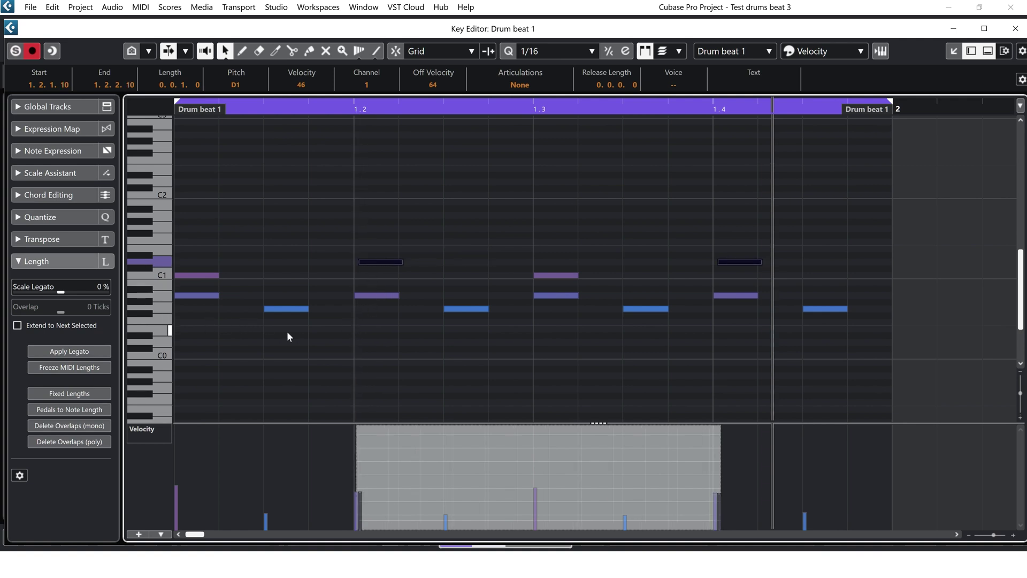
pyautogui.click(387, 320)
# Push the beat-2 and beat-4 A0 notes 10 ticks late and all G0 notes 14 ticks late
pyautogui.click(375, 295)
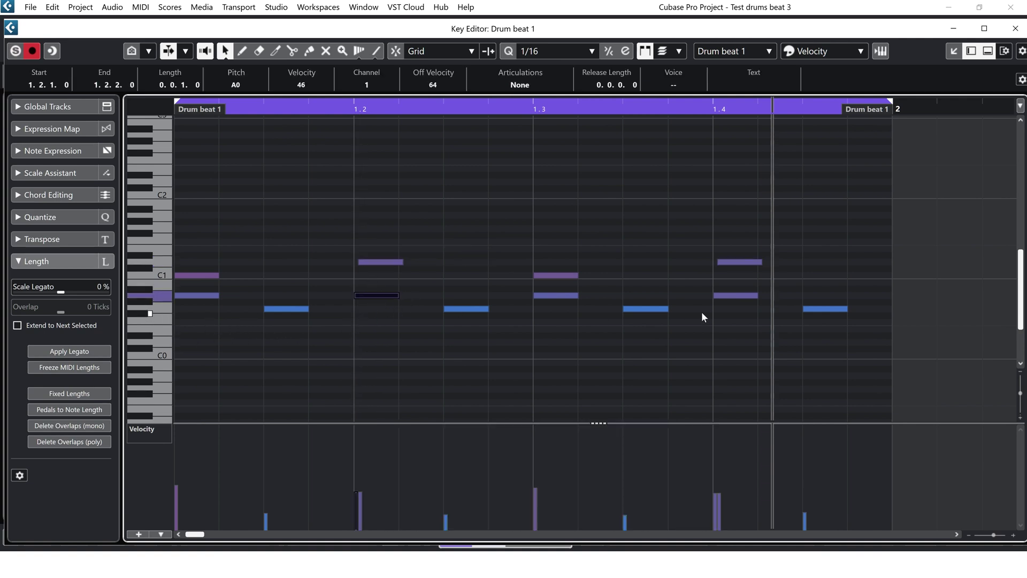
pyautogui.moveTo(740, 298); pyautogui.dragTo(740, 298)
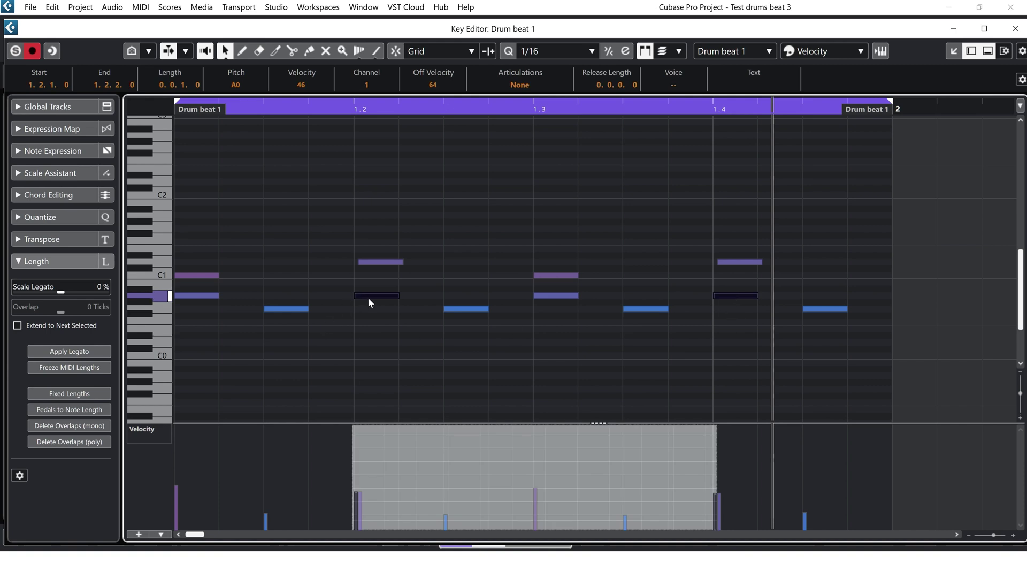
pyautogui.moveTo(369, 298); pyautogui.dragTo(369, 297)
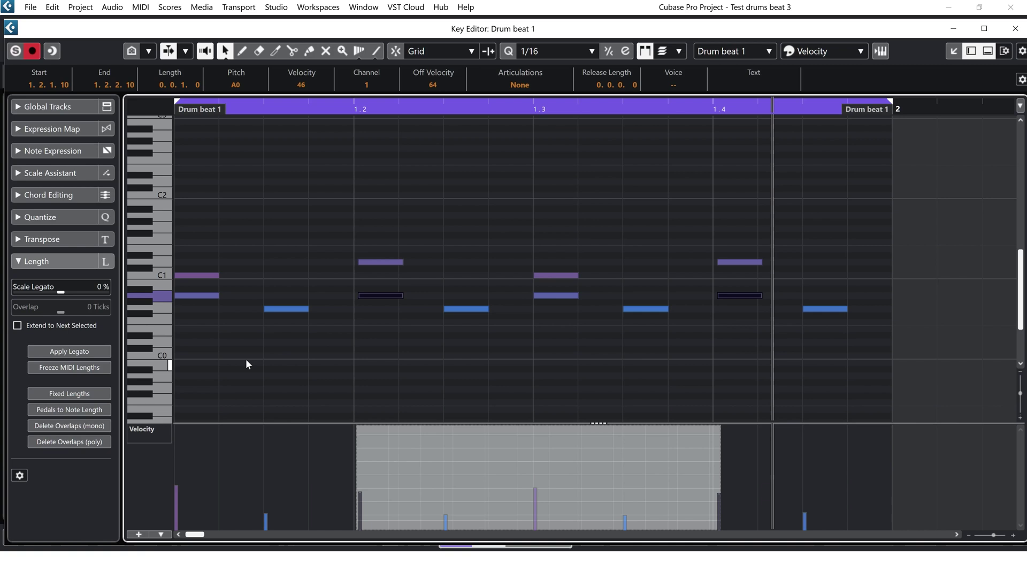
pyautogui.moveTo(269, 353); pyautogui.dragTo(850, 305)
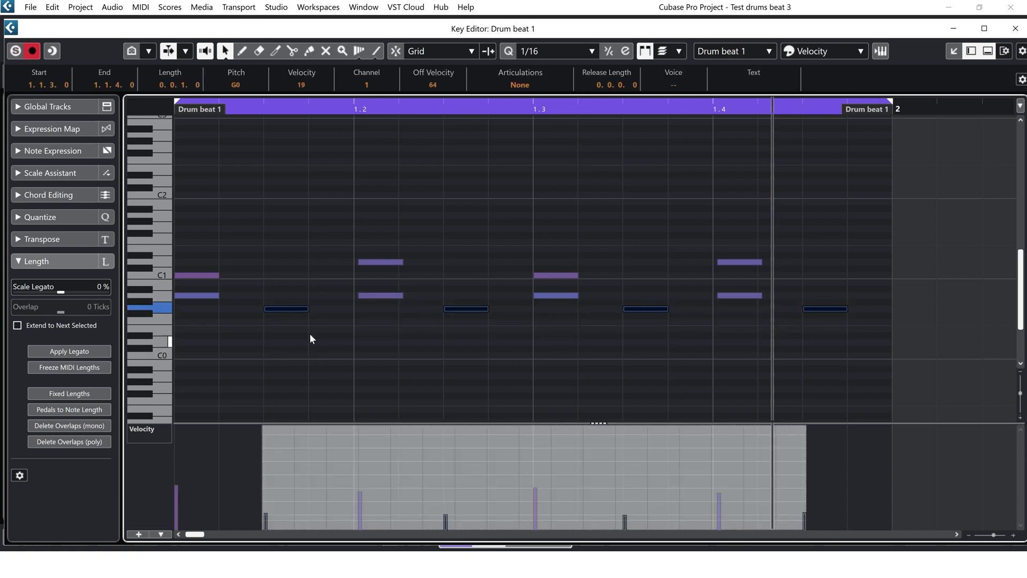
pyautogui.moveTo(277, 307); pyautogui.dragTo(279, 308)
pyautogui.press('space')
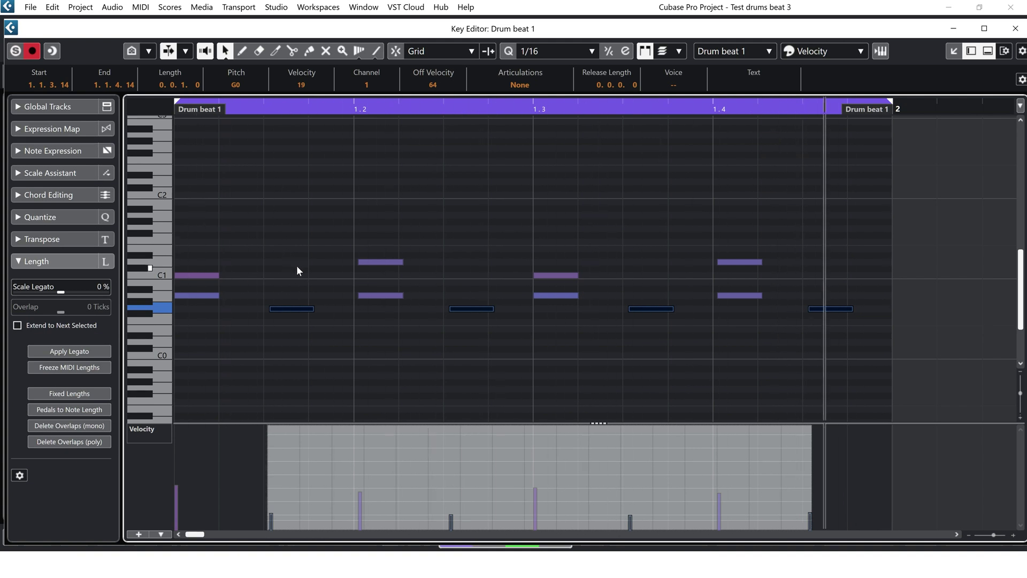
pyautogui.press('space')
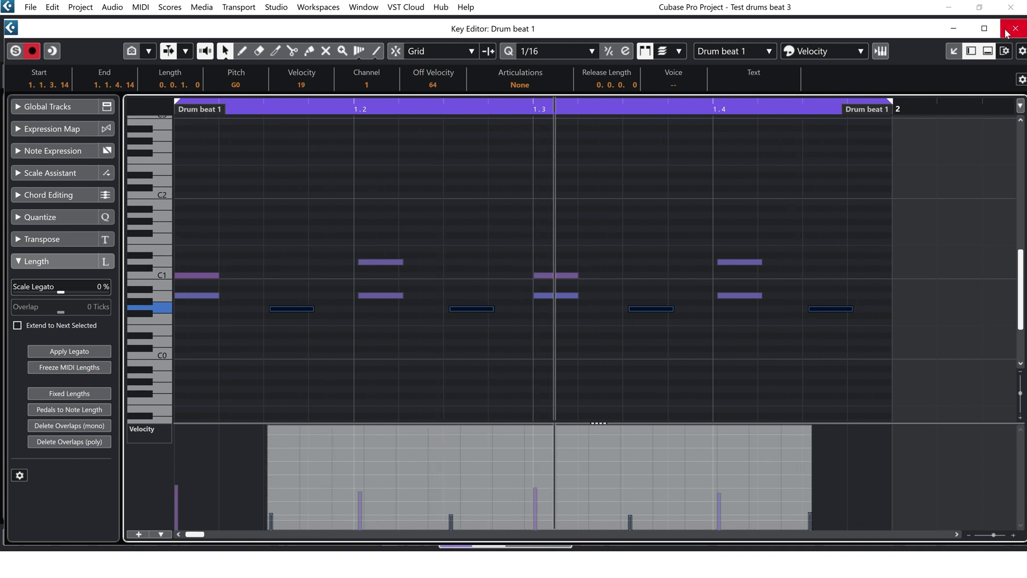
# Copy the Drum beat 1 part into bar 2 and play the loop over bars 1–3
pyautogui.click(1016, 28)
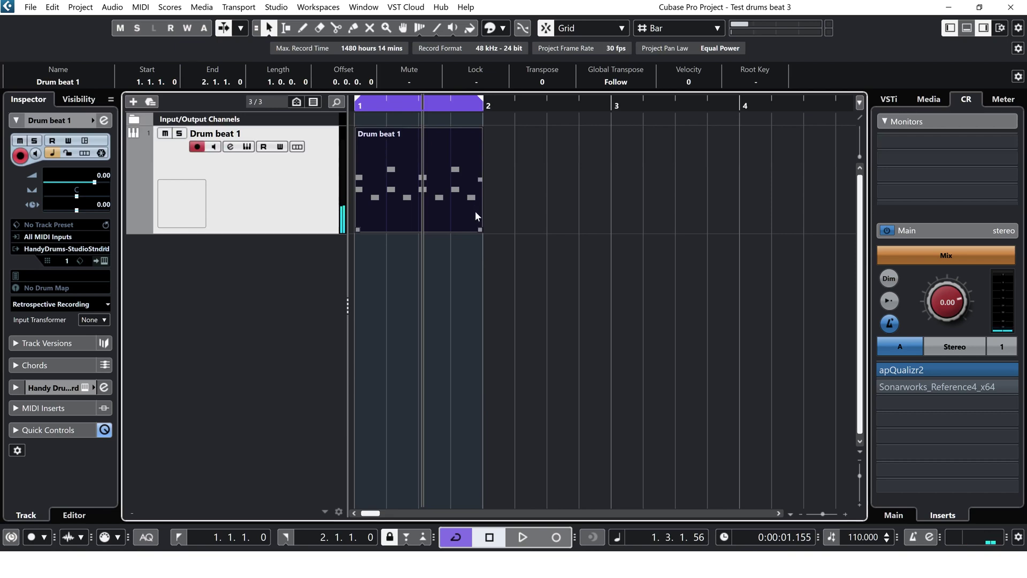
pyautogui.press('g')
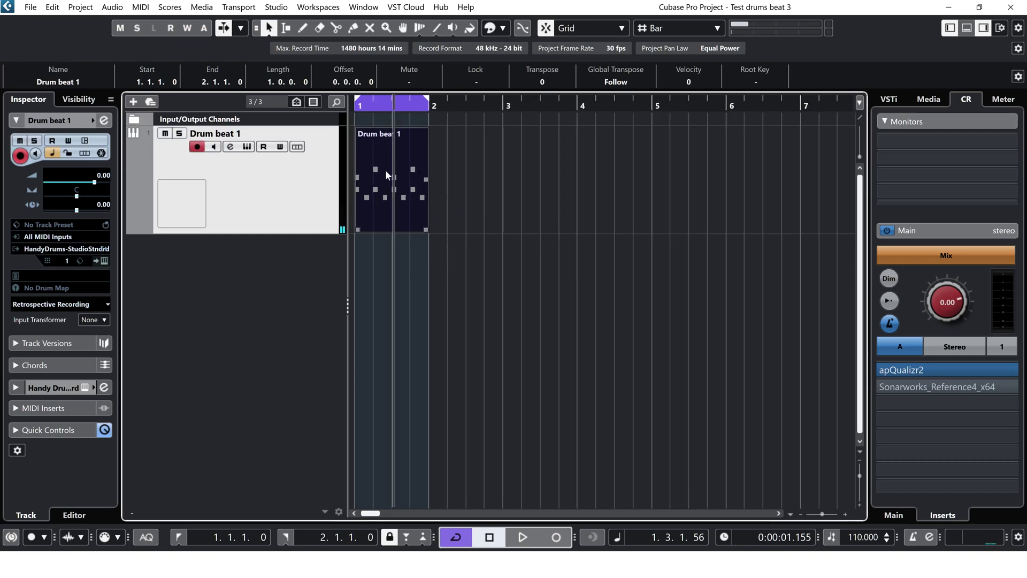
pyautogui.keyDown('alt'); pyautogui.moveTo(382, 168); pyautogui.dragTo(455, 172); pyautogui.keyUp('alt')
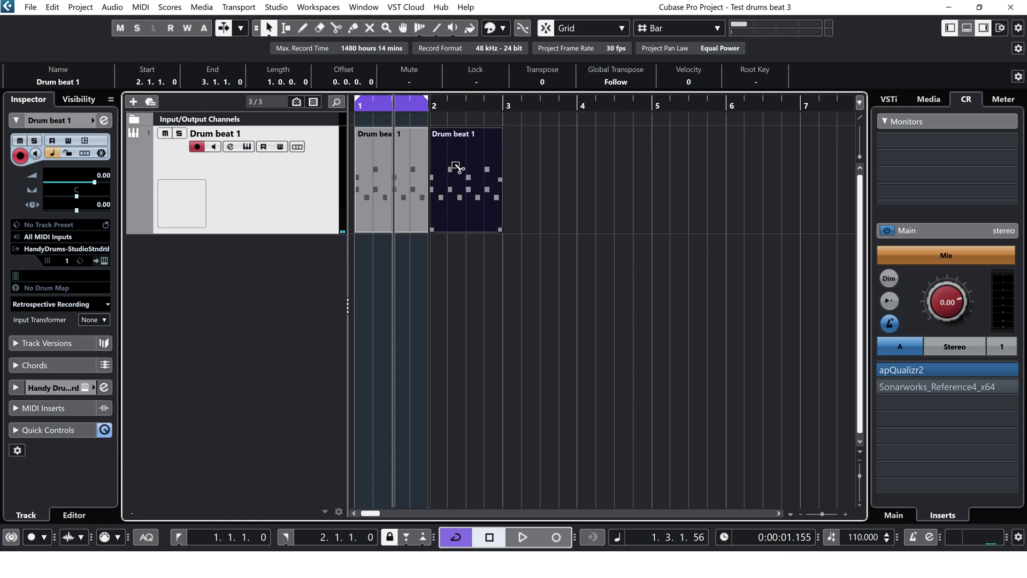
pyautogui.click(506, 241)
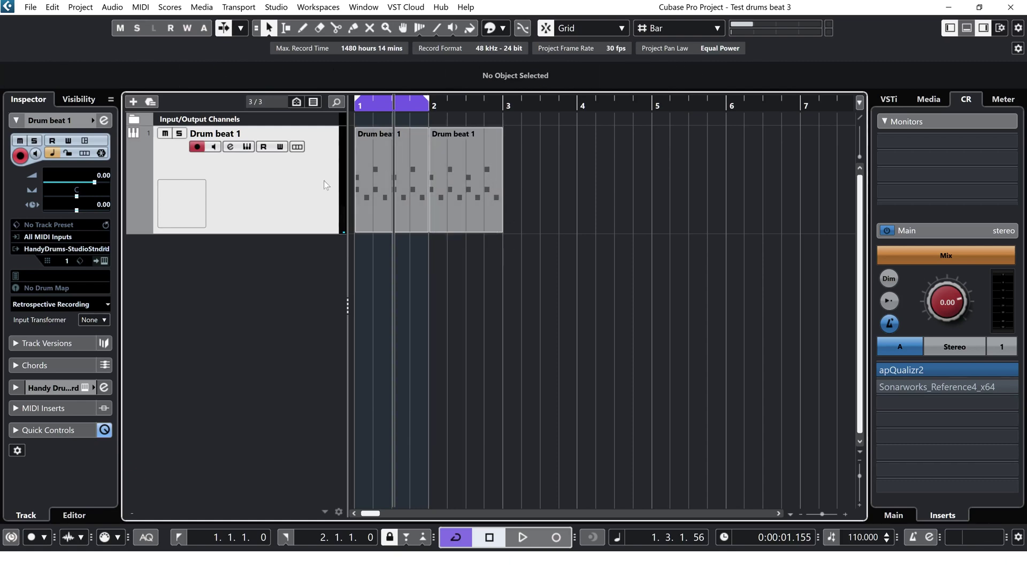
pyautogui.keyDown('alt'); pyautogui.click(502, 109); pyautogui.keyUp('alt')
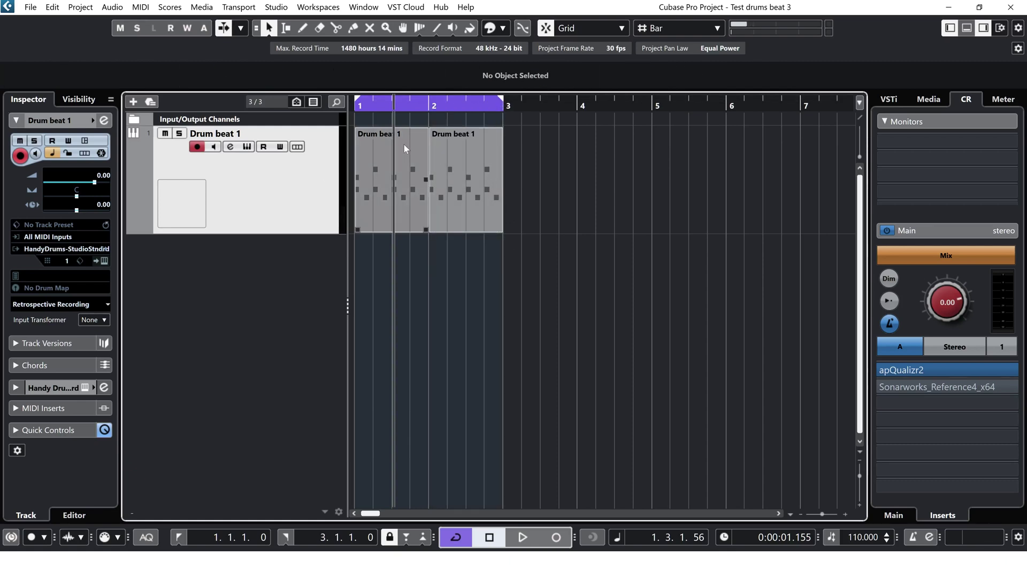
pyautogui.press('space')
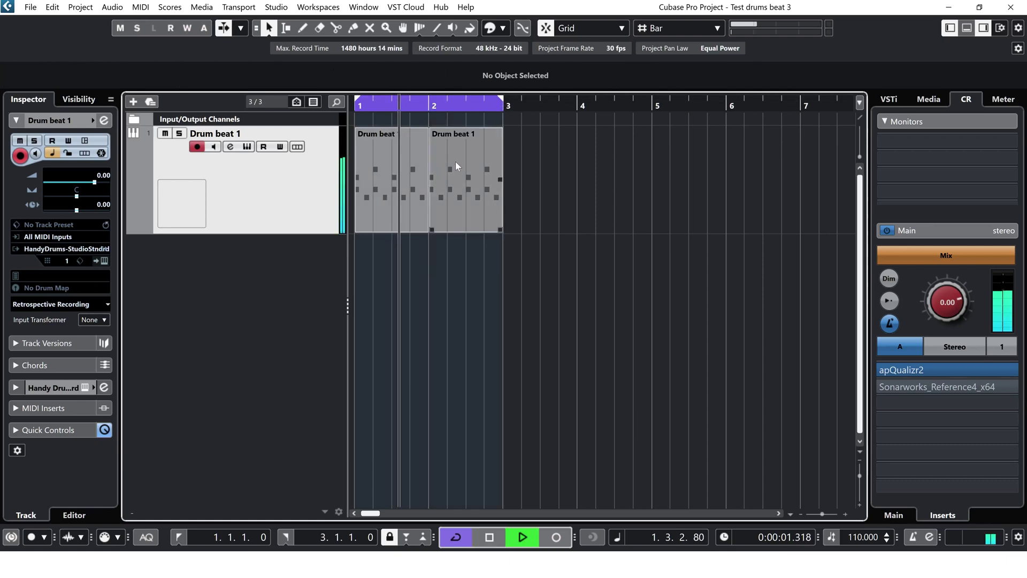
# Draw two D1 notes from 2.4.3 near the end of the bar 2 drum part
pyautogui.doubleClick(477, 182)
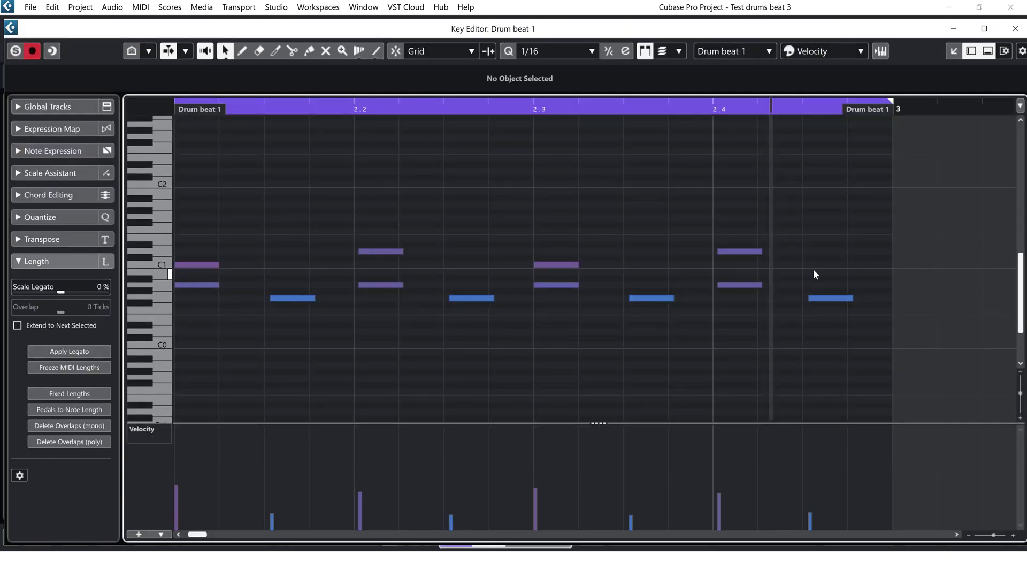
pyautogui.click(241, 52)
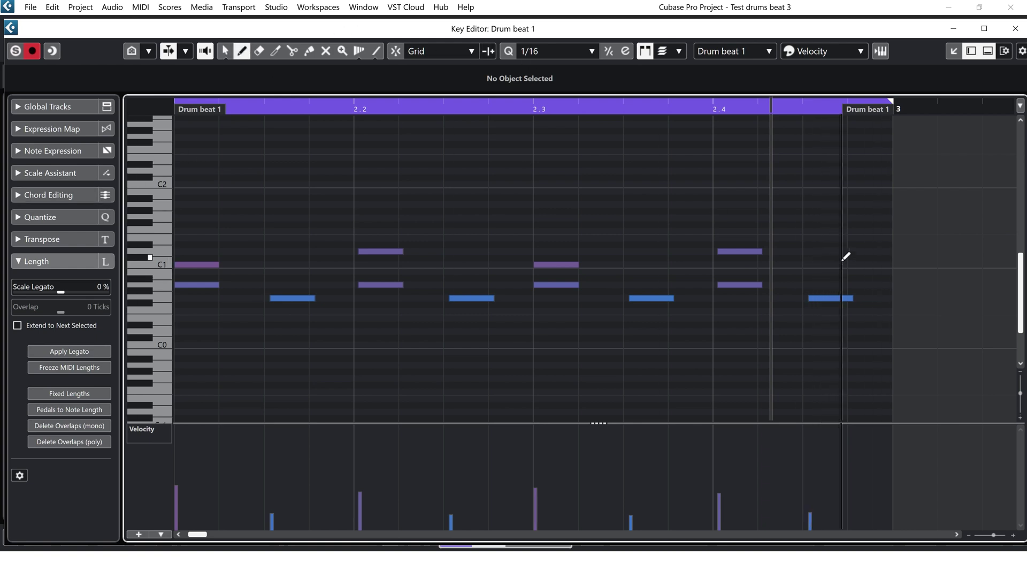
pyautogui.click(813, 250)
pyautogui.click(864, 248)
pyautogui.press('1')
# Lower both new D1 notes to a very soft velocity and audition the part
pyautogui.moveTo(824, 230); pyautogui.dragTo(897, 264)
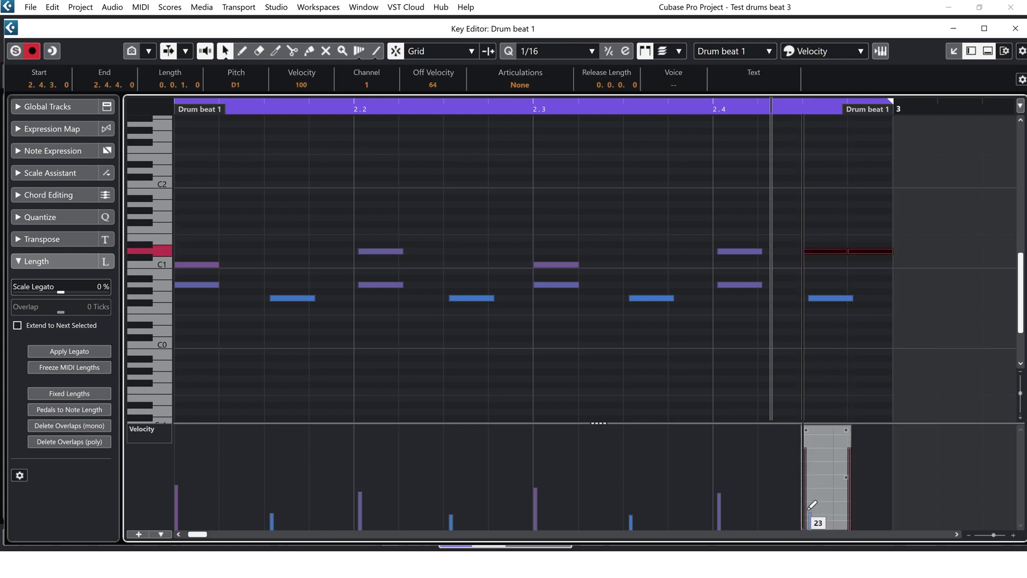
pyautogui.moveTo(809, 515)
pyautogui.mouseDown()
pyautogui.moveTo(872, 523)
pyautogui.moveTo(804, 524)
pyautogui.moveTo(861, 525)
pyautogui.moveTo(806, 518)
pyautogui.moveTo(803, 428)
pyautogui.mouseUp()
pyautogui.press('space')
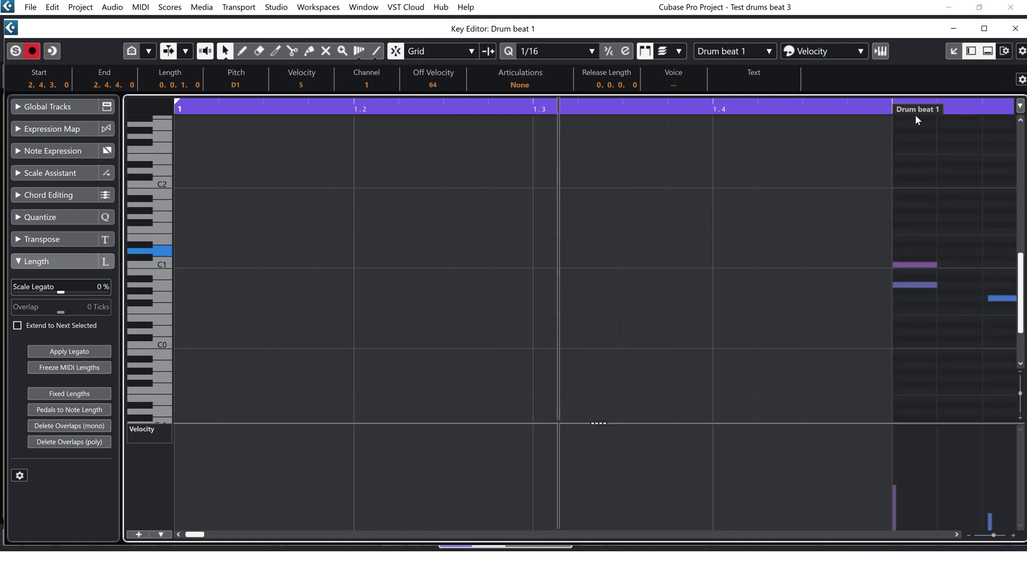
pyautogui.click(1015, 29)
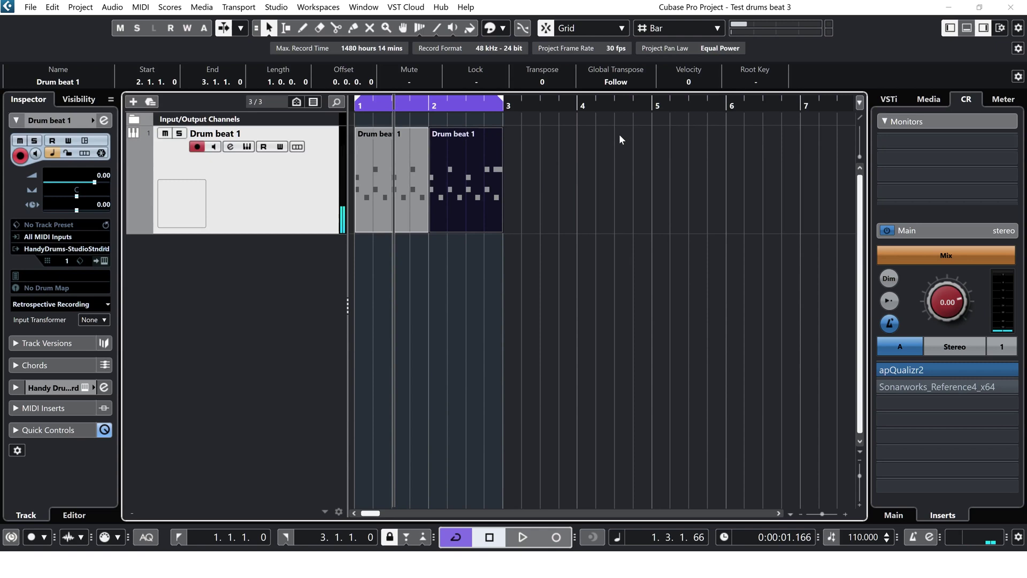
# Copy both drum parts to bars 3–4 and the bar 3 part on to bar 5
pyautogui.press('space')
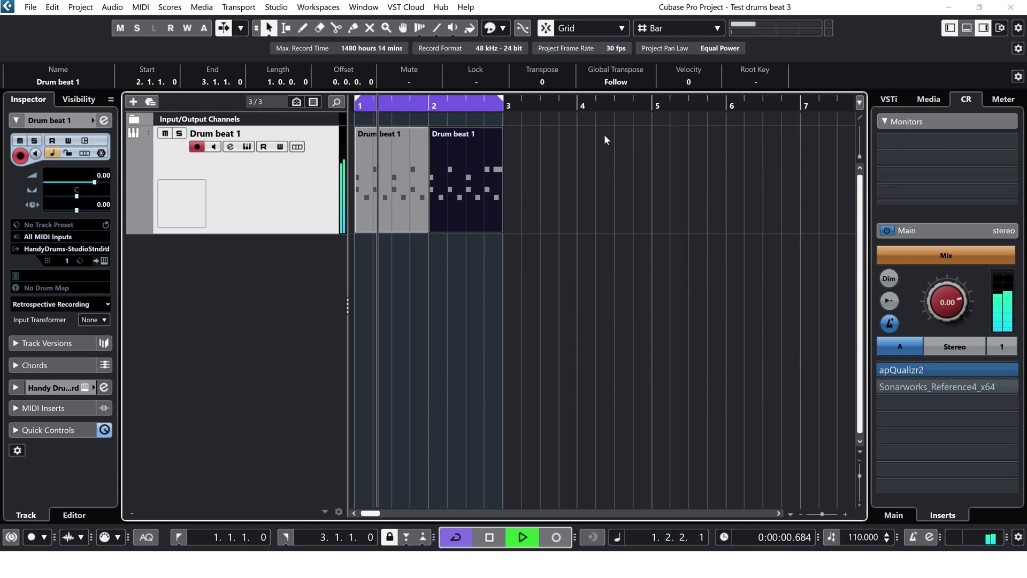
pyautogui.press('space')
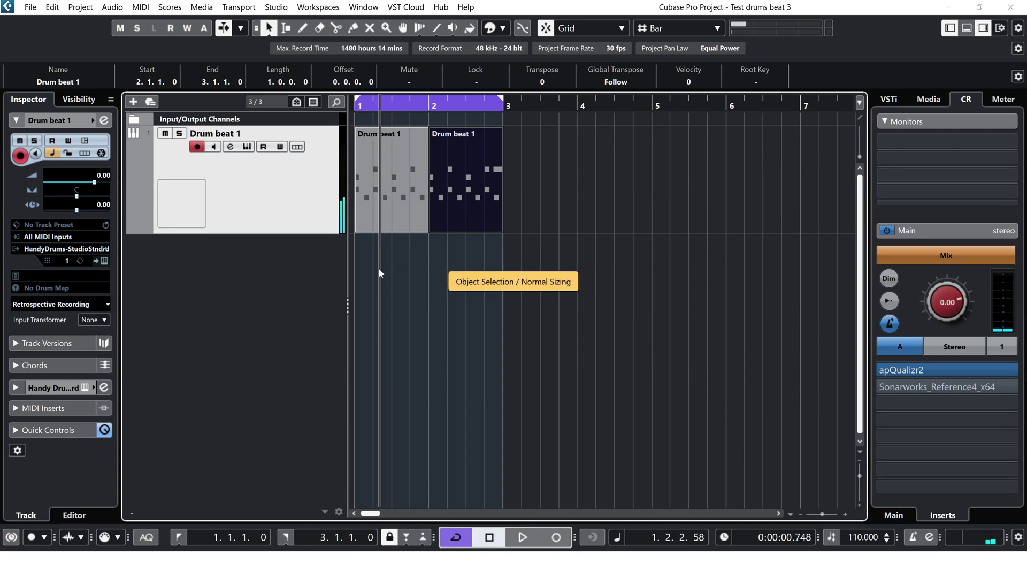
pyautogui.moveTo(379, 273); pyautogui.dragTo(503, 128)
pyautogui.moveTo(394, 178); pyautogui.dragTo(545, 198)
pyautogui.keyDown('alt'); pyautogui.click(650, 106); pyautogui.keyUp('alt')
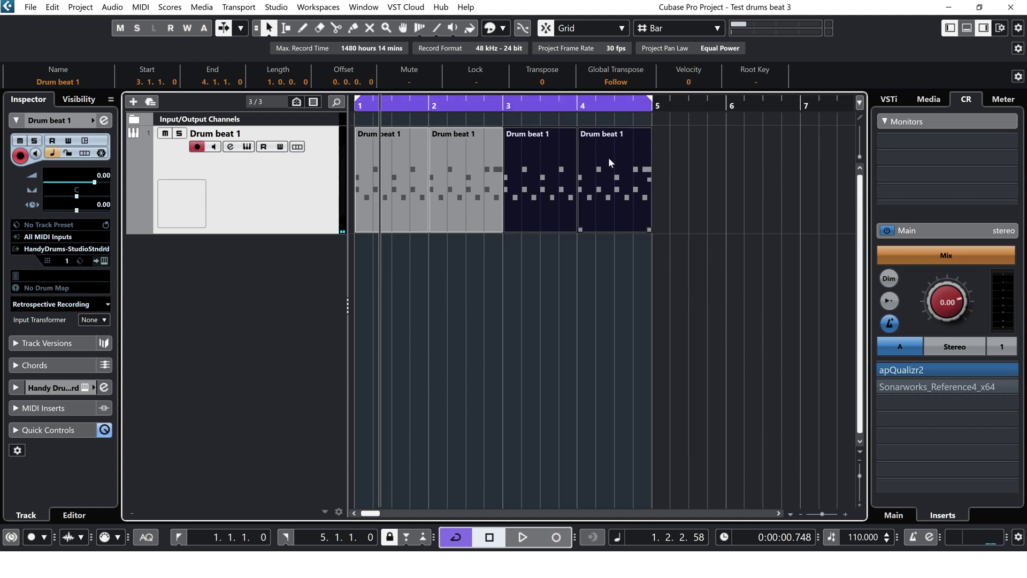
pyautogui.click(539, 289)
pyautogui.moveTo(535, 184); pyautogui.dragTo(684, 183)
# Loop bar 4 only, audition it, and open the bar 4 part for editing
pyautogui.keyDown('ctrl'); pyautogui.click(583, 106); pyautogui.keyUp('ctrl')
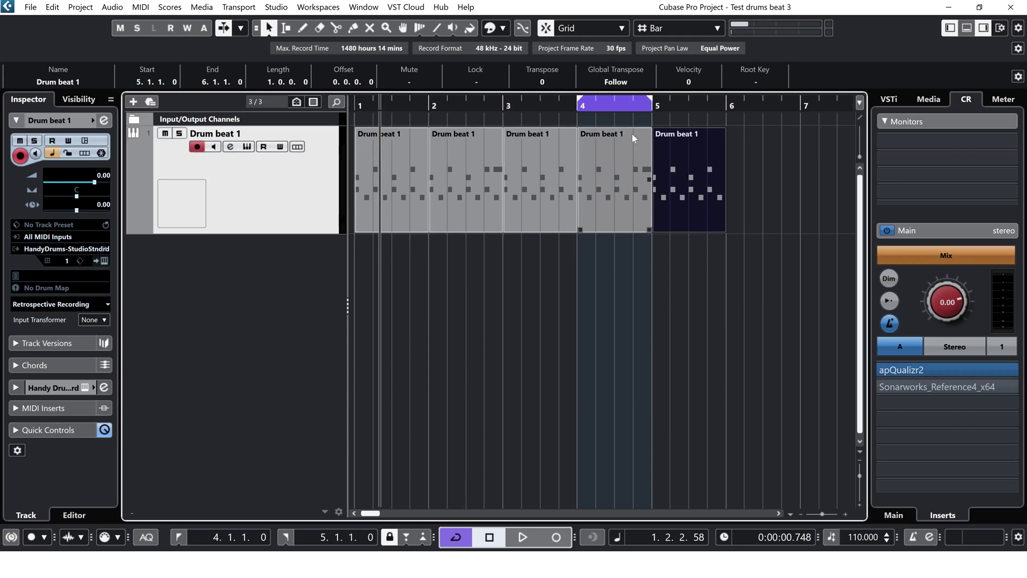
pyautogui.doubleClick(624, 143)
pyautogui.press('Escape')
pyautogui.press('space')
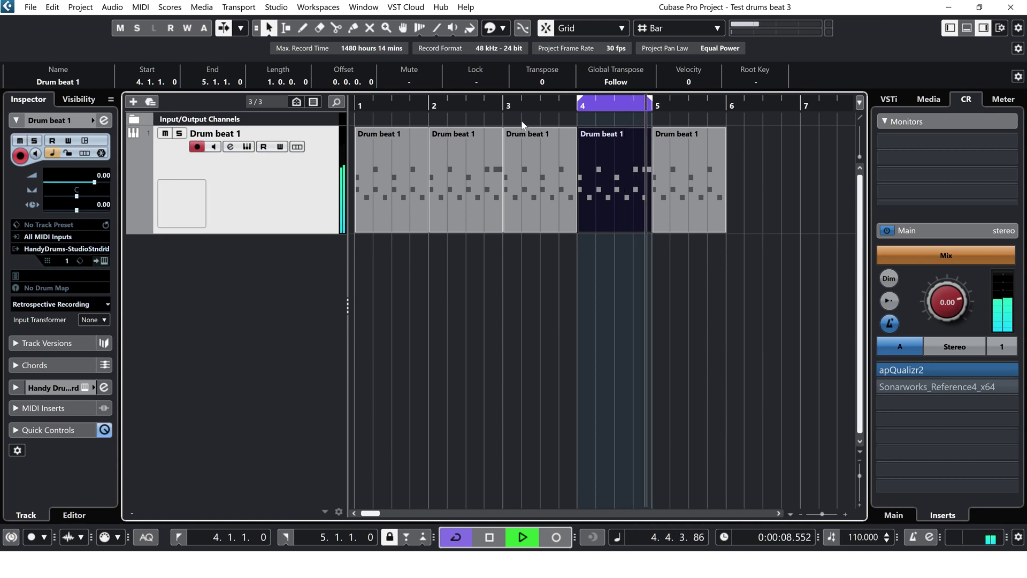
pyautogui.press('space')
pyautogui.doubleClick(624, 140)
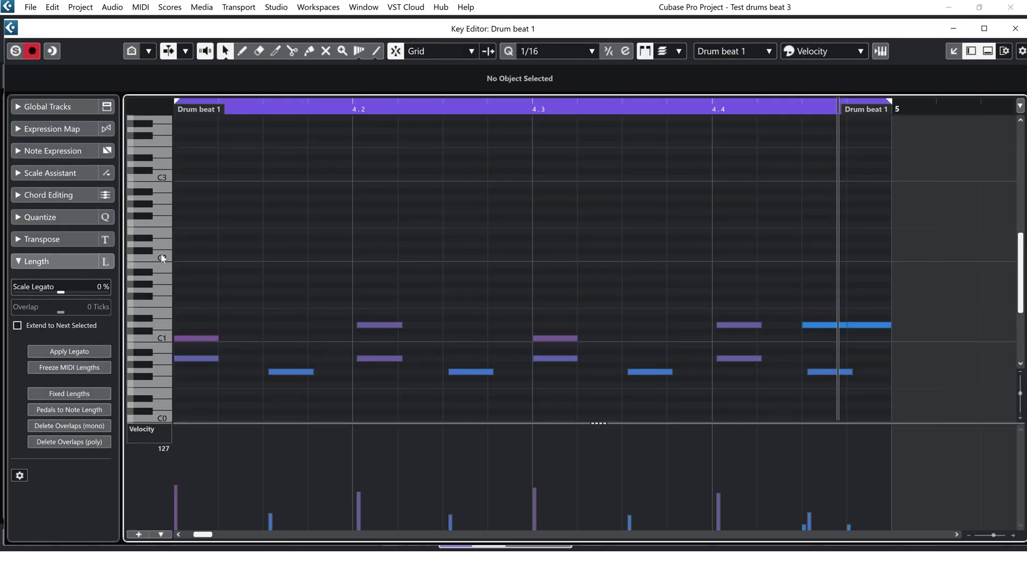
# Draw a descending D2, C2, A1, G#1 fill at 4.3, 4.3.3, 4.4.1 and 4.4.3
pyautogui.click(241, 53)
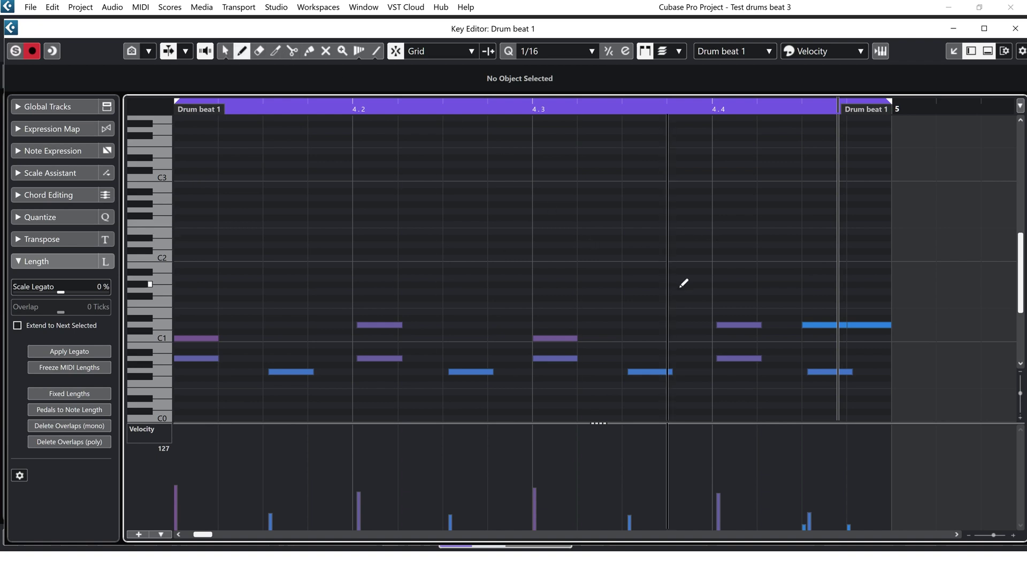
pyautogui.click(544, 244)
pyautogui.click(647, 250)
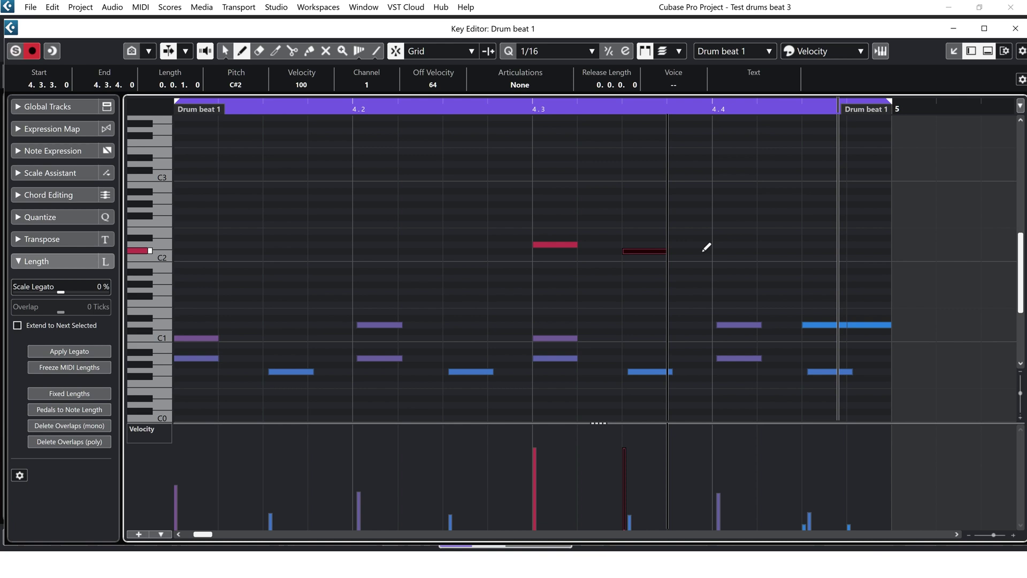
pyautogui.press('1')
pyautogui.moveTo(642, 252); pyautogui.dragTo(645, 258)
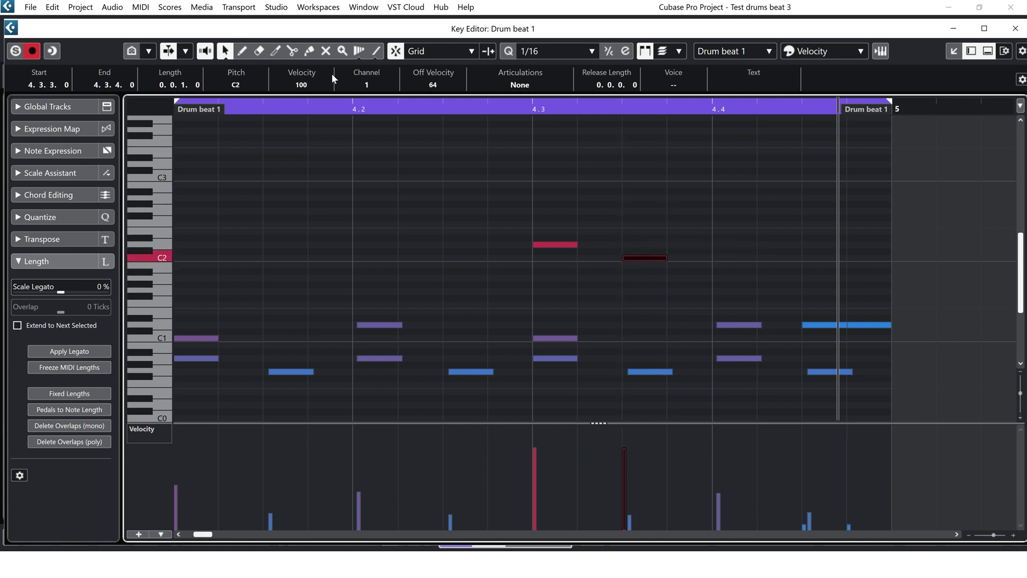
pyautogui.click(243, 51)
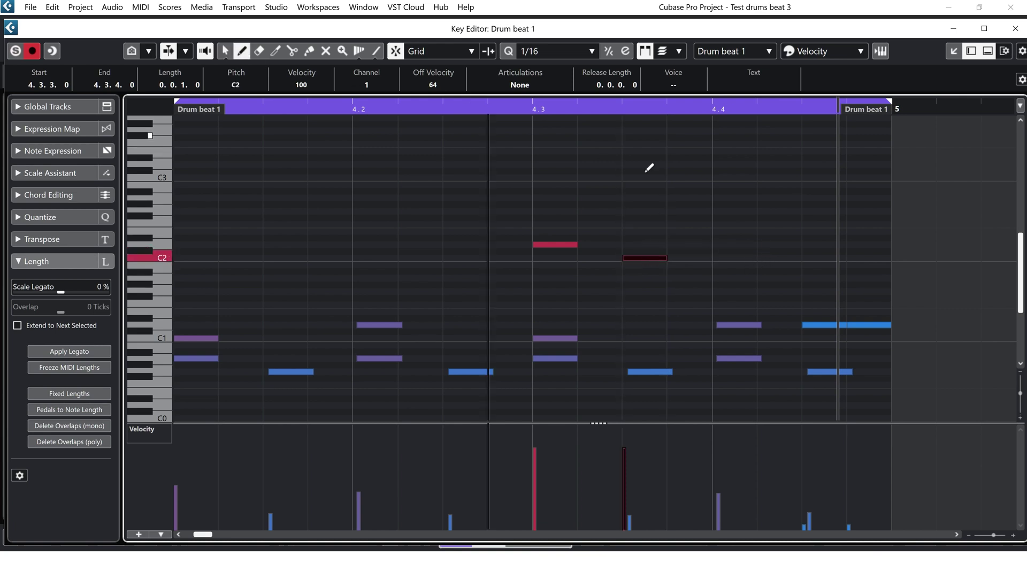
pyautogui.click(730, 278)
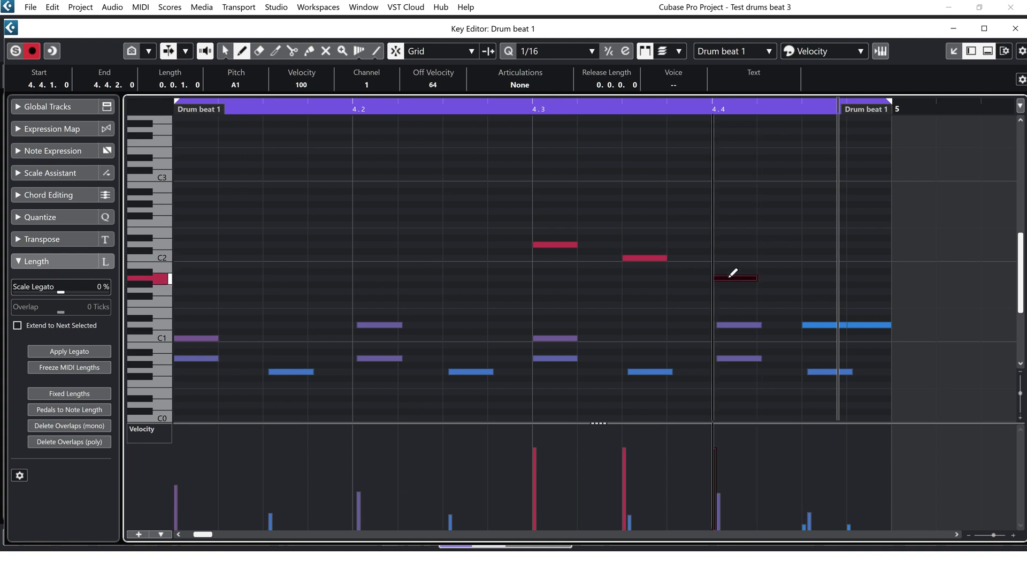
pyautogui.click(815, 290)
pyautogui.press('1')
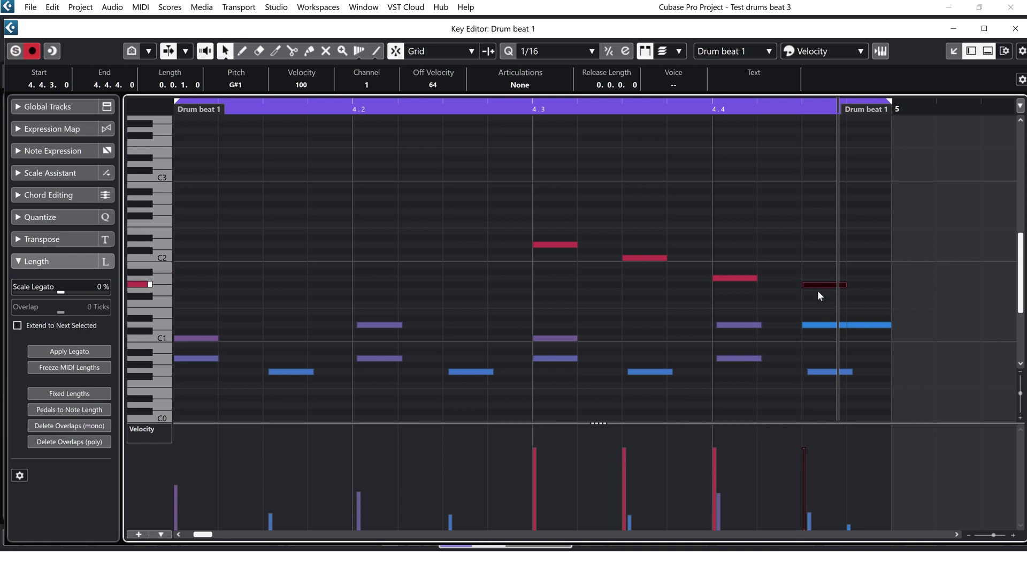
# Soften the four fill notes to around velocity 42–46, then cycle and play the part
pyautogui.moveTo(514, 181); pyautogui.dragTo(881, 301)
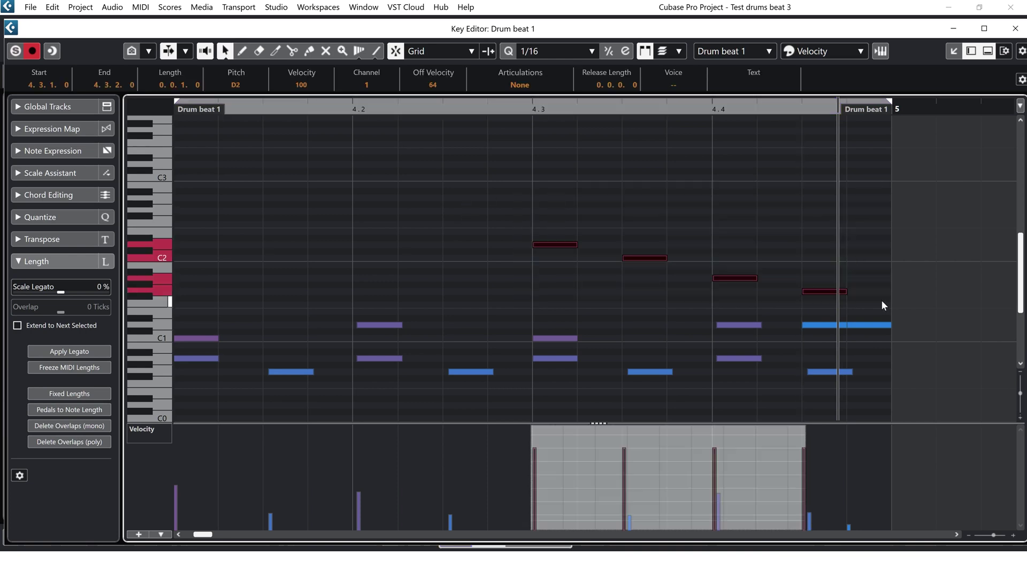
pyautogui.click(541, 493)
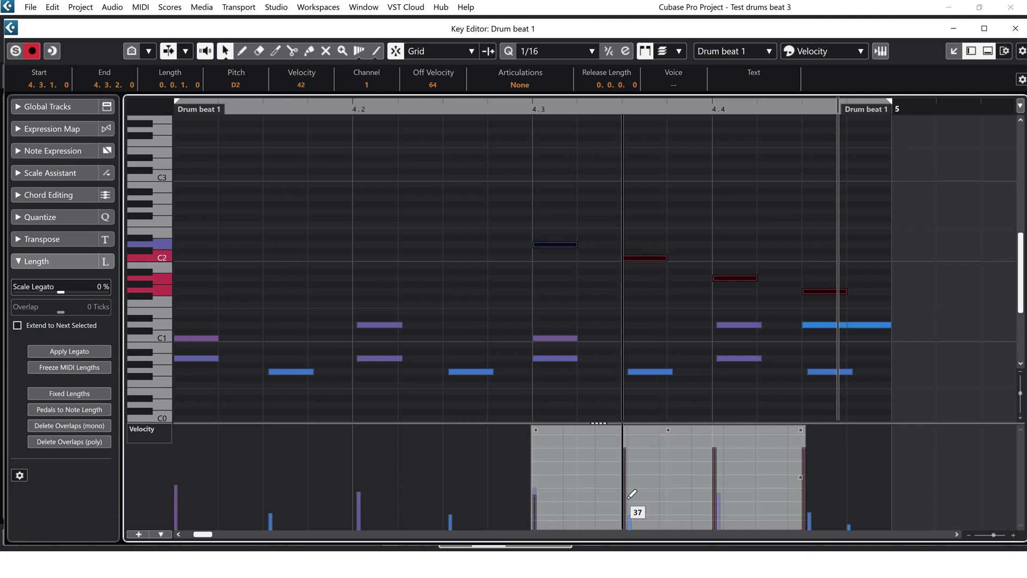
pyautogui.click(629, 499)
pyautogui.click(717, 508)
pyautogui.click(805, 510)
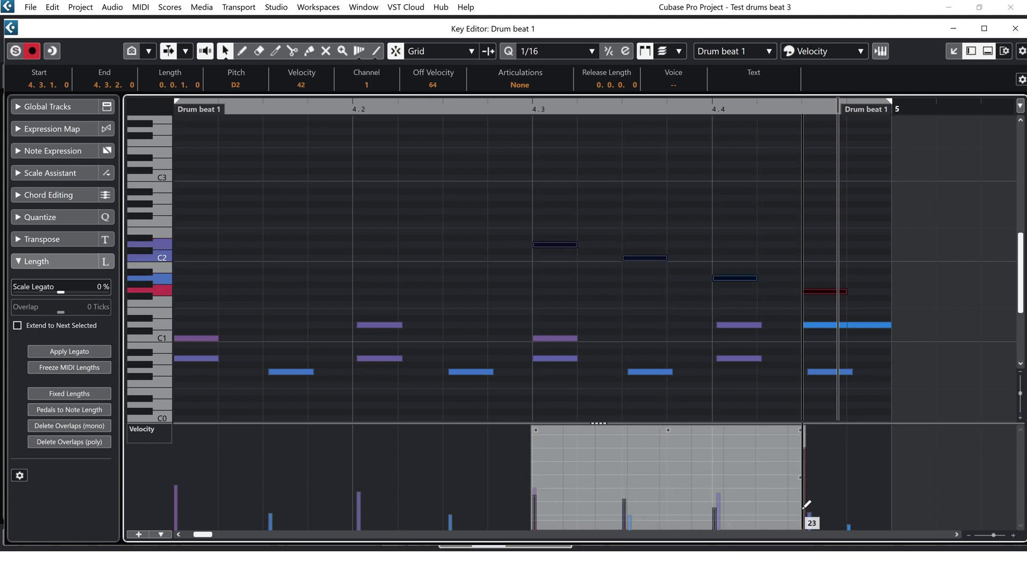
pyautogui.click(537, 490)
pyautogui.click(338, 111)
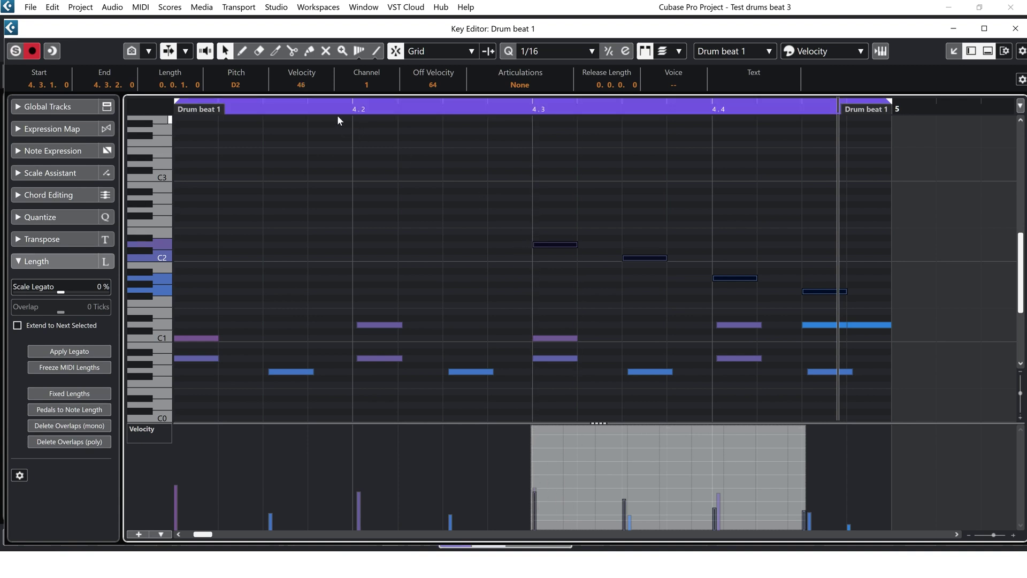
pyautogui.press('space')
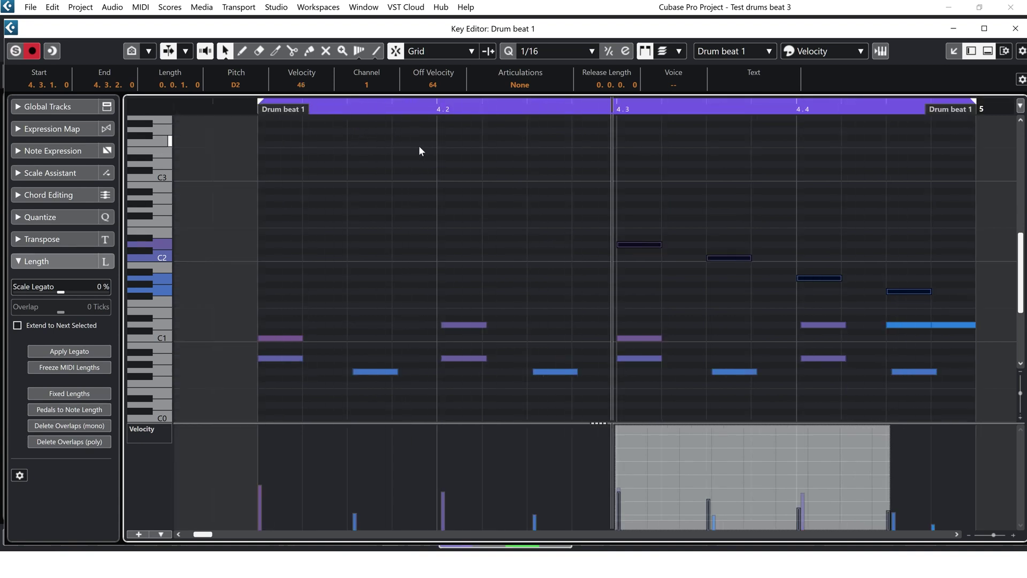
# Remove the four low A0 and G0 hits beneath the fill from beat 3 onward
pyautogui.press('1')
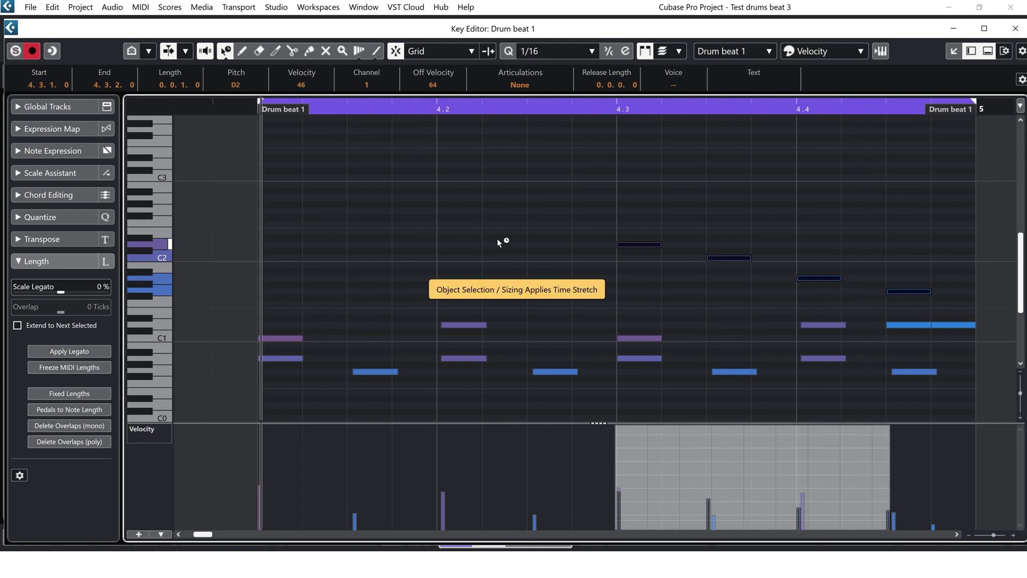
pyautogui.press('1')
pyautogui.scroll(-2, 405, 188)
pyautogui.scroll(-2, 449, 204)
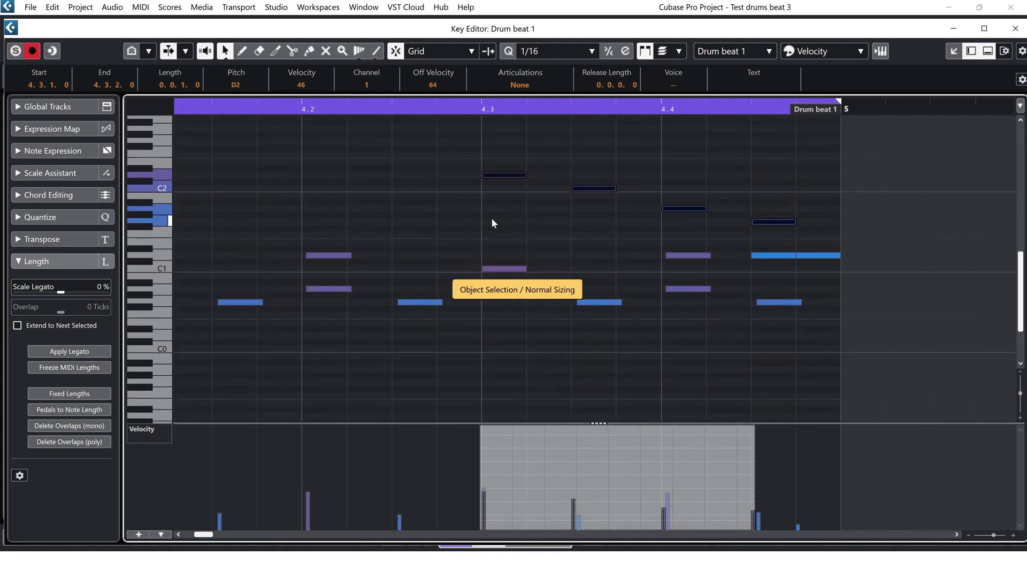
pyautogui.click(517, 233)
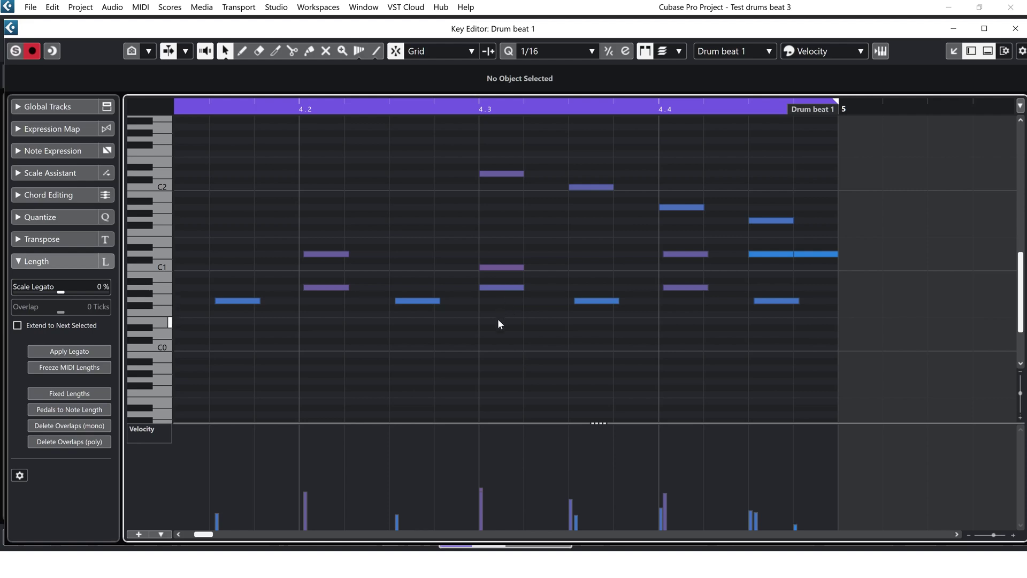
pyautogui.click(325, 51)
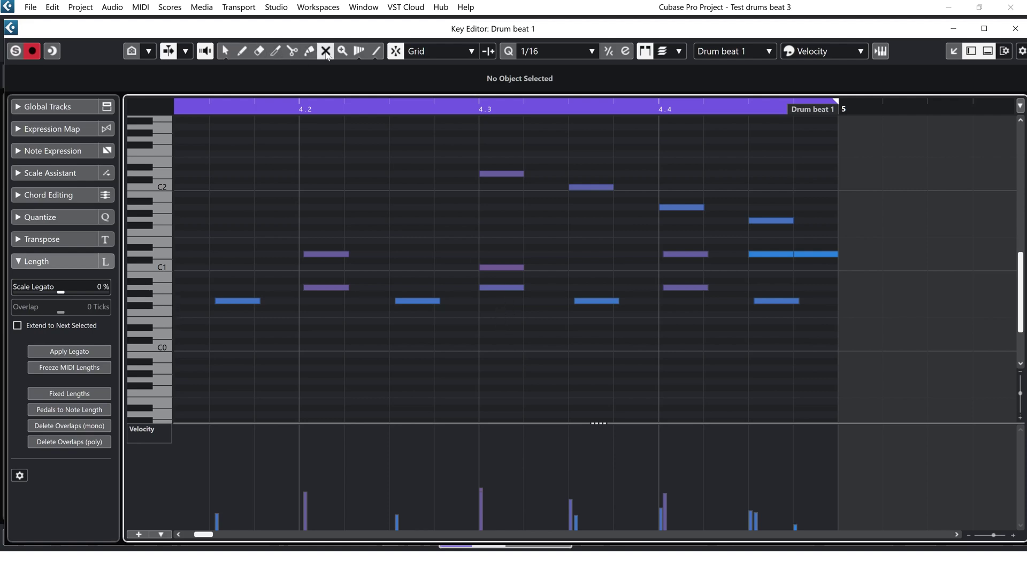
pyautogui.moveTo(484, 348); pyautogui.dragTo(798, 287)
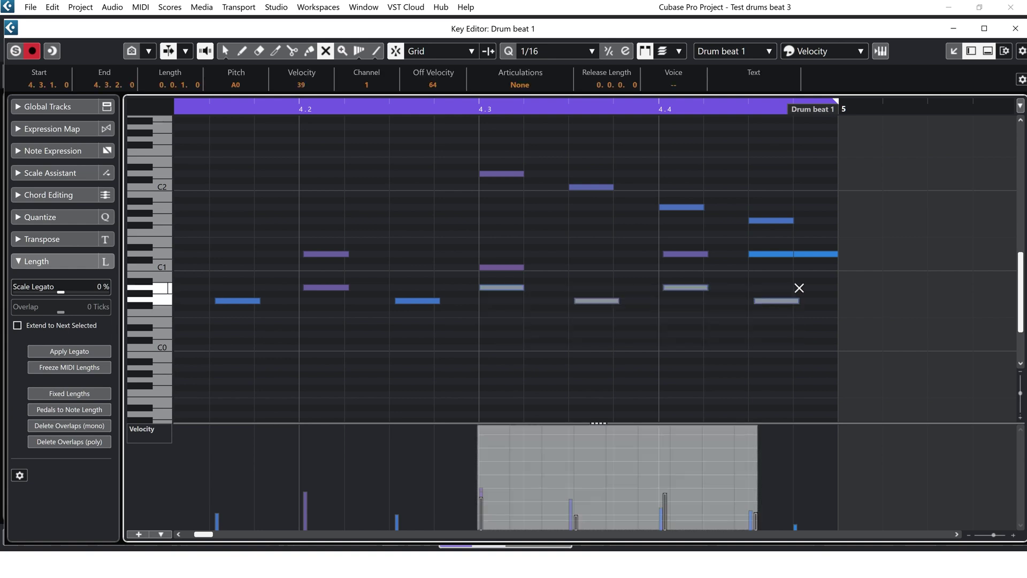
pyautogui.press('Delete')
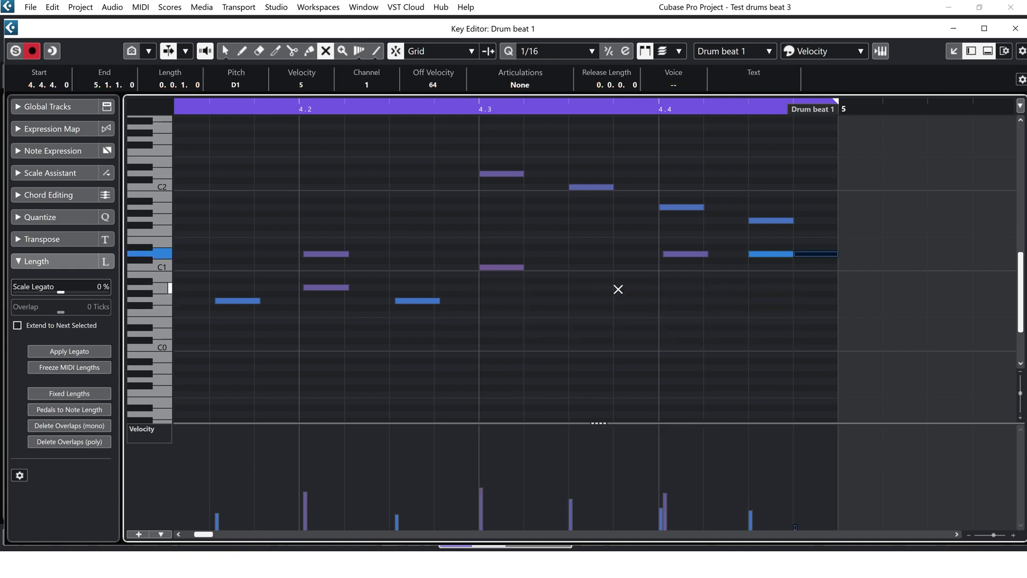
# Audition the part, then mute the remaining note near beat 4.4.3
pyautogui.press('space')
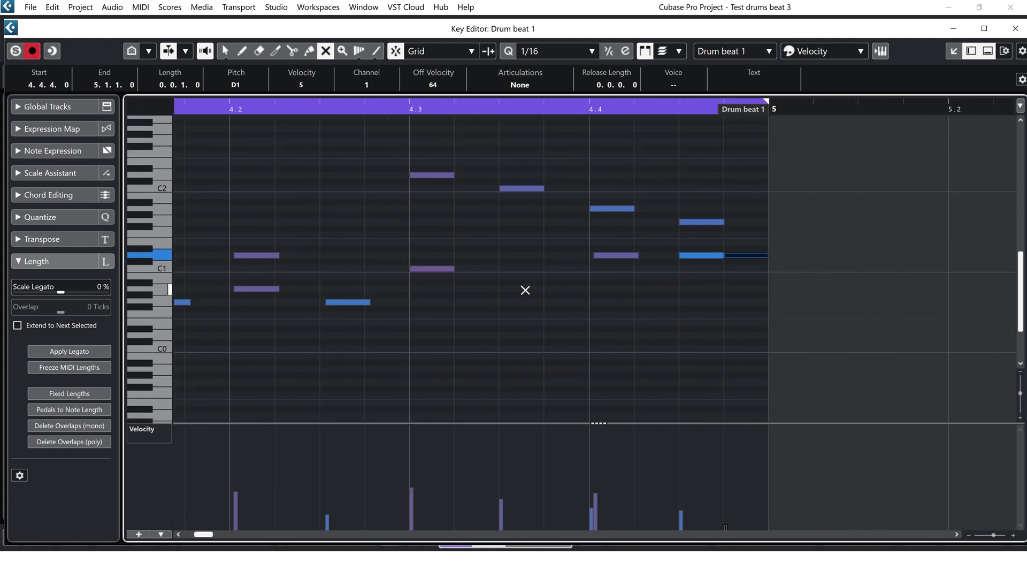
pyautogui.moveTo(684, 302); pyautogui.dragTo(744, 252)
pyautogui.press('1')
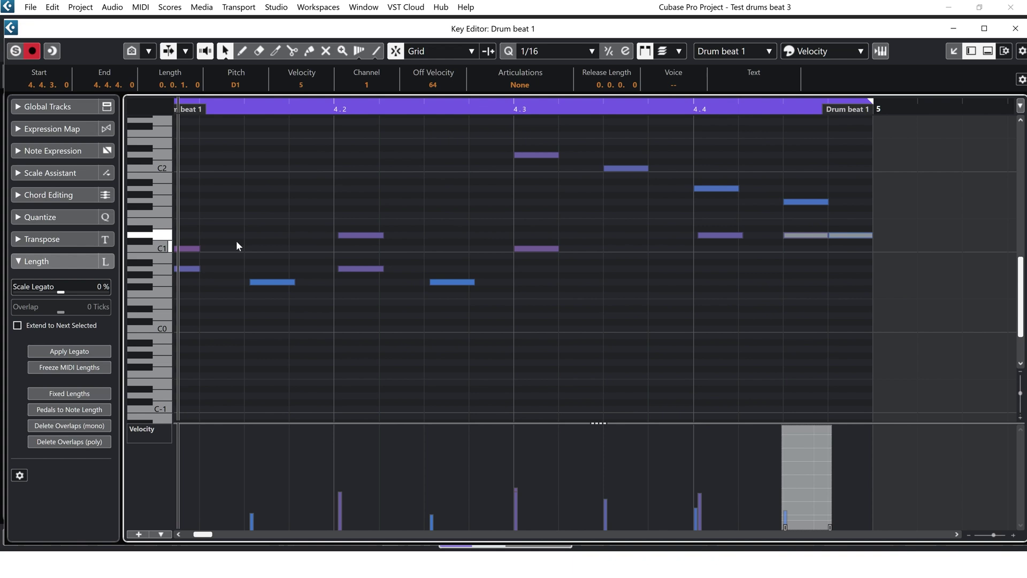
# Draw G#1 notes at beats 4.3 and 4.4 of bar 4
pyautogui.scroll(3, 241, 270)
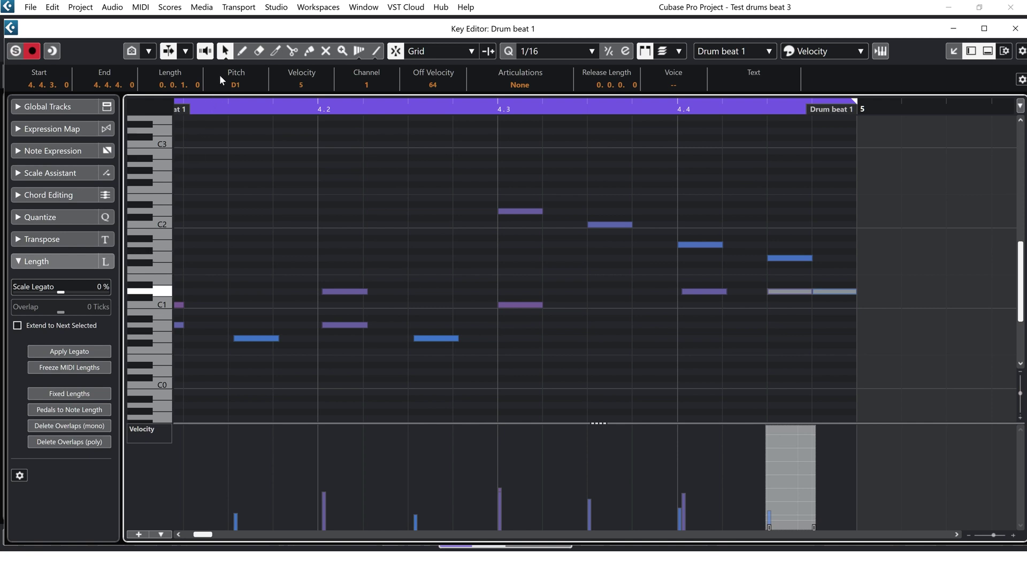
pyautogui.click(247, 52)
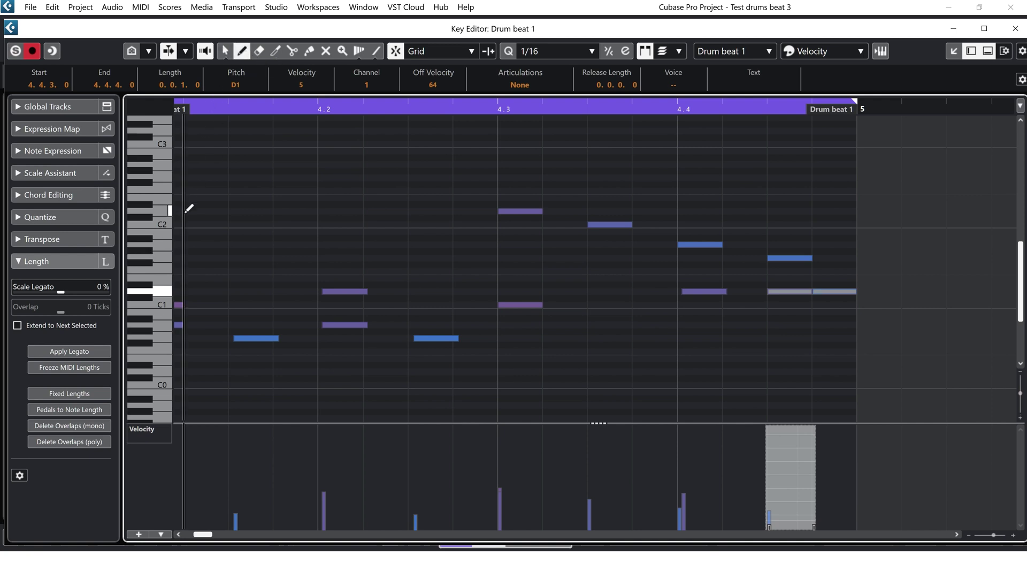
pyautogui.click(511, 249)
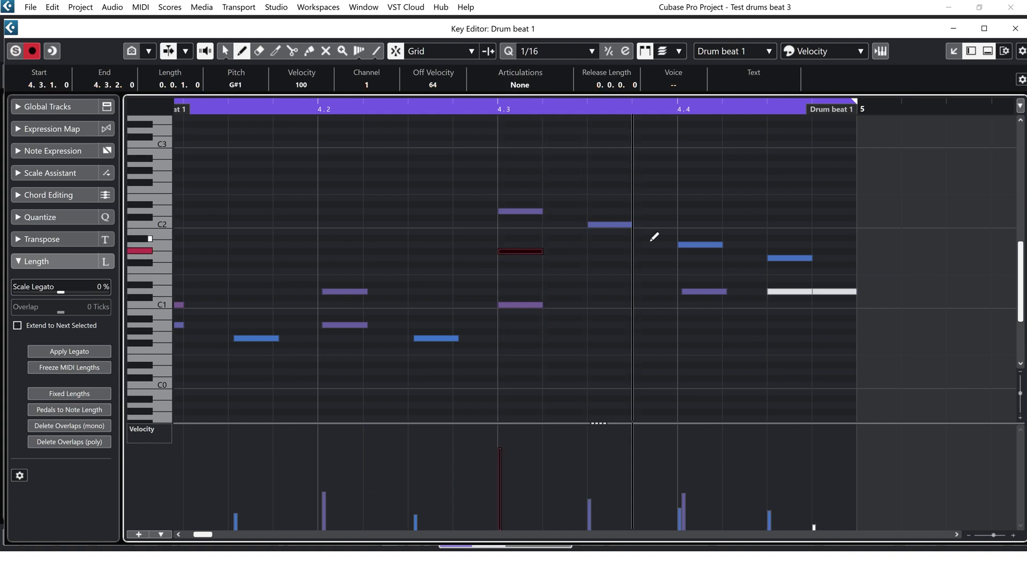
pyautogui.click(687, 250)
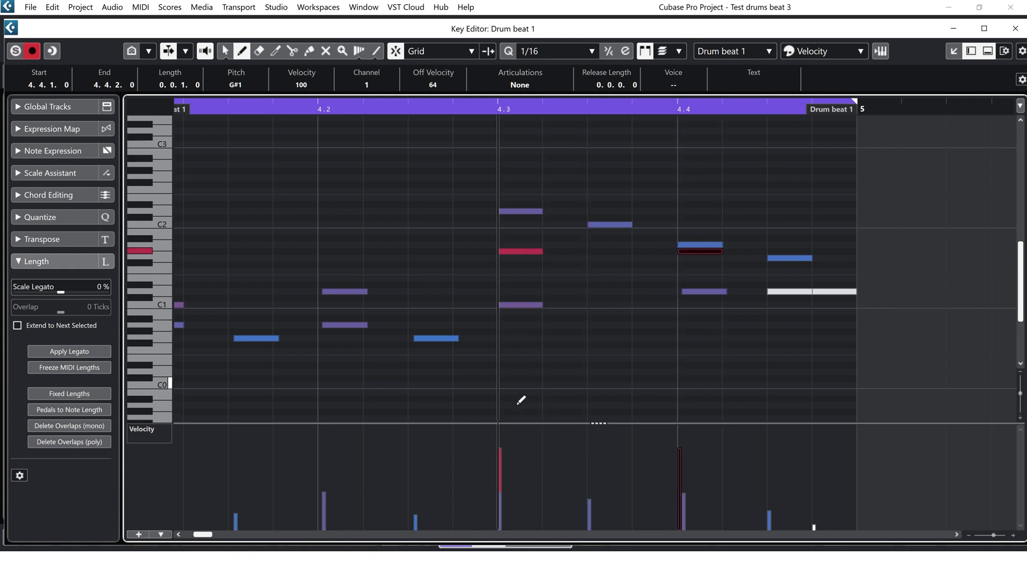
# Soften the G#1 hits, the 4.4 one to velocity 36, audition, and nudge it
pyautogui.moveTo(508, 246); pyautogui.dragTo(518, 259)
pyautogui.click(505, 498)
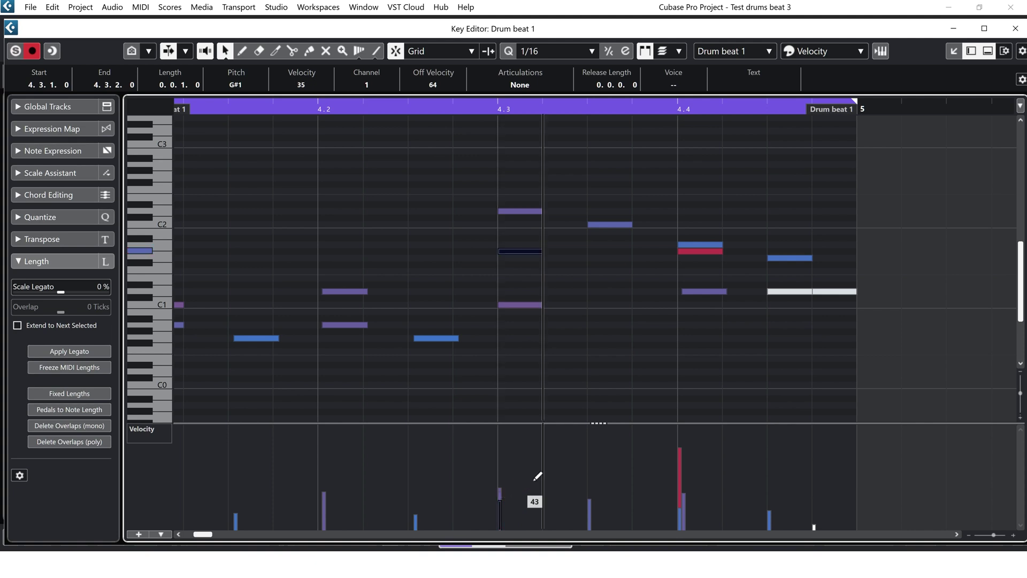
pyautogui.click(698, 252)
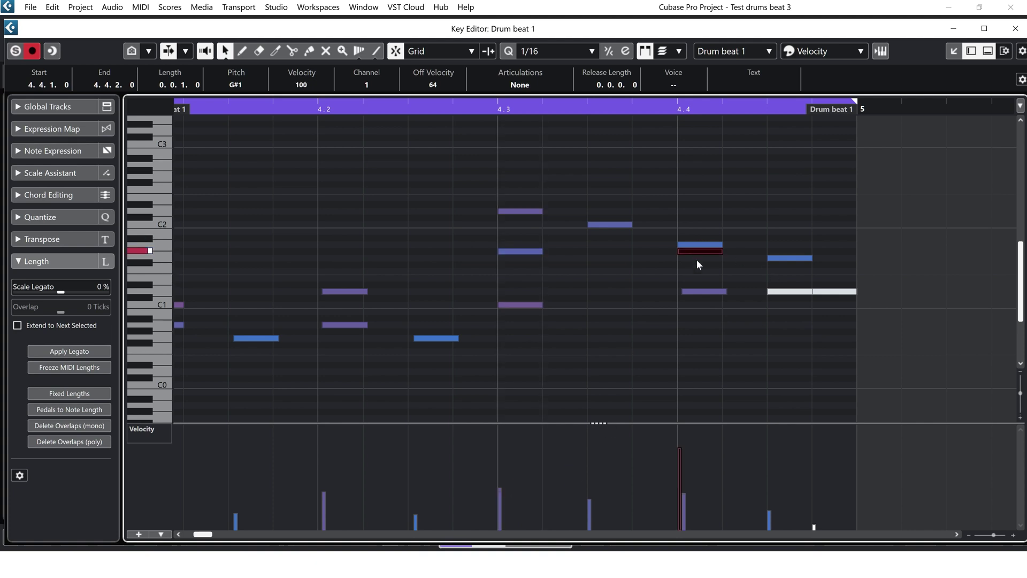
pyautogui.click(685, 498)
pyautogui.press('space')
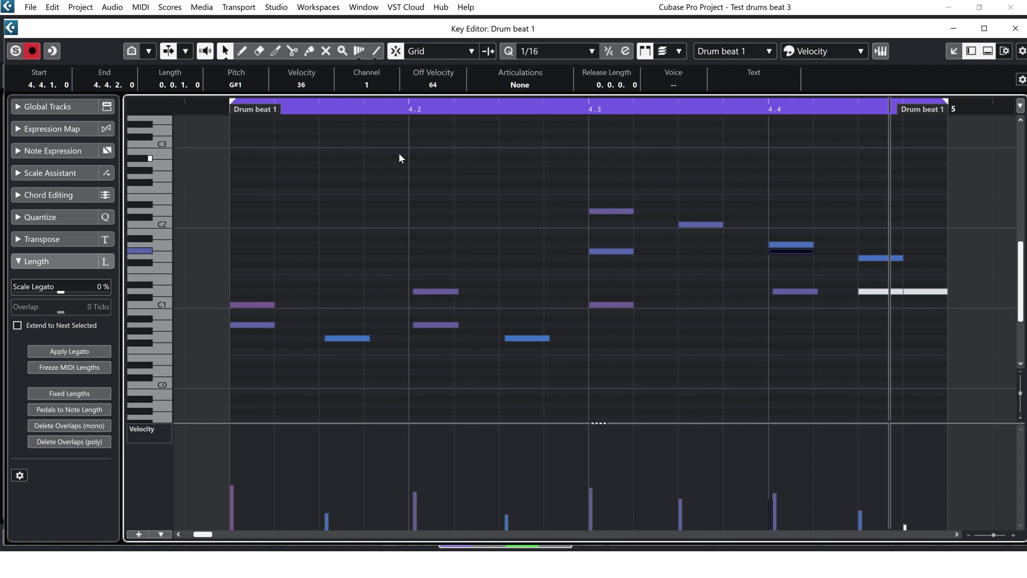
pyautogui.press('1')
pyautogui.press('1')
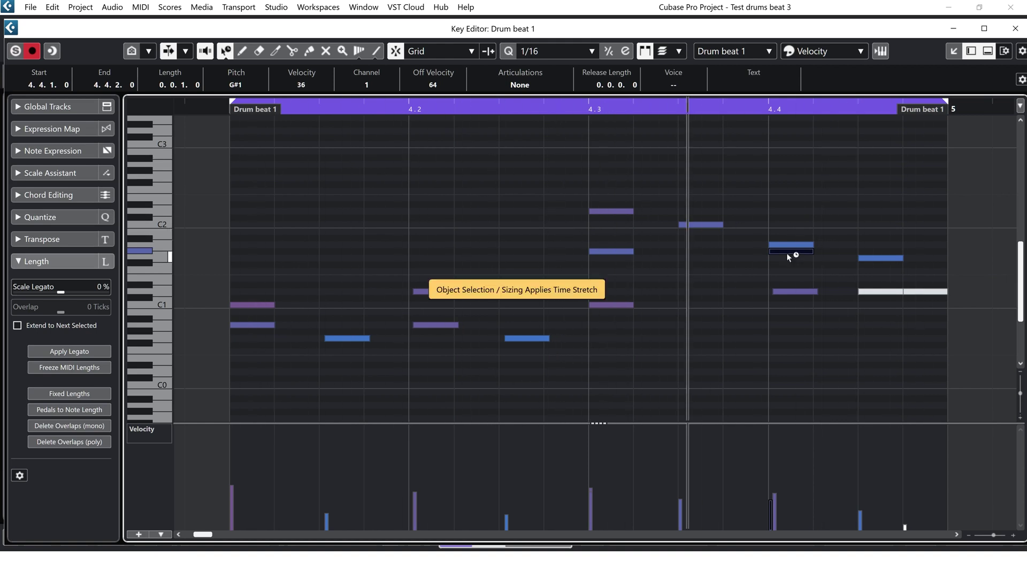
pyautogui.press('1')
pyautogui.moveTo(791, 253); pyautogui.dragTo(789, 254)
# Loop from bar 1 and move bar 5's first A0 hit to C#2, quantized, at velocity 17
pyautogui.click(1015, 35)
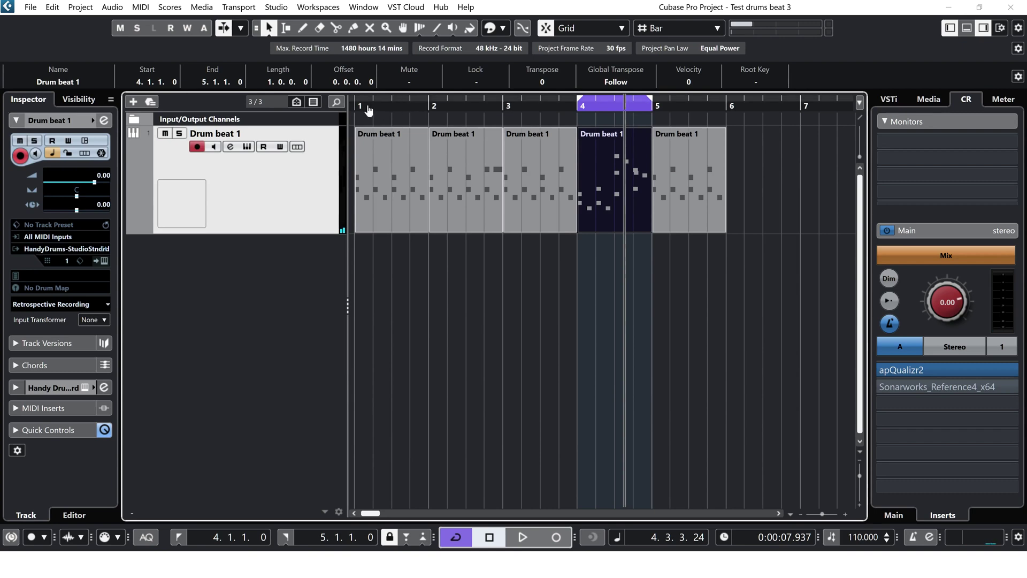
pyautogui.keyDown('ctrl'); pyautogui.click(366, 106); pyautogui.keyUp('ctrl')
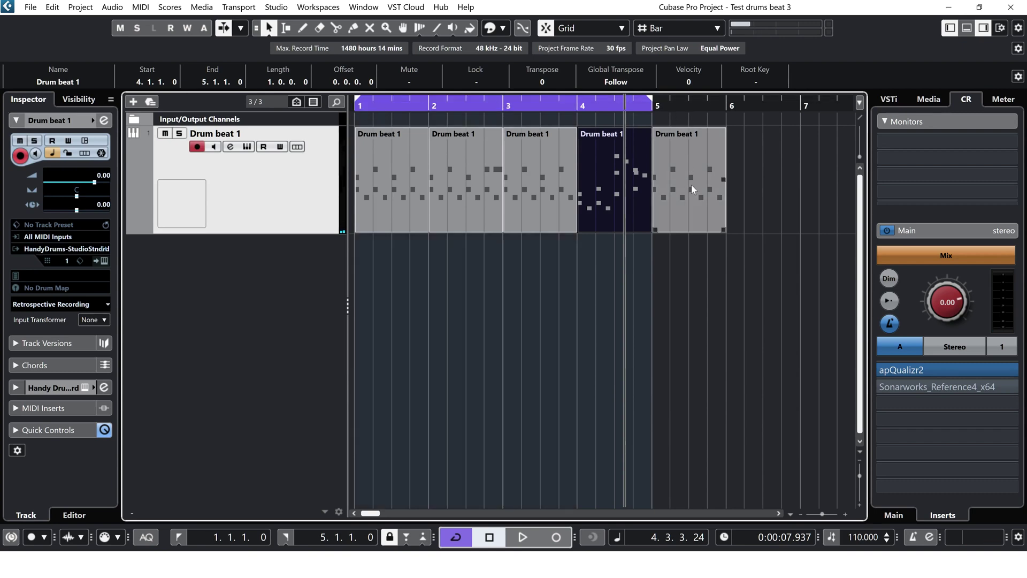
pyautogui.doubleClick(681, 155)
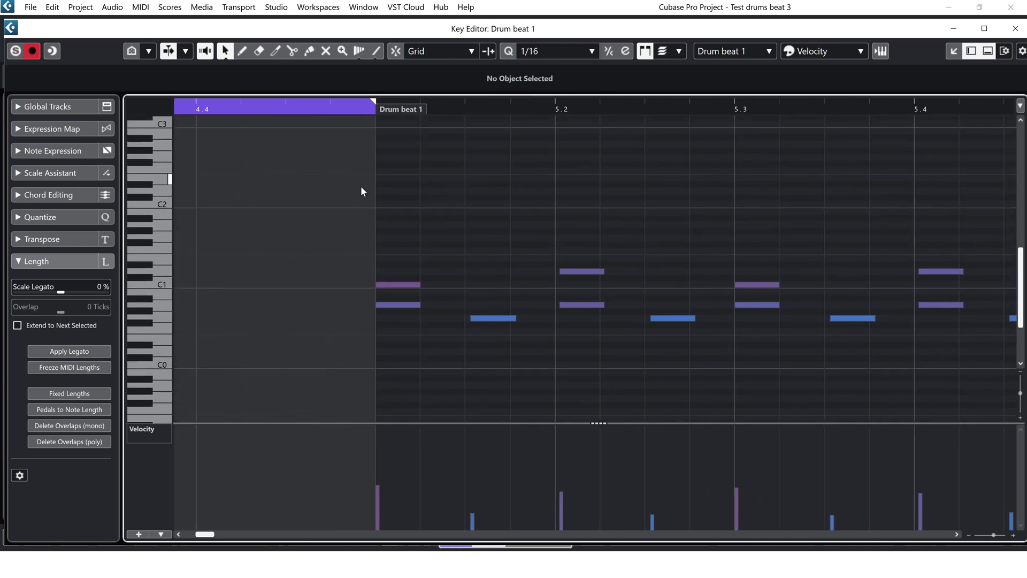
pyautogui.click(398, 308)
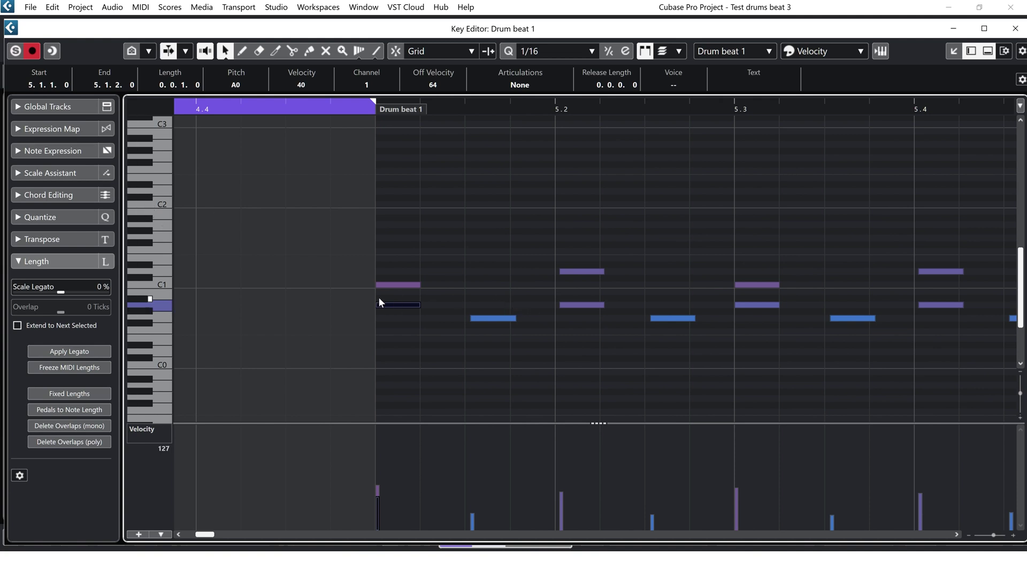
pyautogui.moveTo(388, 302); pyautogui.dragTo(392, 201)
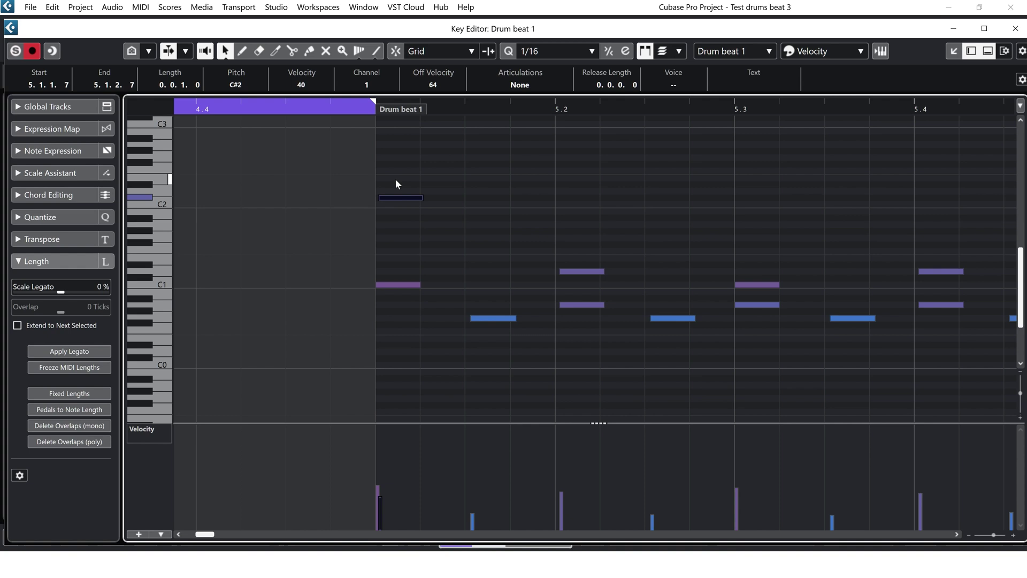
pyautogui.press('q')
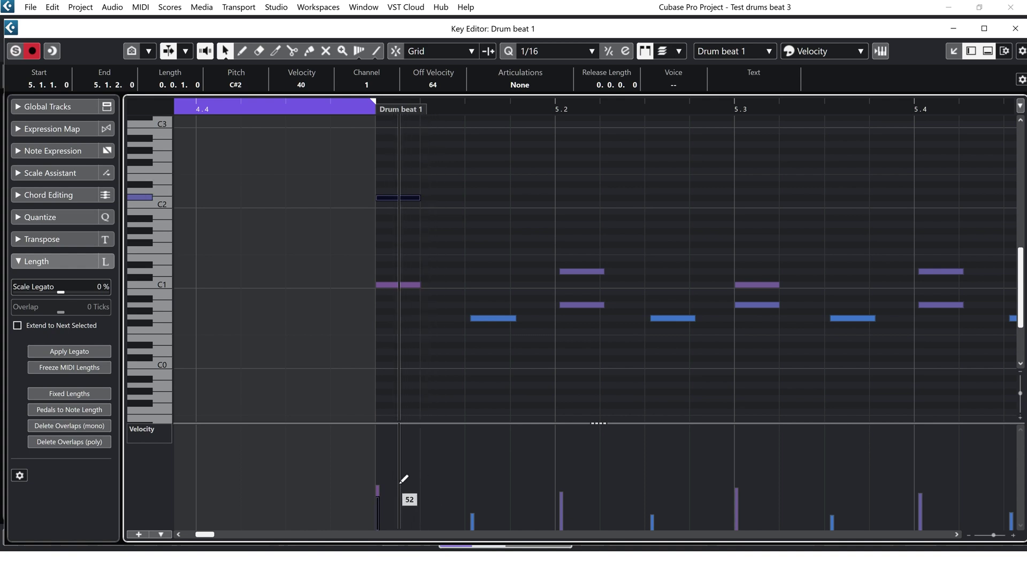
pyautogui.click(385, 513)
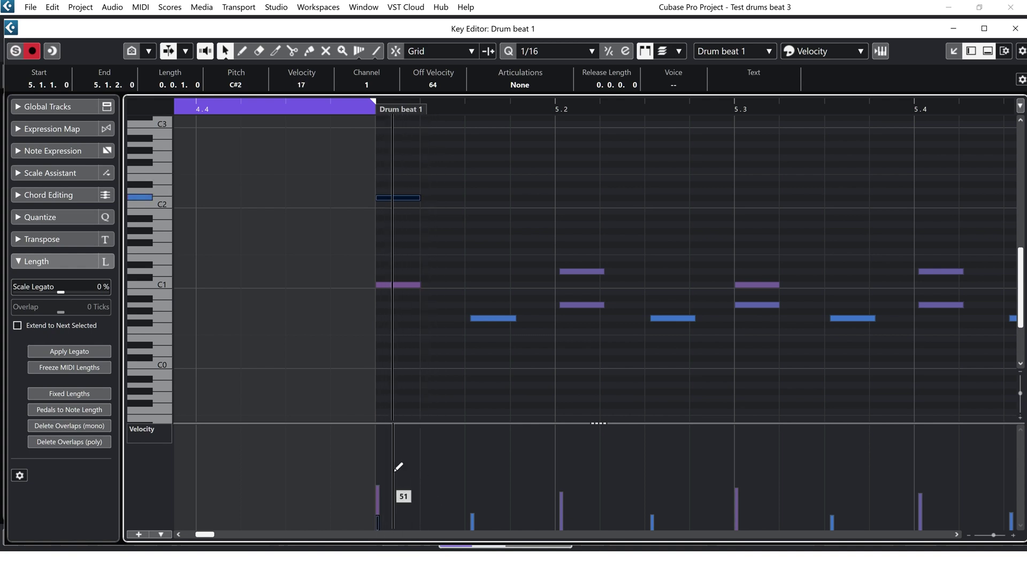
# Extend the loop to bar 6, play the groove from the start, then open the bar-1 part
pyautogui.click(1016, 28)
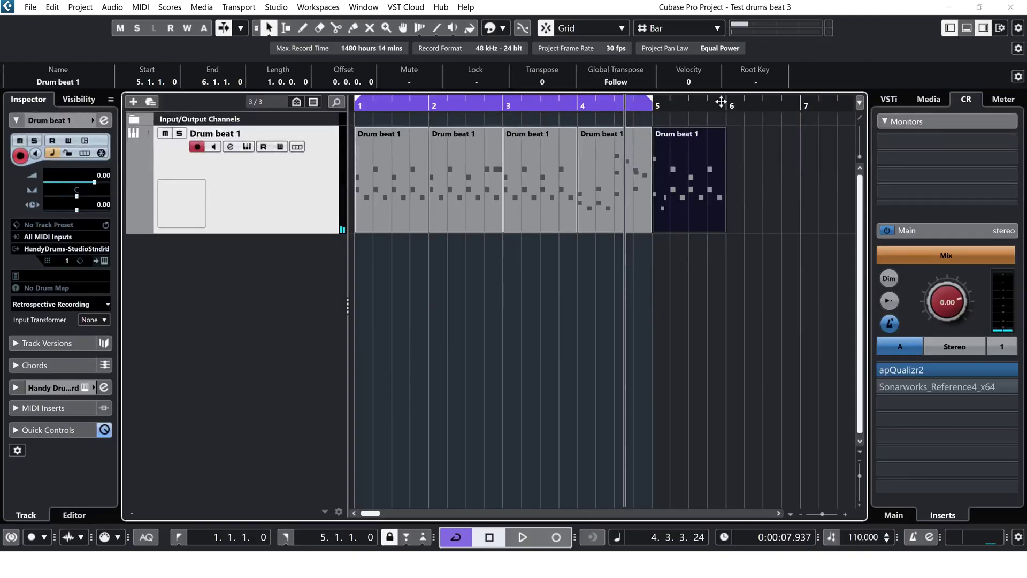
pyautogui.keyDown('alt'); pyautogui.click(721, 102); pyautogui.keyUp('alt')
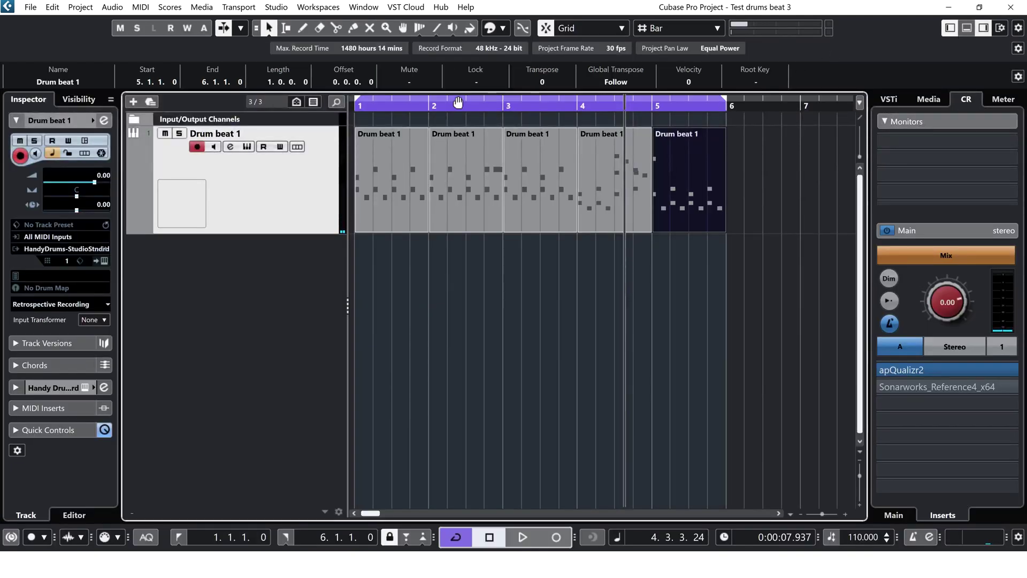
pyautogui.press('Home')
pyautogui.press('space')
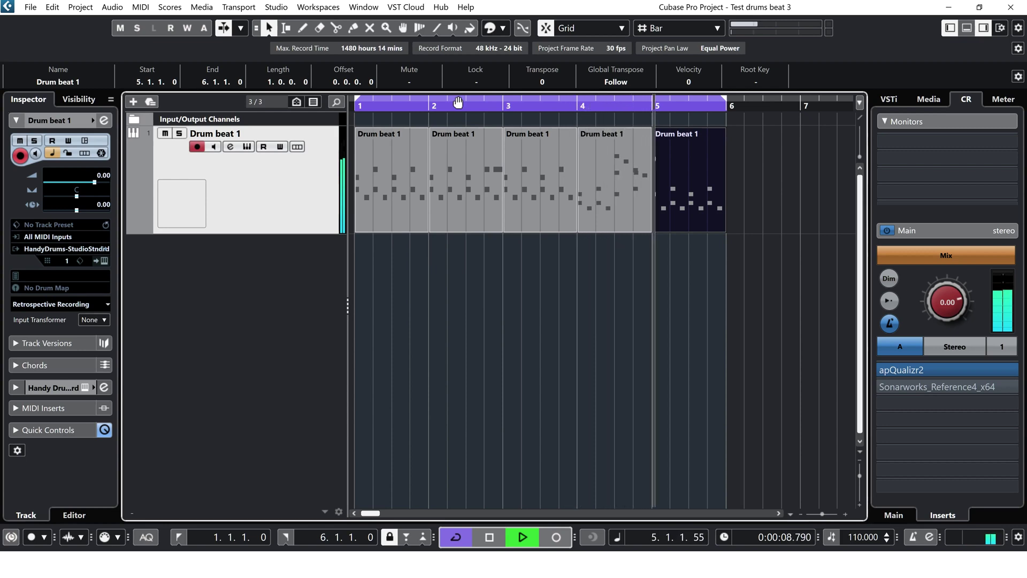
pyautogui.press('space')
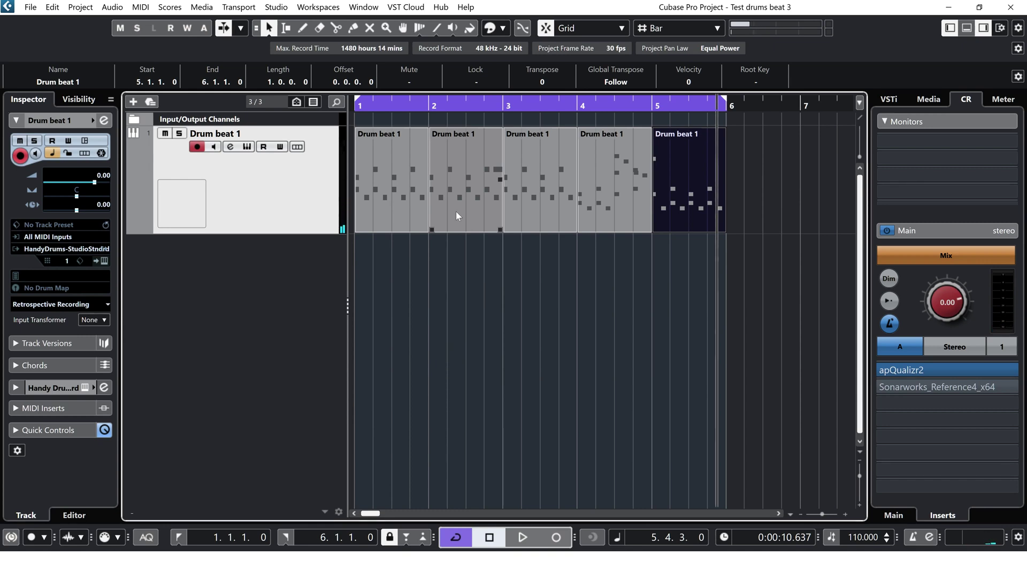
pyautogui.press('h')
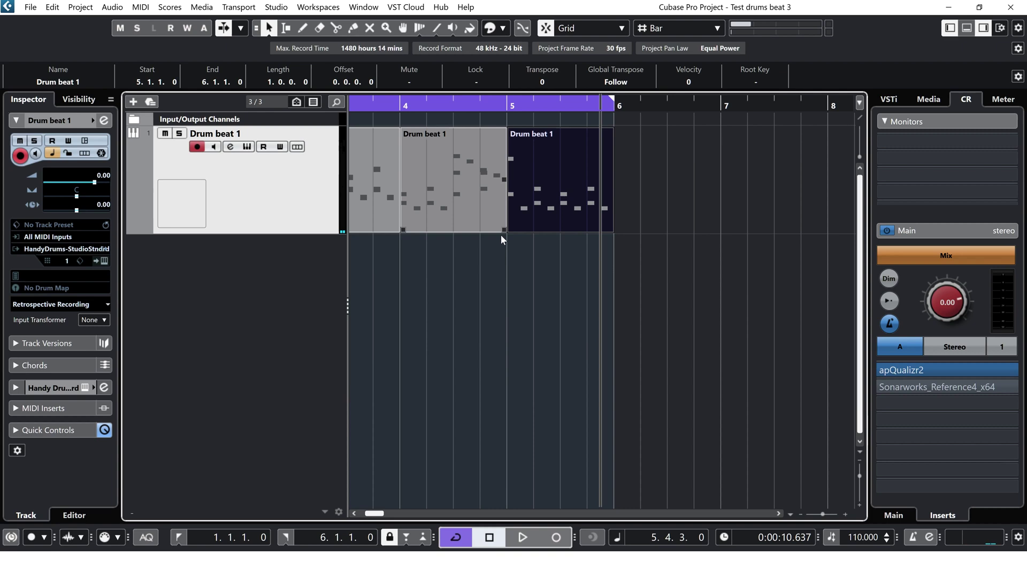
pyautogui.press('Home')
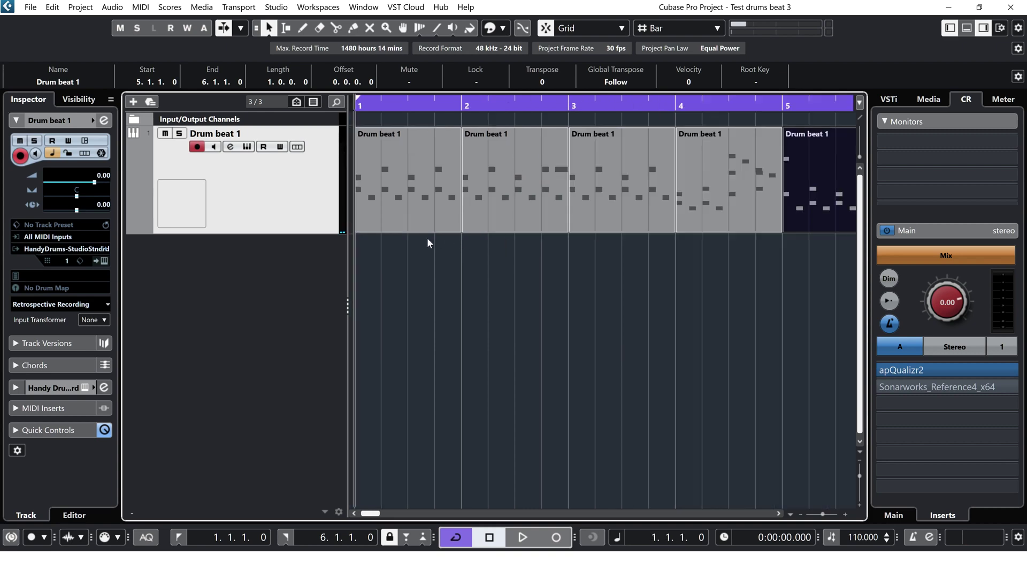
pyautogui.press('Return')
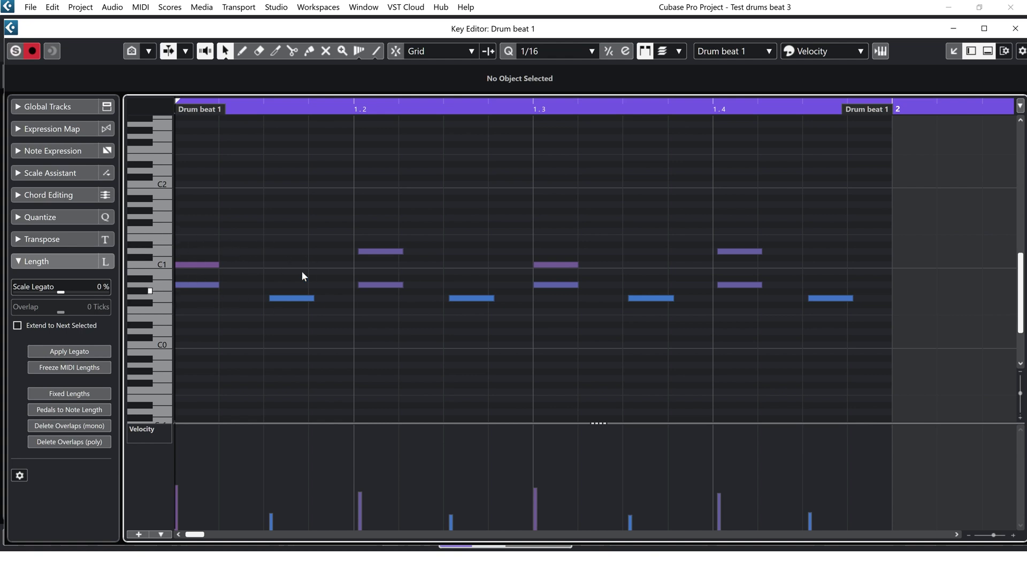
# Review the Studio Standard kit's key mapping in Handy Drums, then show Drum beat 1's drum map list
pyautogui.click(1015, 32)
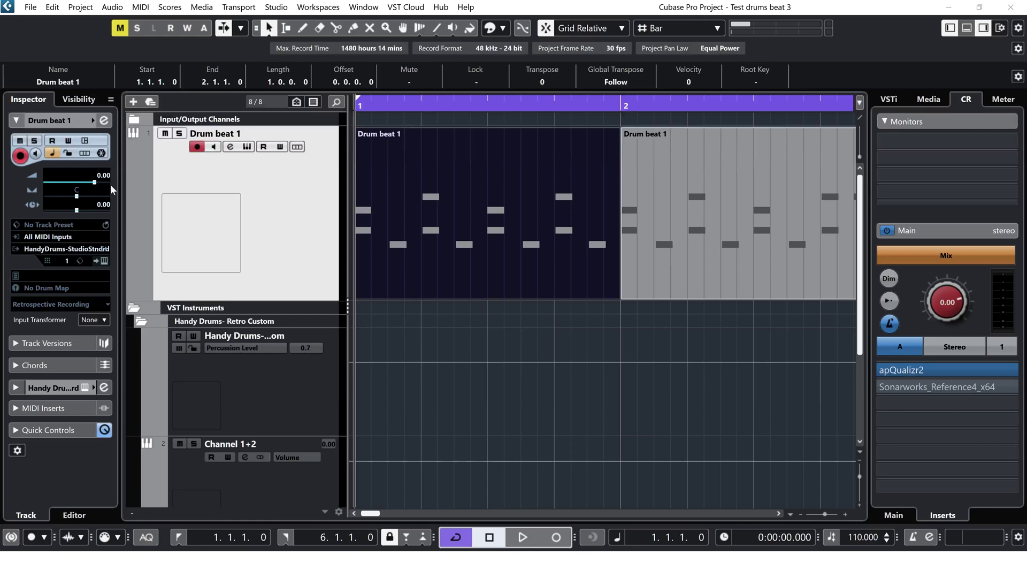
pyautogui.click(102, 261)
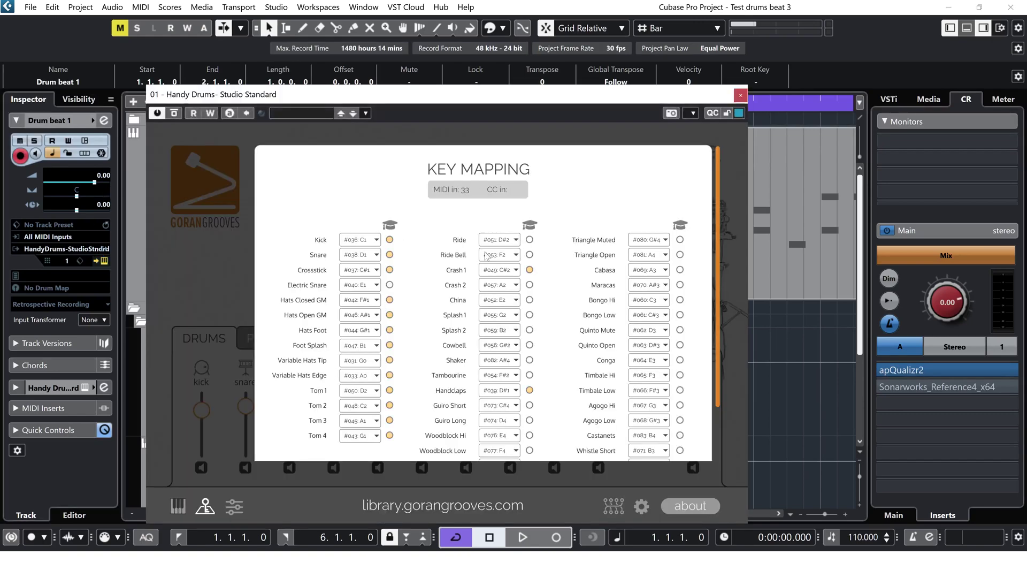
pyautogui.click(740, 96)
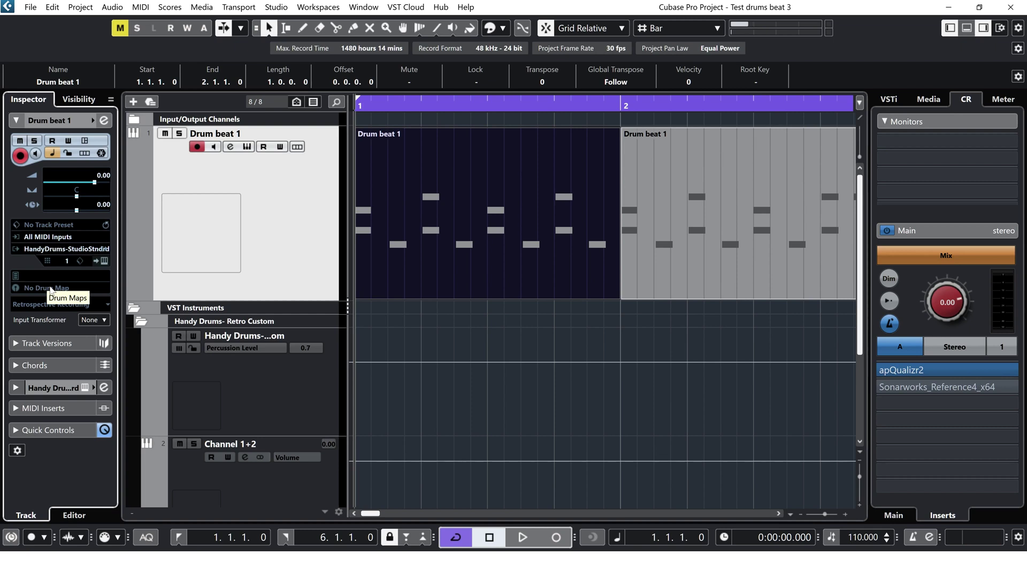
pyautogui.click(50, 289)
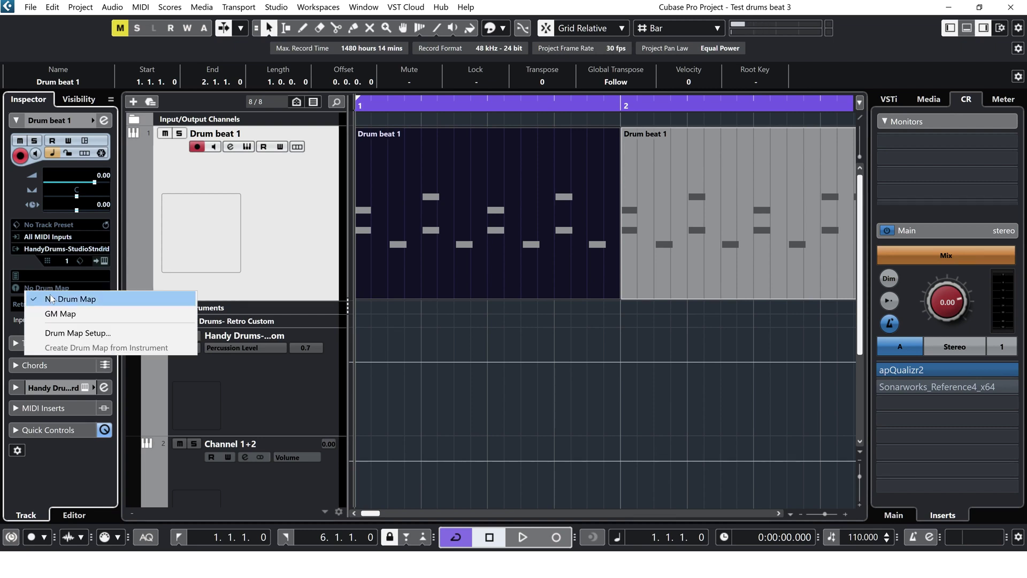
# Load GoranGrooves Standard Drum Map.drm in Drum Map Setup to add Handy Drums Standard Map
pyautogui.click(78, 332)
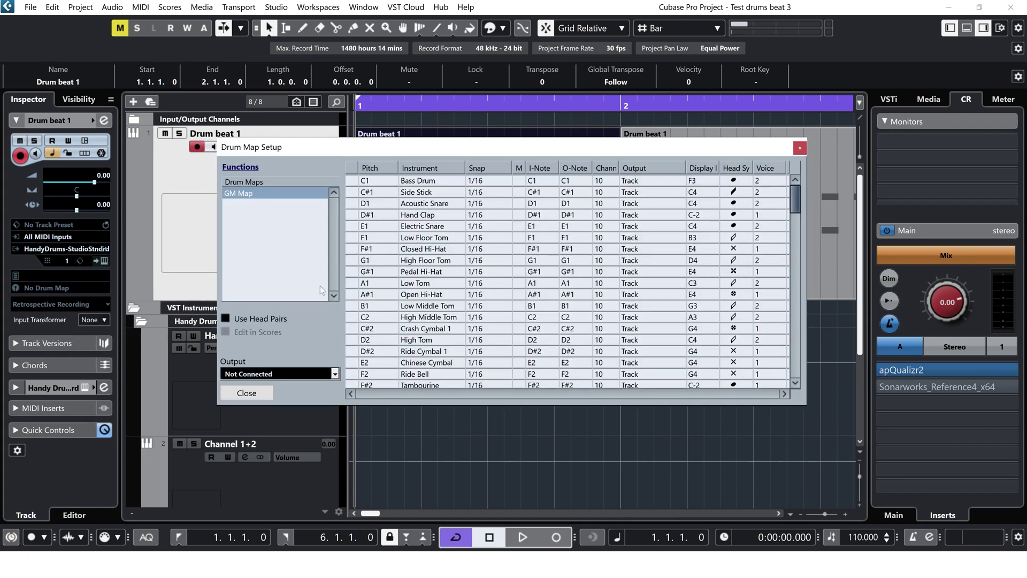
pyautogui.click(242, 167)
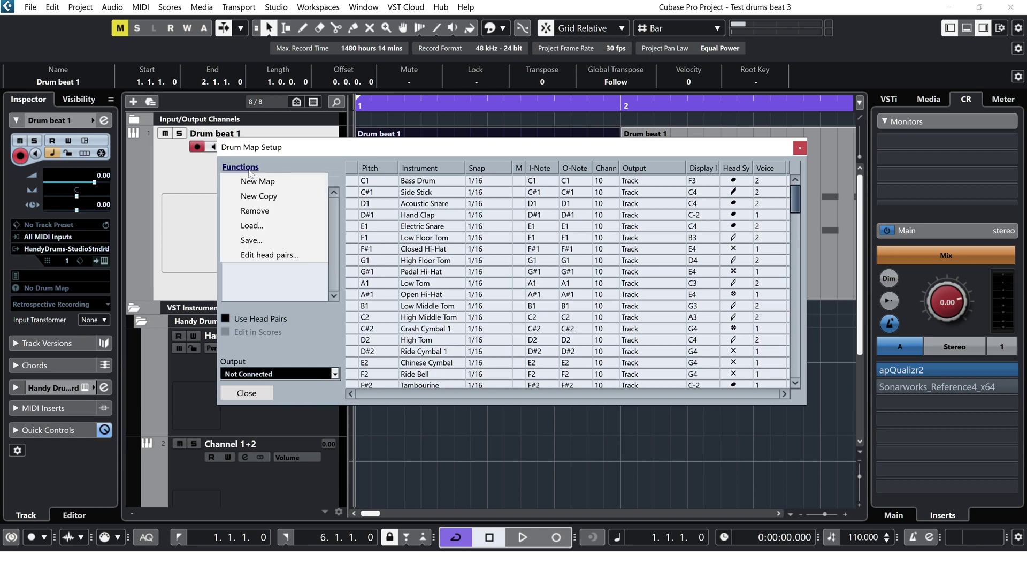
pyautogui.click(252, 226)
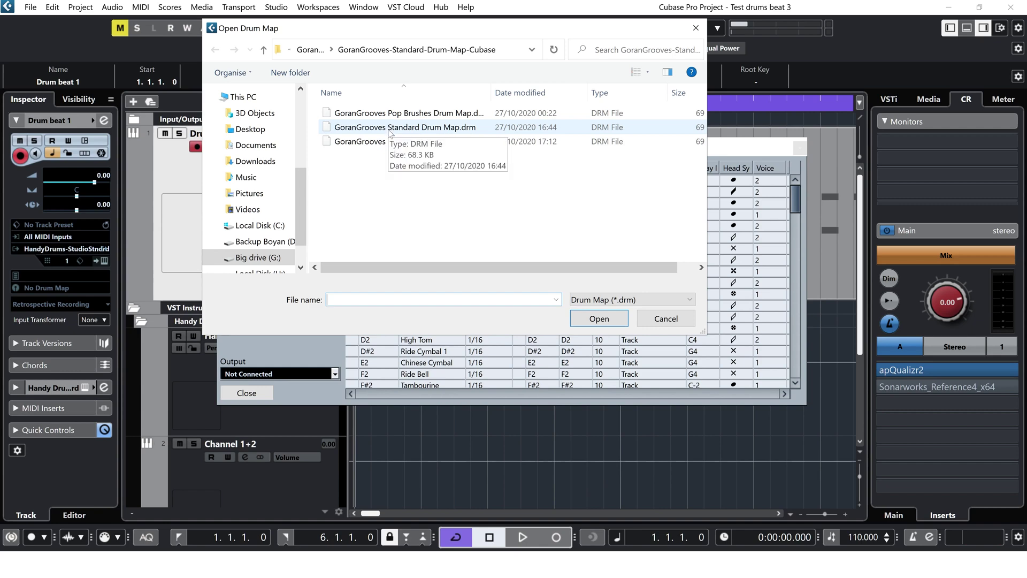
pyautogui.click(389, 130)
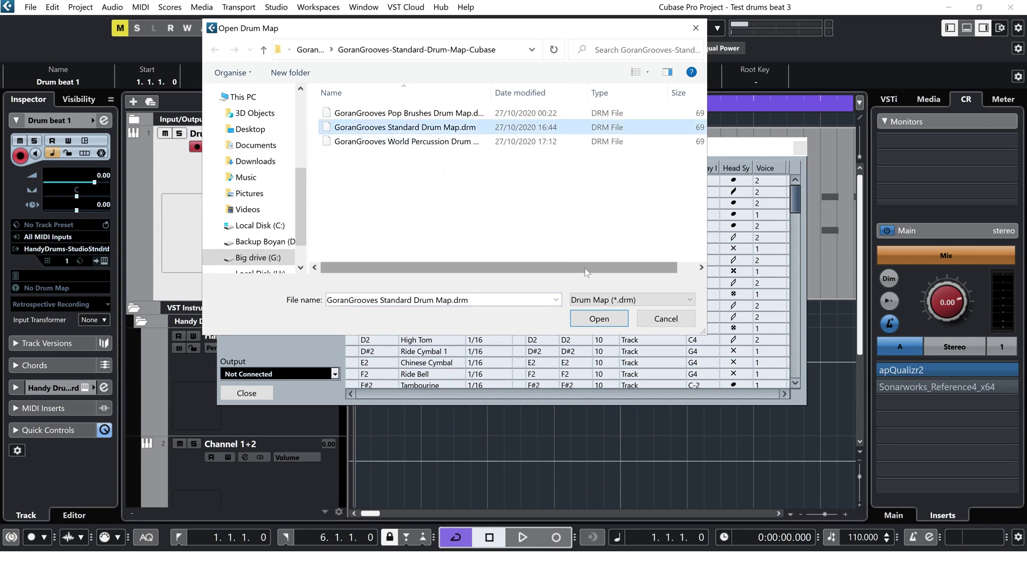
pyautogui.click(598, 319)
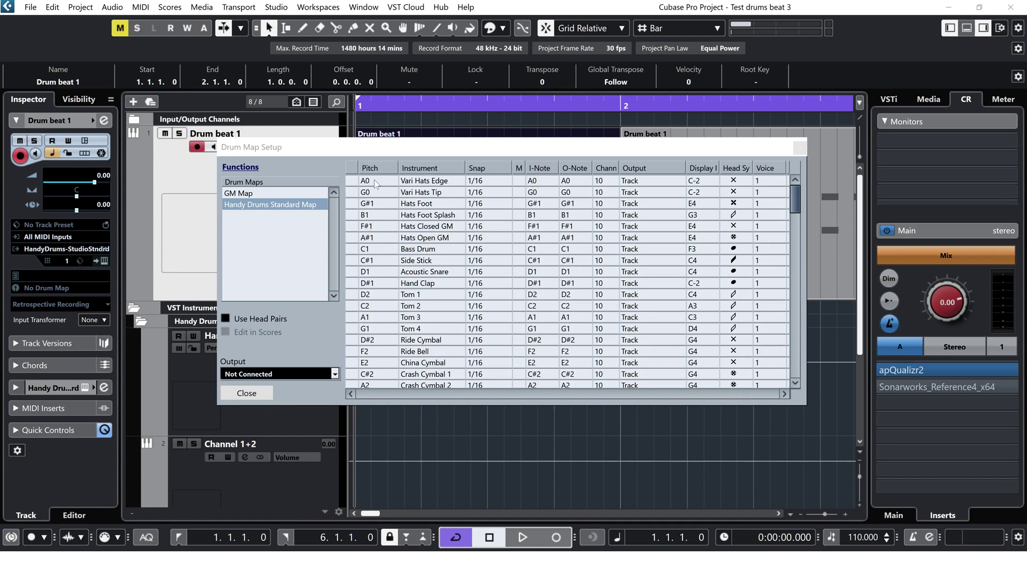
# Assign Handy Drums Standard Map to the Drum beat 1 track
pyautogui.click(799, 148)
pyautogui.click(64, 288)
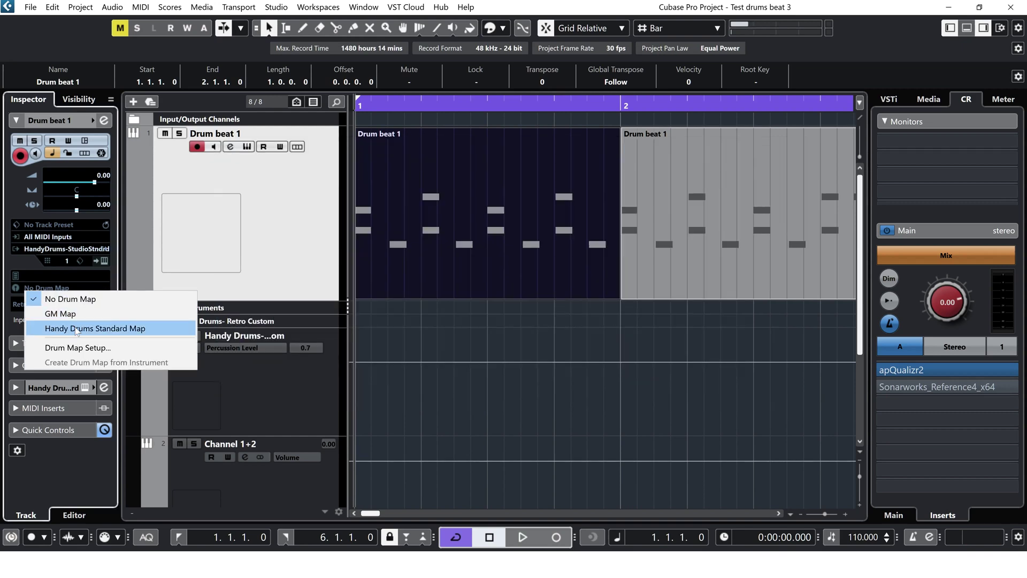
pyautogui.click(76, 329)
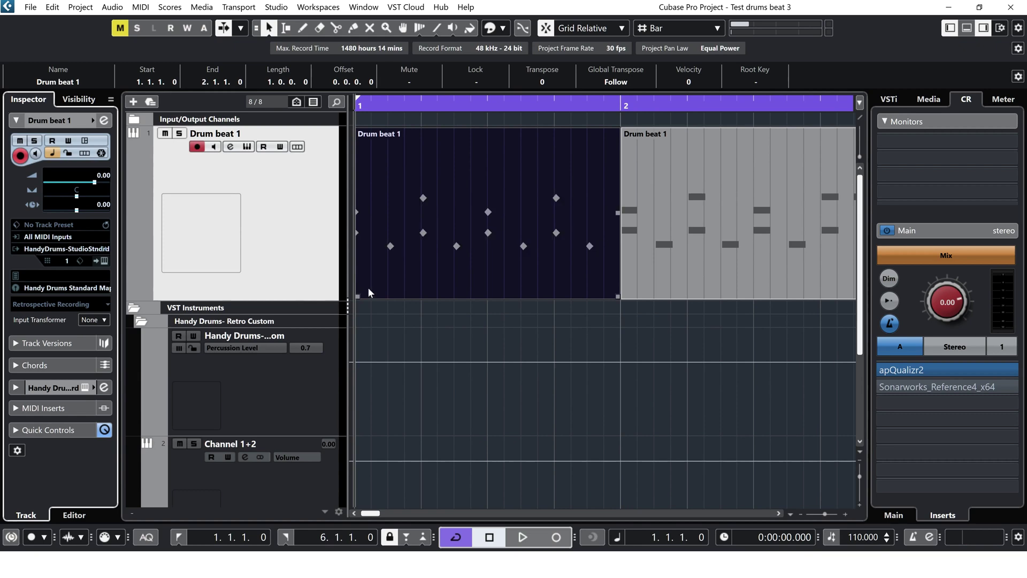
# Inspect the part's Vari Hats Tip, Acoustic Snare and Vari Hats Edge notes in the Drum Editor
pyautogui.doubleClick(450, 255)
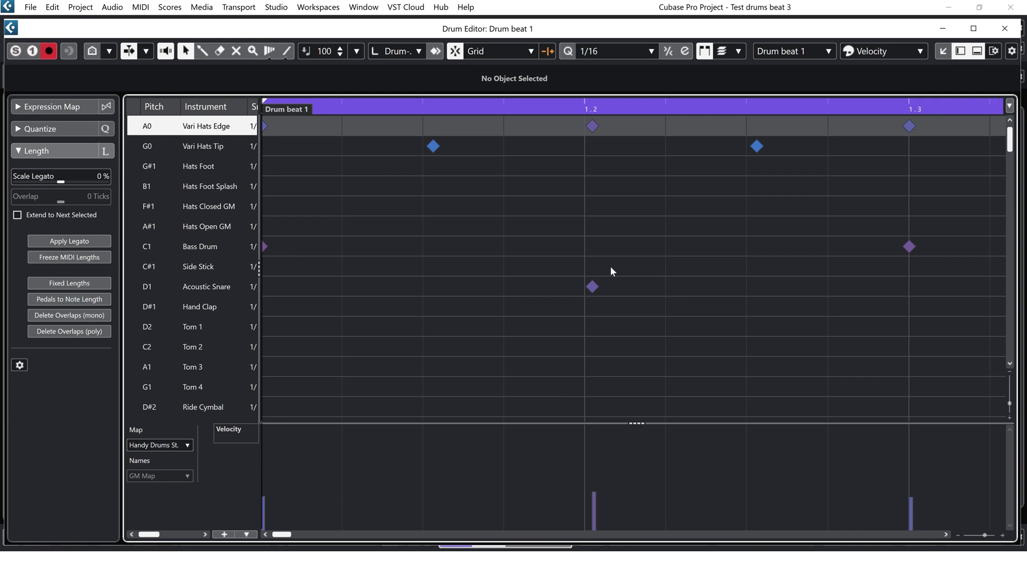
pyautogui.click(437, 147)
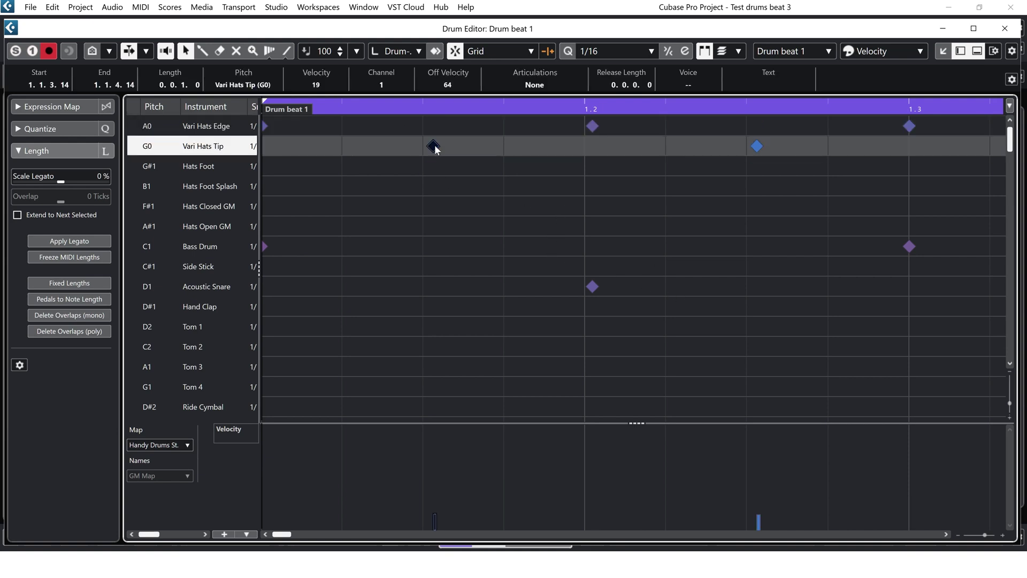
pyautogui.click(592, 288)
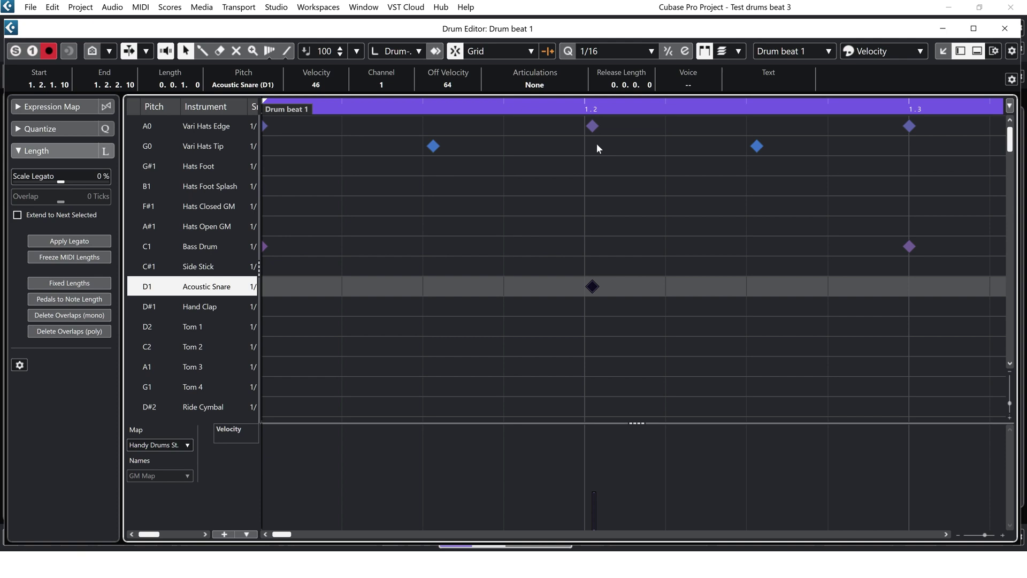
pyautogui.click(592, 127)
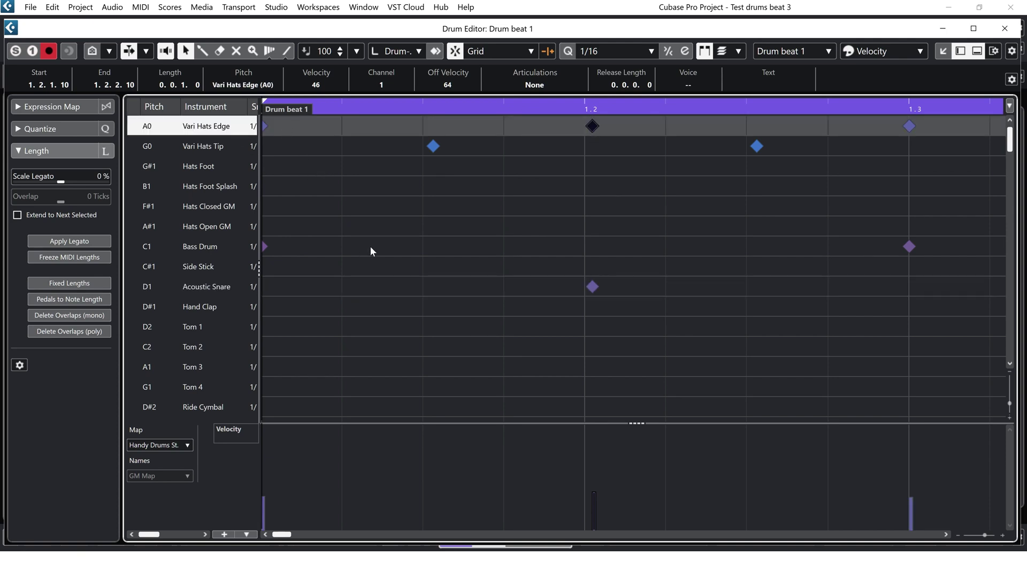
pyautogui.scroll(-10, 375, 254)
pyautogui.scroll(10, 394, 287)
pyautogui.press('Return')
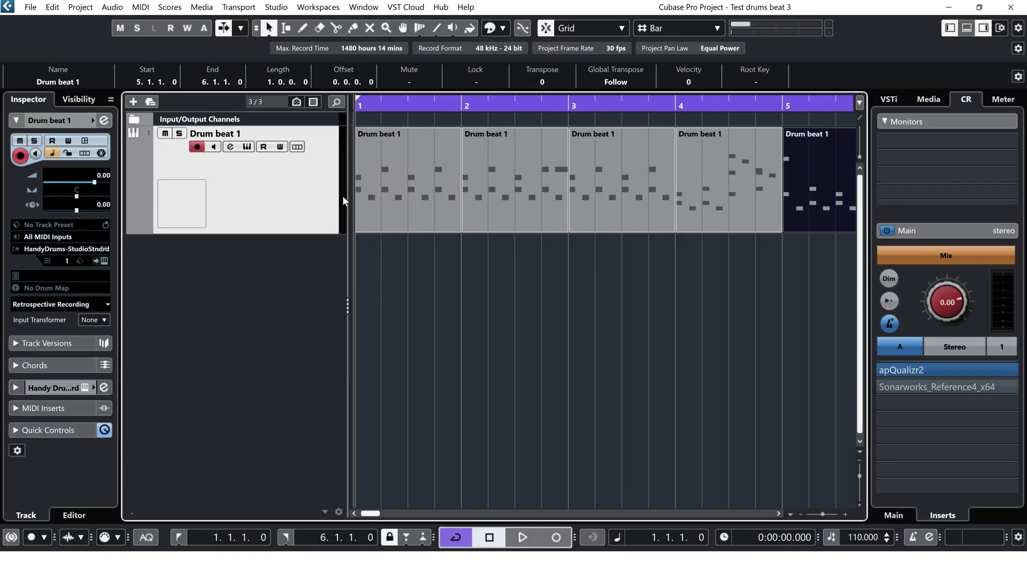
# Zoom out to twelve bars, mute Drum beat 1, and play from bar 1
pyautogui.press('g')
pyautogui.press('g')
pyautogui.press('g')
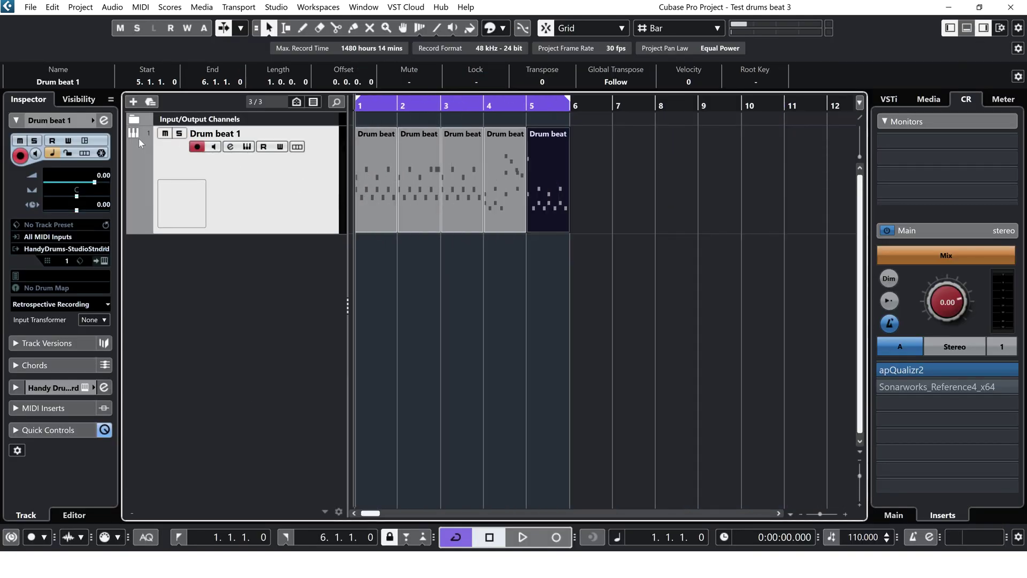
pyautogui.click(165, 134)
pyautogui.press('space')
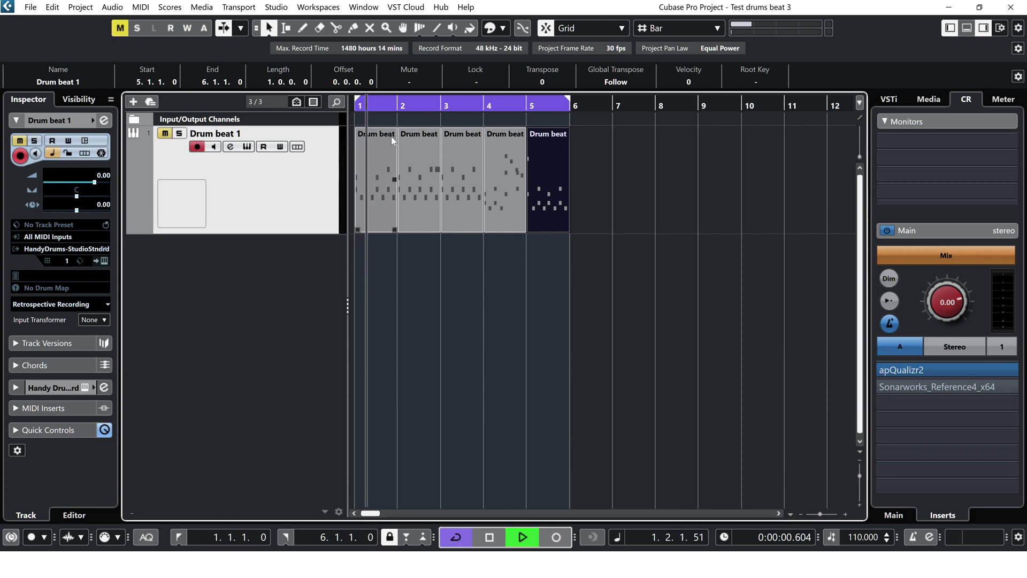
# Add Handy Drums- Retro Custom to the VST Instruments rack without creating a MIDI track
pyautogui.click(278, 7)
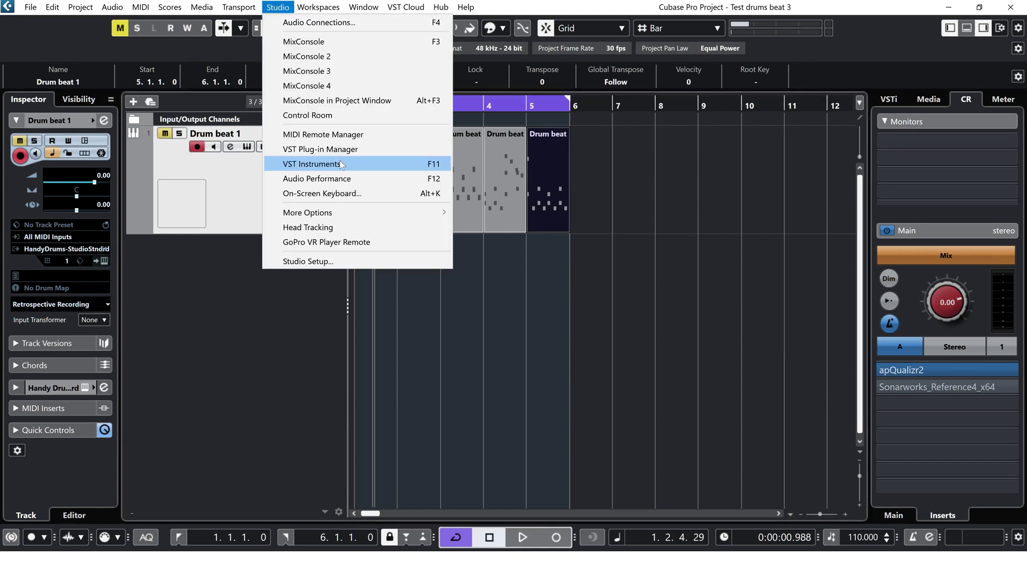
pyautogui.click(339, 161)
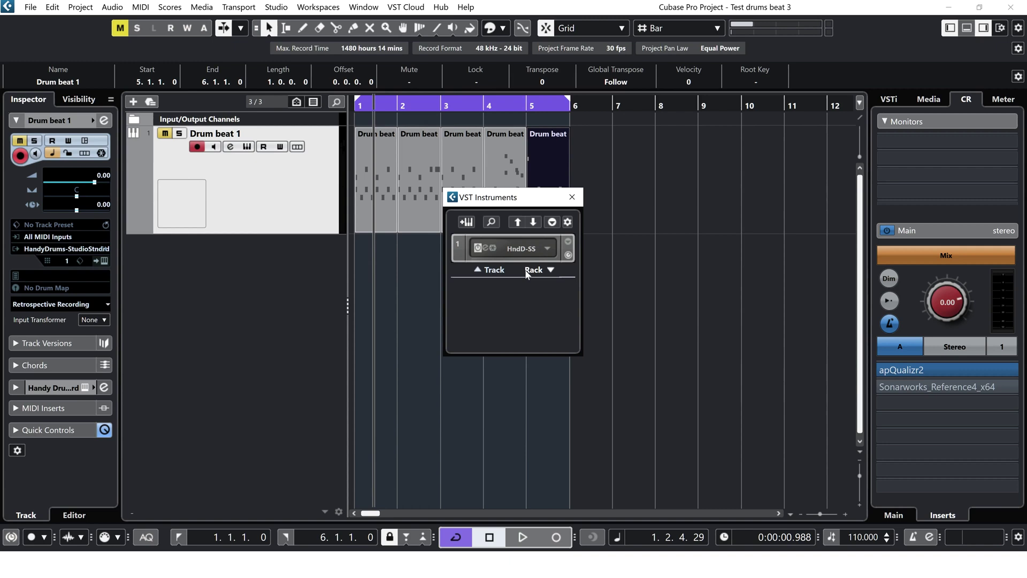
pyautogui.click(534, 272)
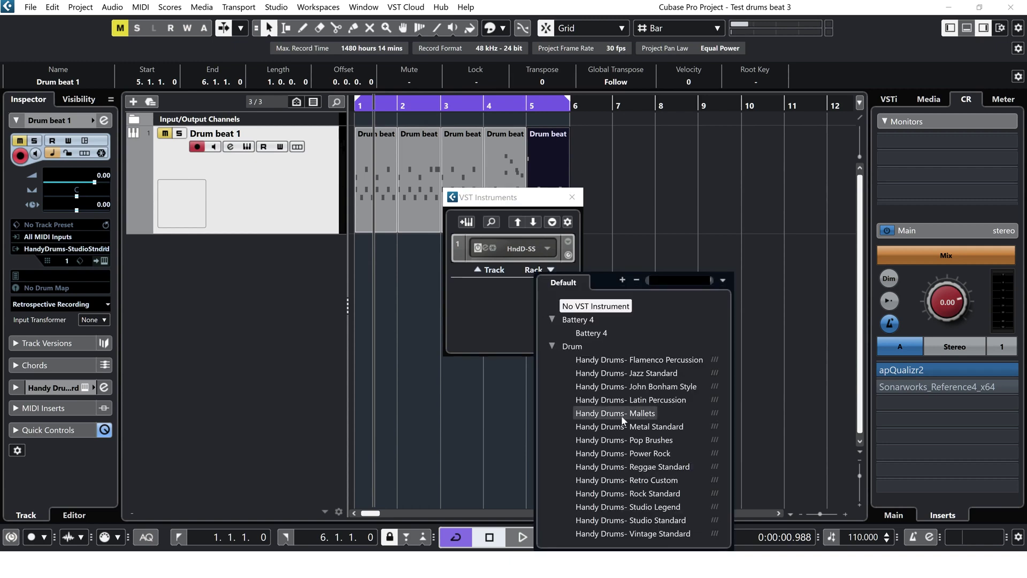
pyautogui.scroll(-3, 644, 474)
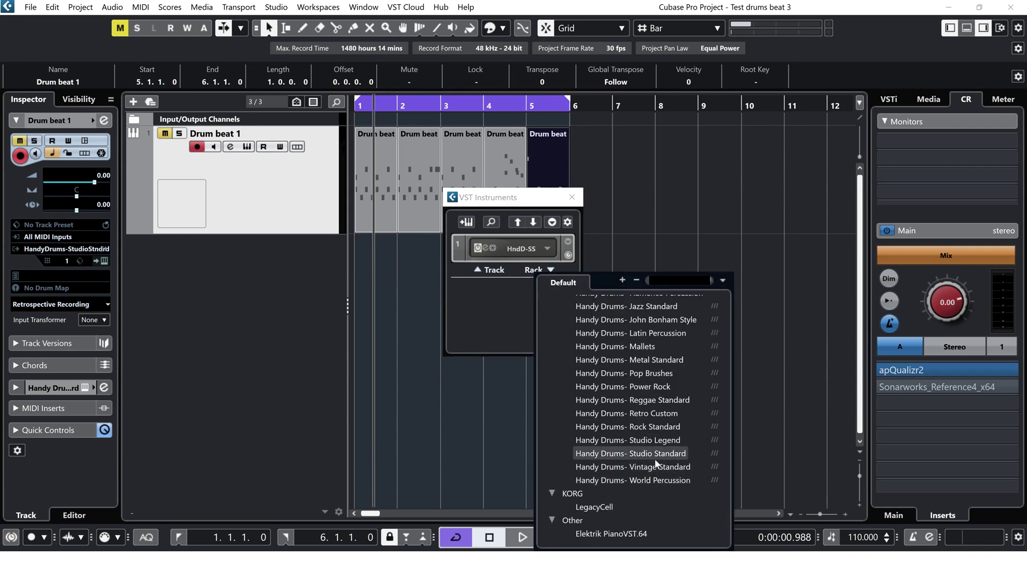
pyautogui.click(649, 414)
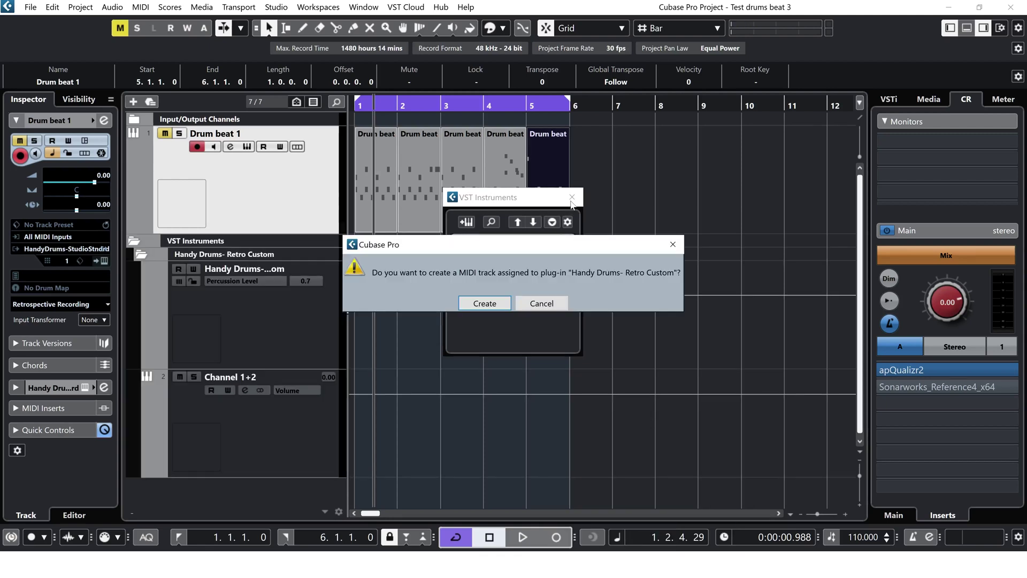
pyautogui.click(534, 307)
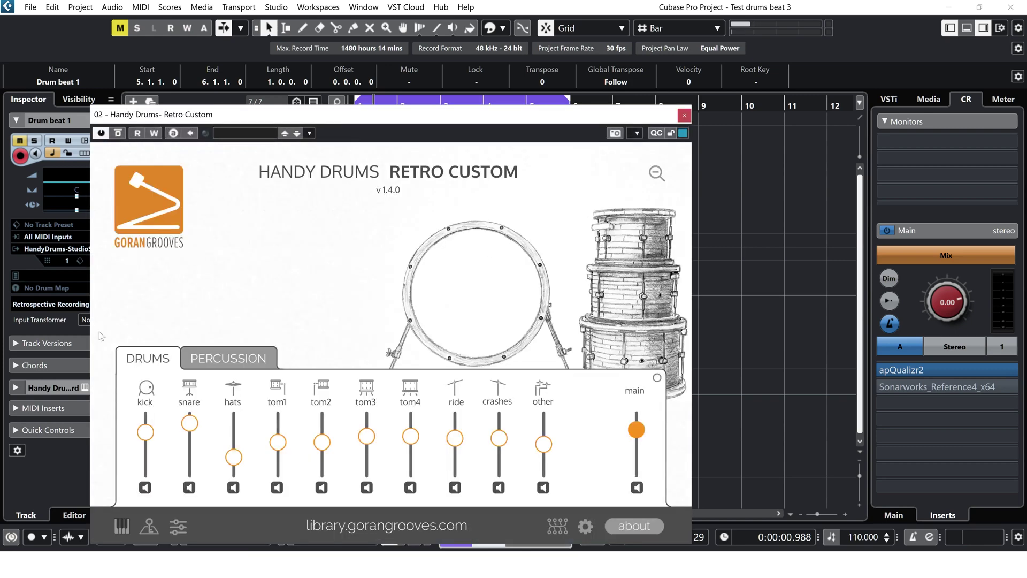
# Audition the Retro Custom kick, snare, hi-hat and tom1 sounds, then close the instrument windows
pyautogui.click(150, 387)
pyautogui.click(189, 387)
pyautogui.click(234, 388)
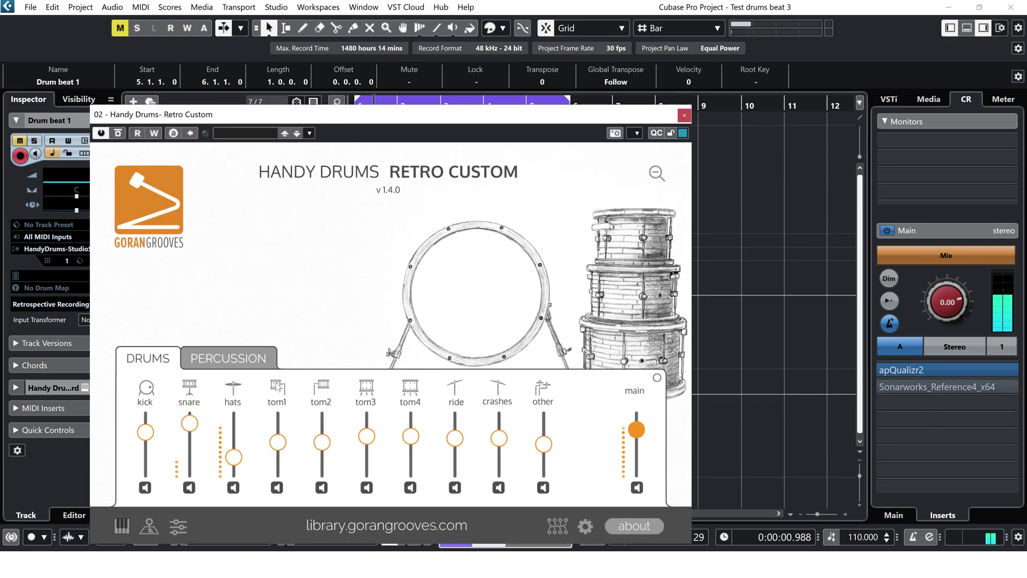
pyautogui.click(277, 386)
pyautogui.click(684, 115)
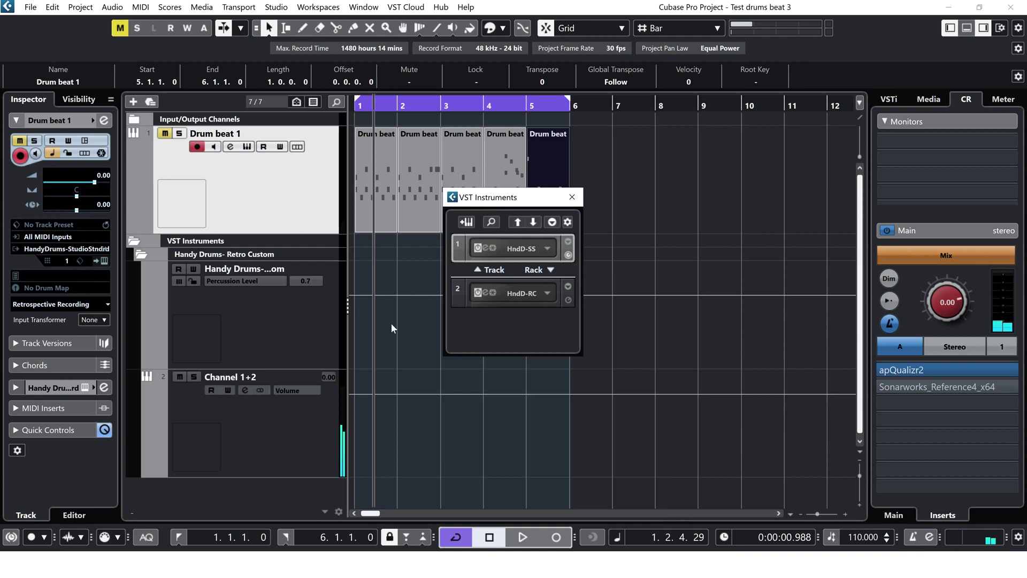
pyautogui.click(572, 199)
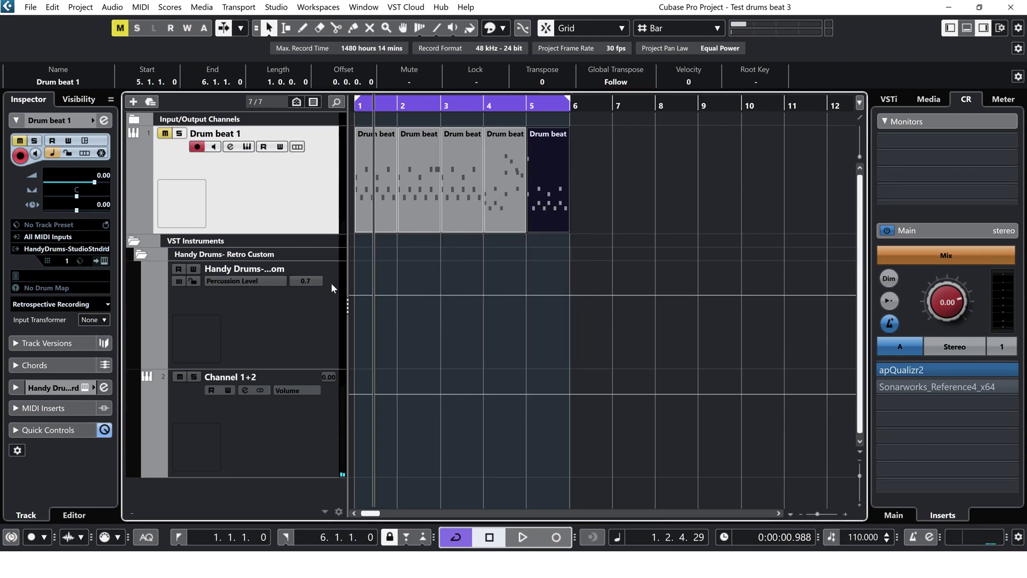
# Play and stop the project, then select the Retro Custom track and check its instrument window
pyautogui.press('space')
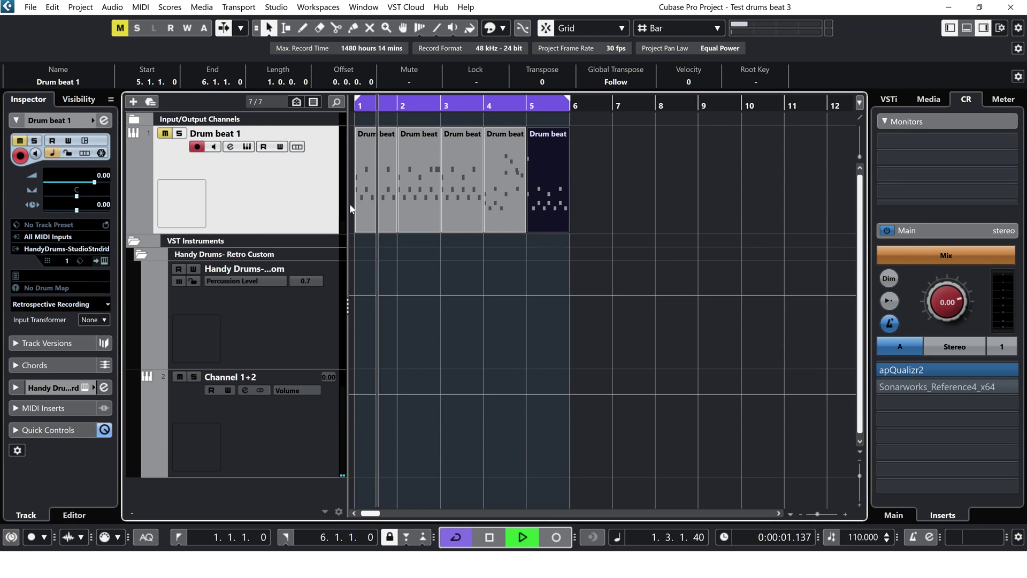
pyautogui.press('space')
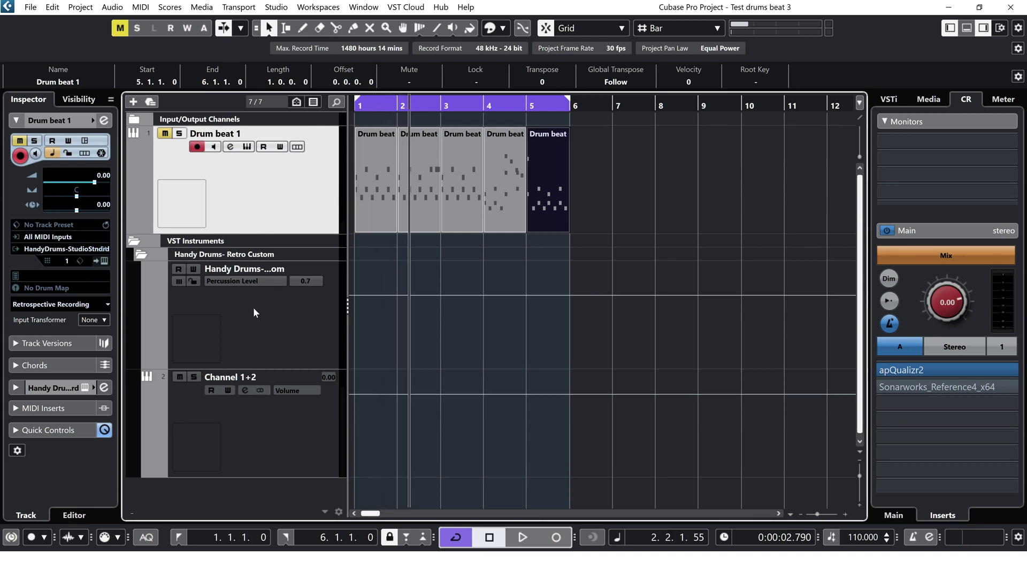
pyautogui.click(252, 308)
pyautogui.click(100, 139)
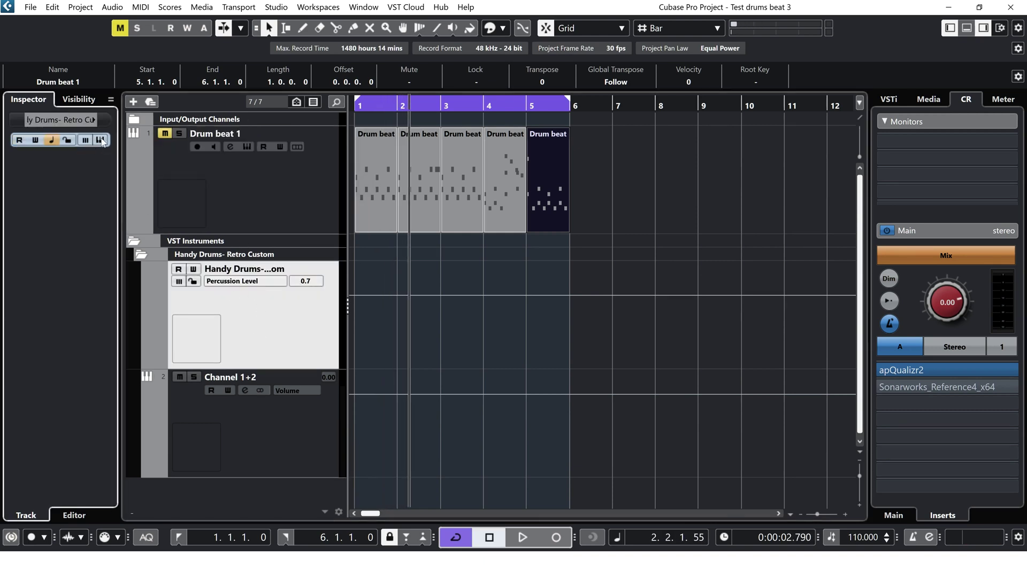
pyautogui.click(685, 110)
# Return the cursor to the project start and add a MIDI track named 'Drum beat retro'
pyautogui.press('b')
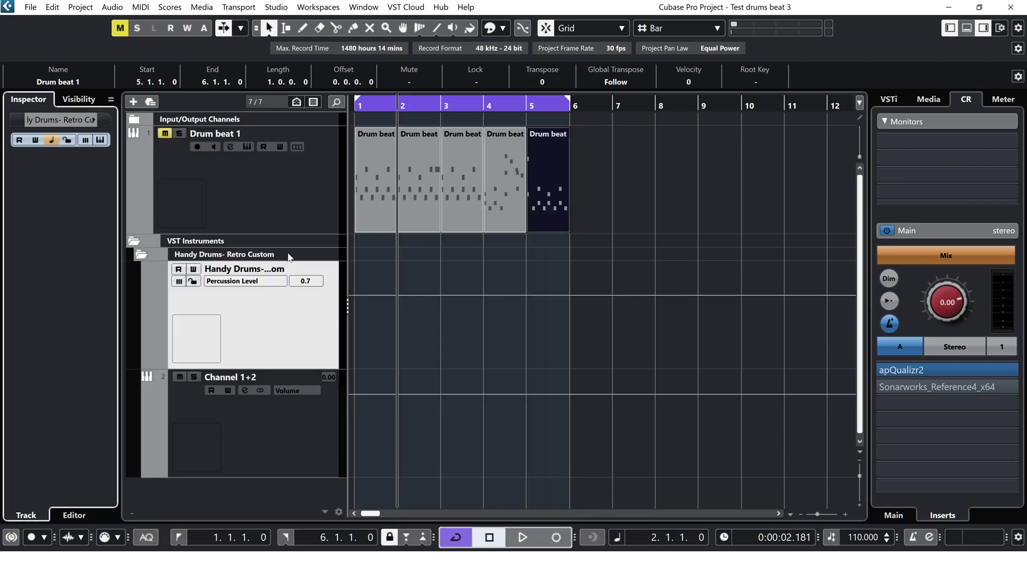
pyautogui.press('b')
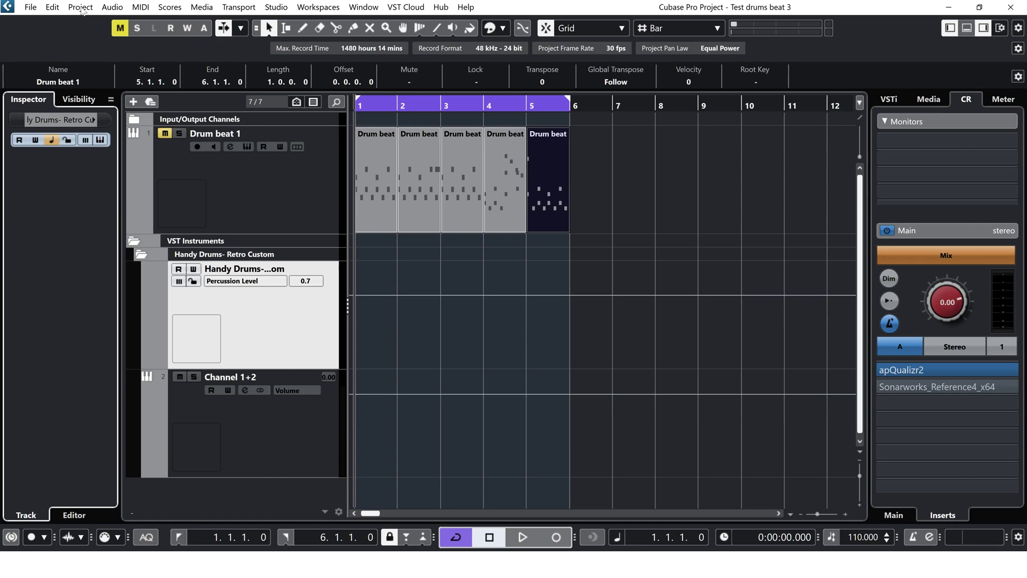
pyautogui.click(111, 7)
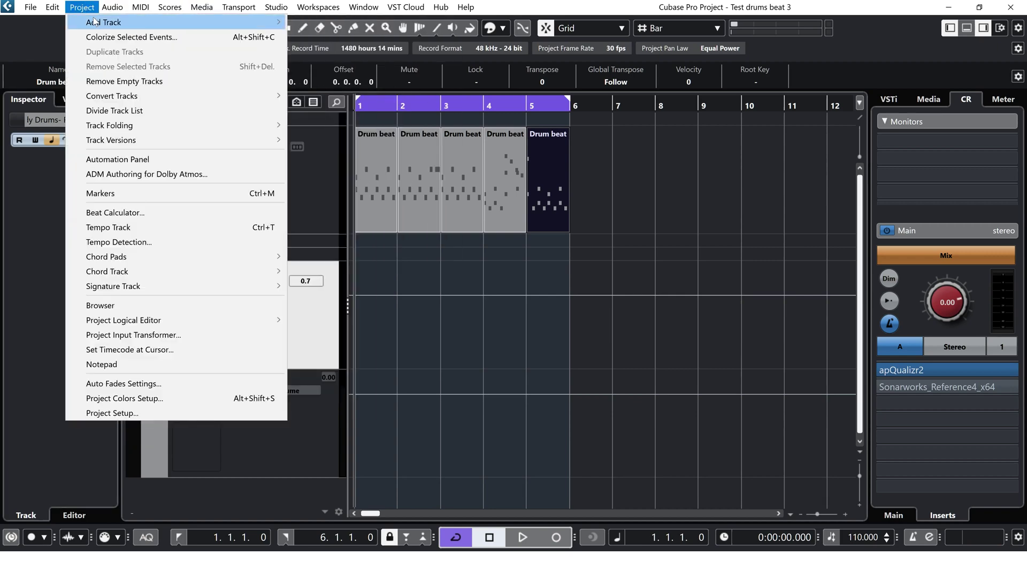
pyautogui.moveTo(98, 23)
pyautogui.click(305, 51)
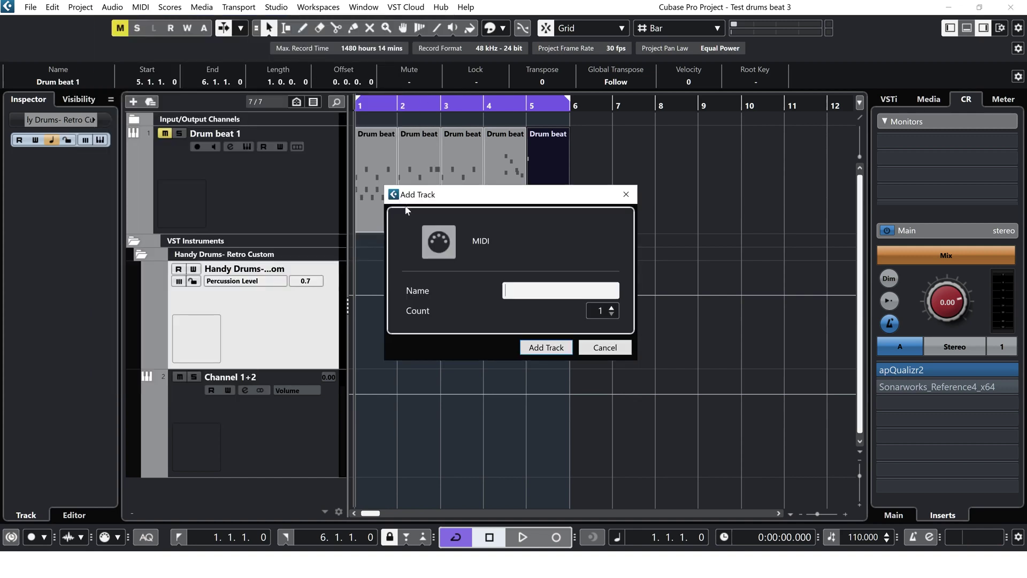
pyautogui.write('Drum beat retro')
pyautogui.press('Return')
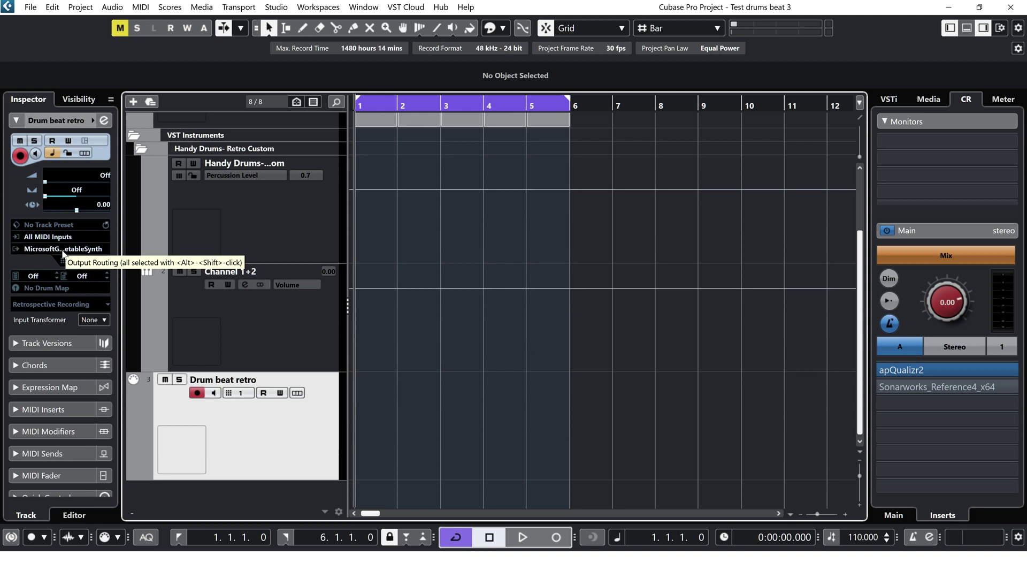
# Switch snapping to Grid Relative and copy the drum parts onto the Drum beat retro track
pyautogui.scroll(4, 483, 225)
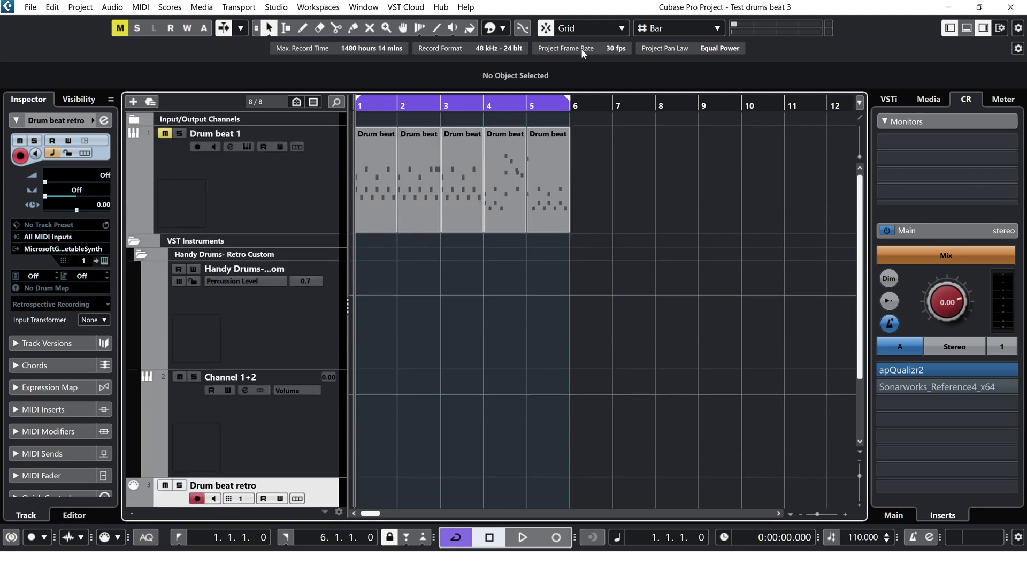
pyautogui.click(583, 28)
pyautogui.click(585, 58)
pyautogui.moveTo(640, 170); pyautogui.dragTo(380, 410)
# Move Drum beat retro directly below Drum beat 1 and play the groove
pyautogui.scroll(-3, 376, 160)
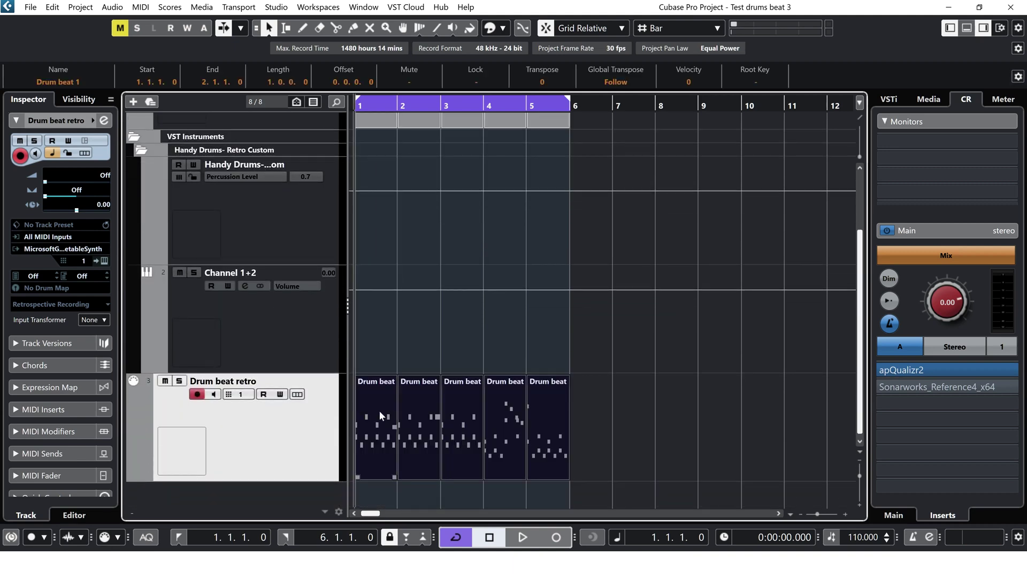
pyautogui.scroll(3, 294, 446)
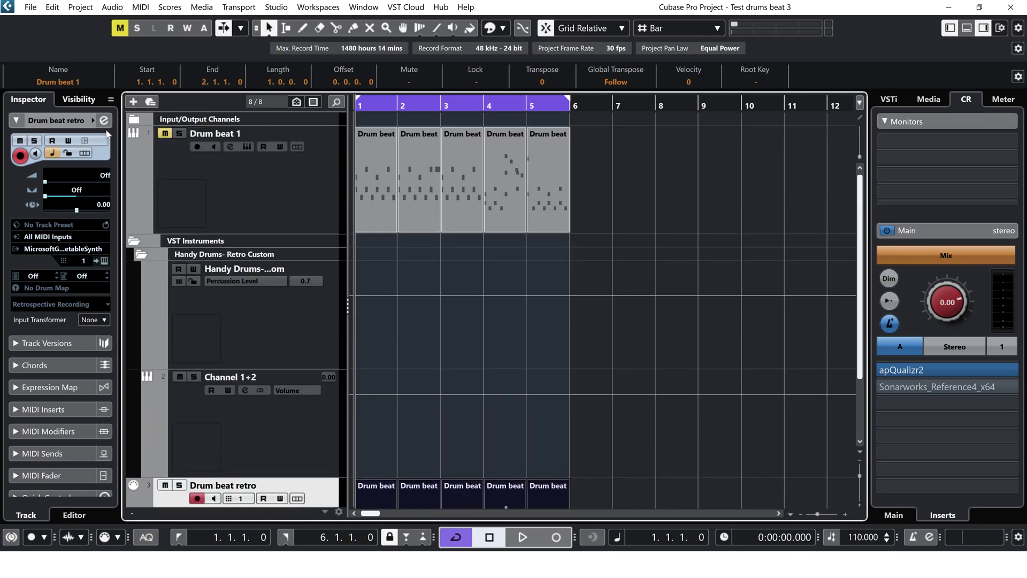
pyautogui.moveTo(321, 484); pyautogui.dragTo(305, 242)
pyautogui.press('space')
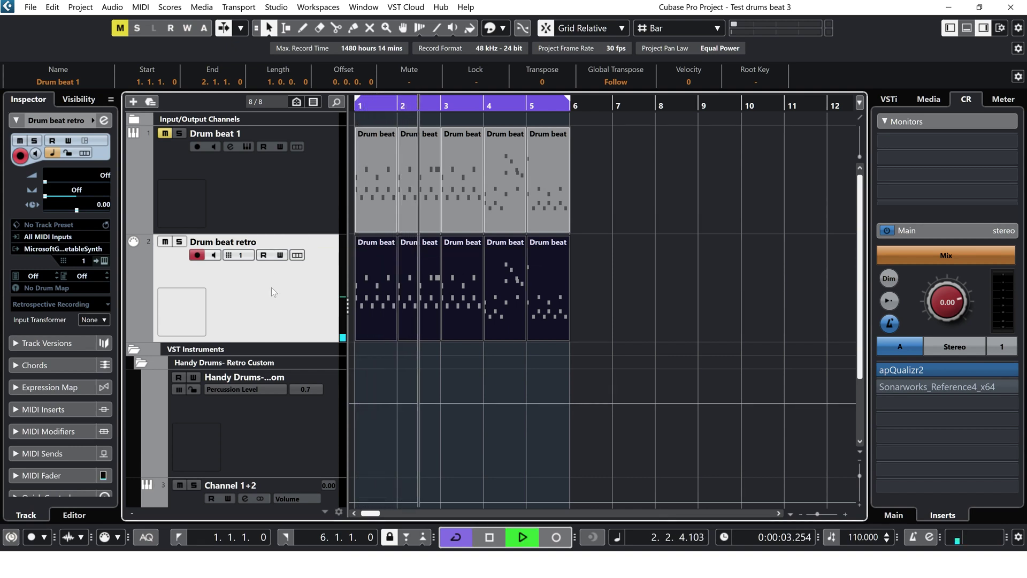
pyautogui.press('space')
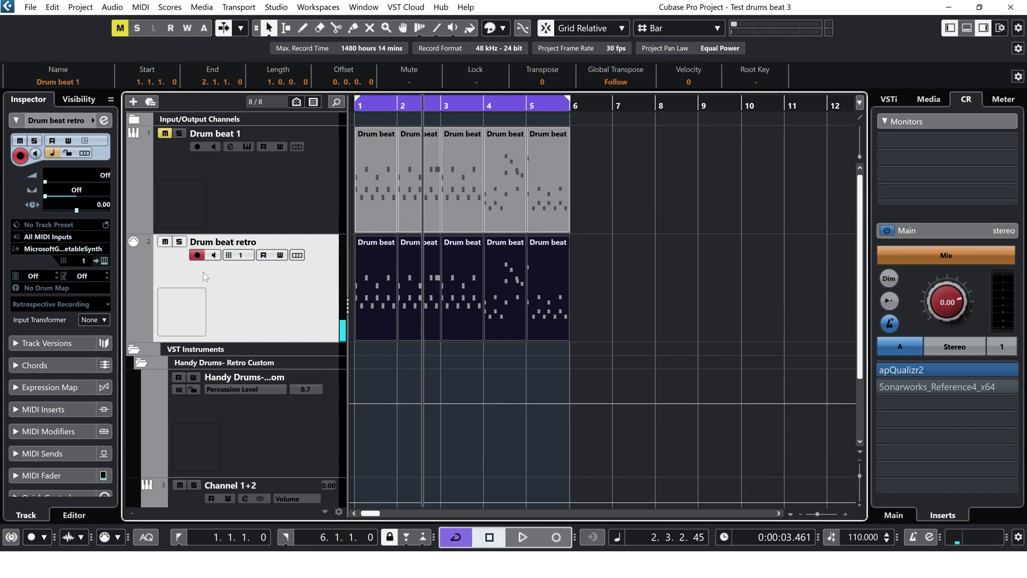
# Route Drum beat retro's MIDI output to Handy Drums- Retro Custom and play the groove
pyautogui.click(48, 249)
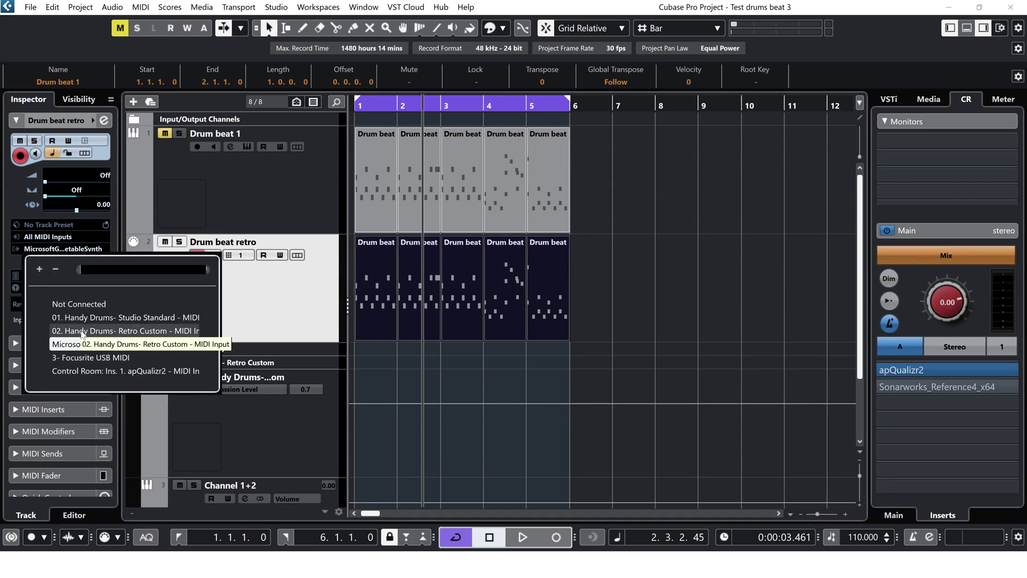
pyautogui.click(142, 332)
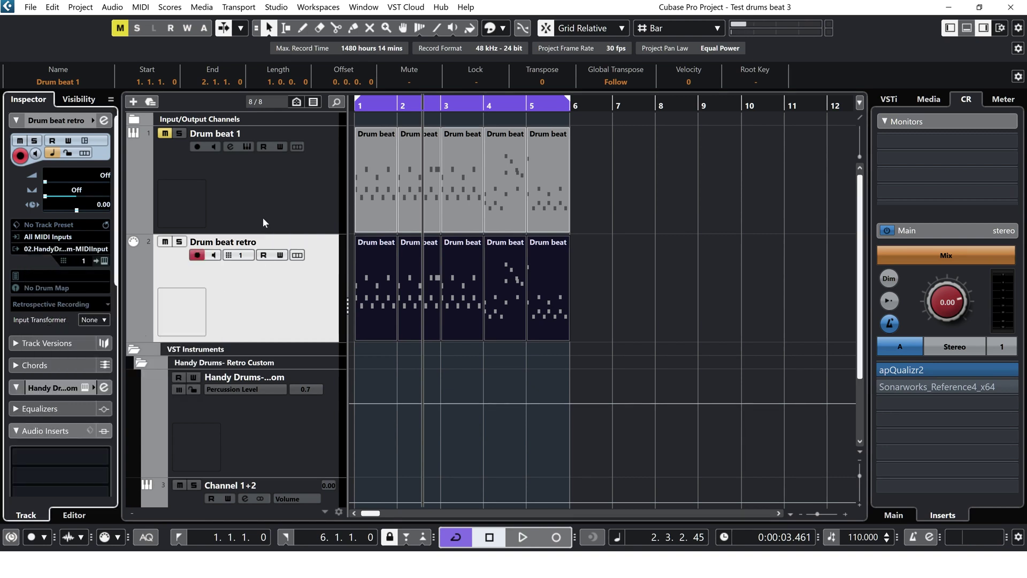
pyautogui.press('space')
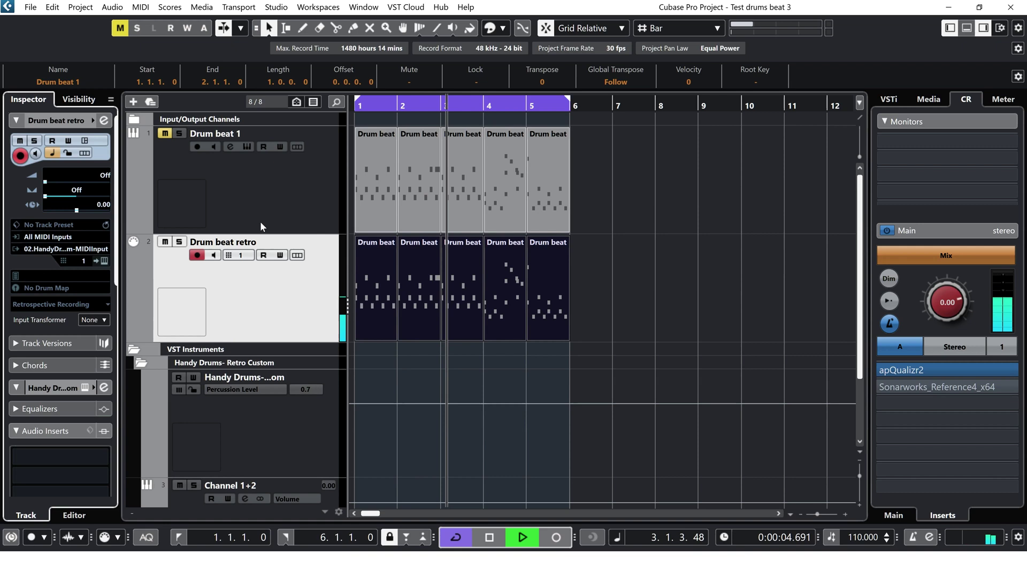
pyautogui.press('space')
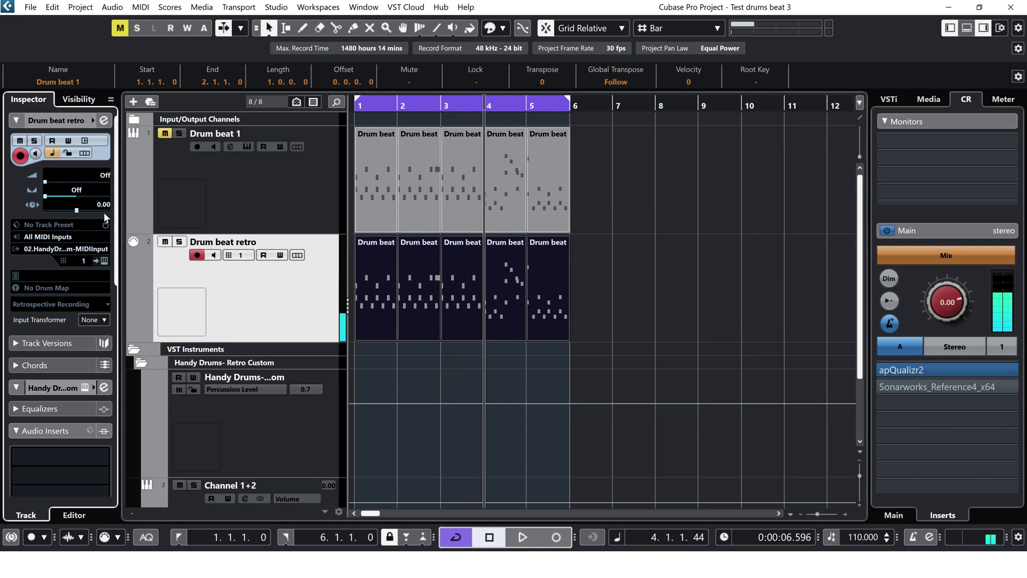
# Set the track's output to Not Connected and play the groove to compare
pyautogui.click(71, 247)
pyautogui.click(62, 297)
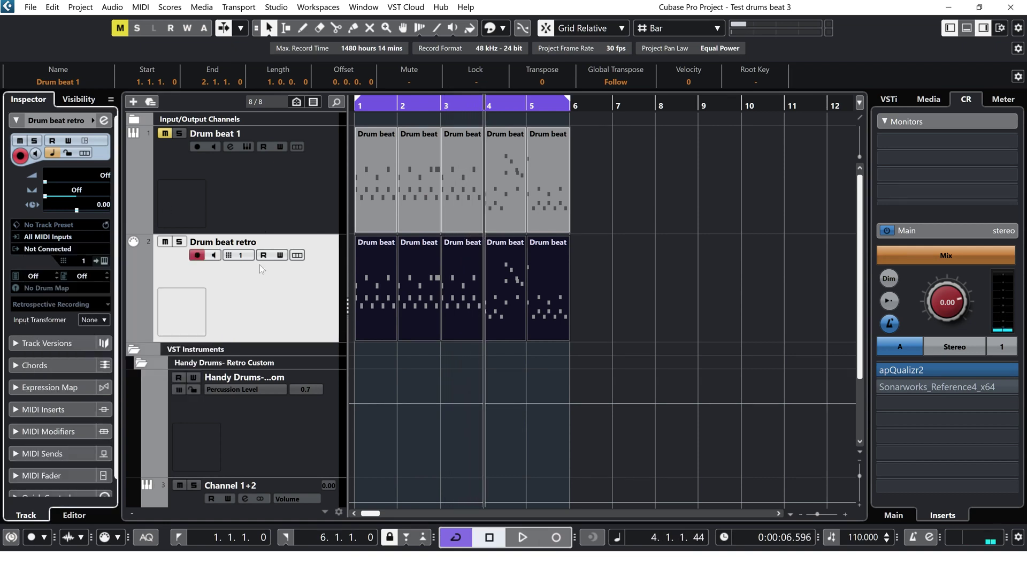
pyautogui.press('space')
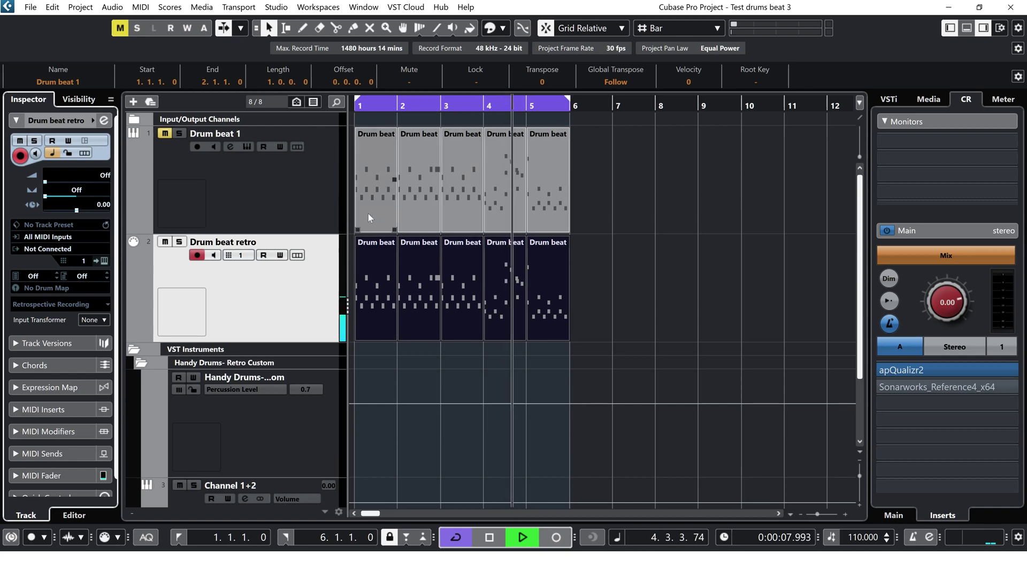
pyautogui.press('space')
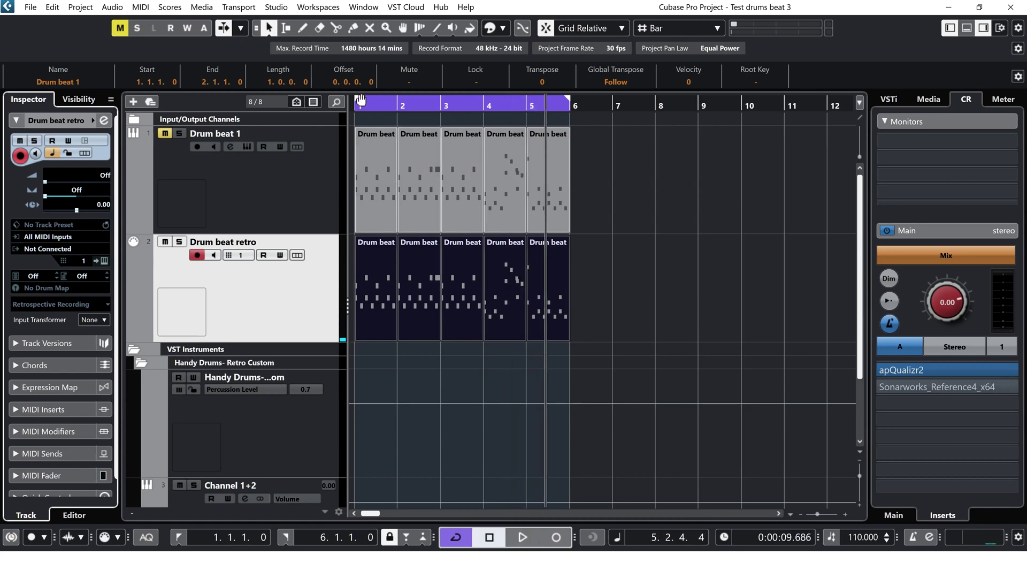
# Play from the project start, then route the track back to Handy Drums- Retro Custom
pyautogui.press('KP_Subtract')
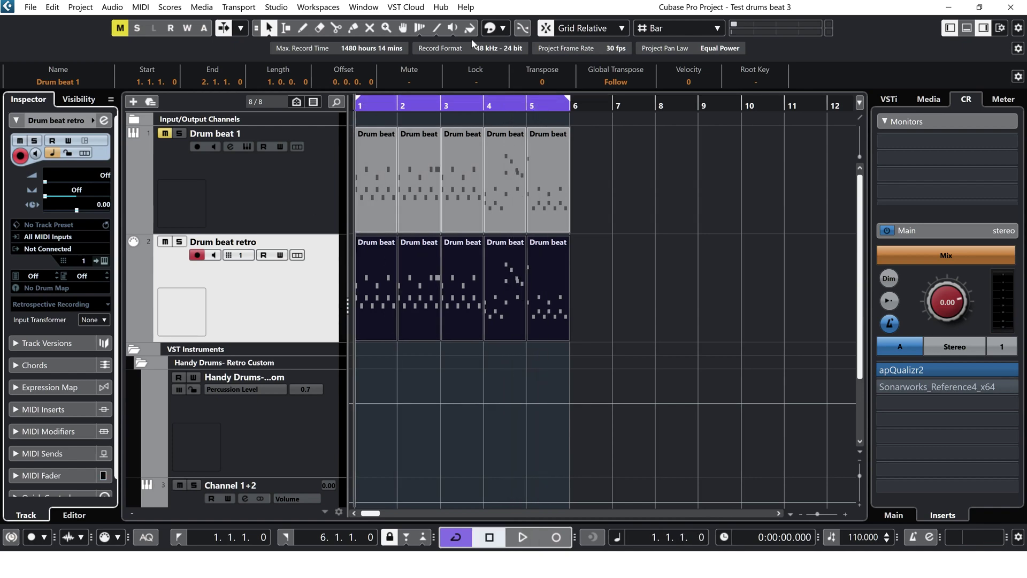
pyautogui.press('space')
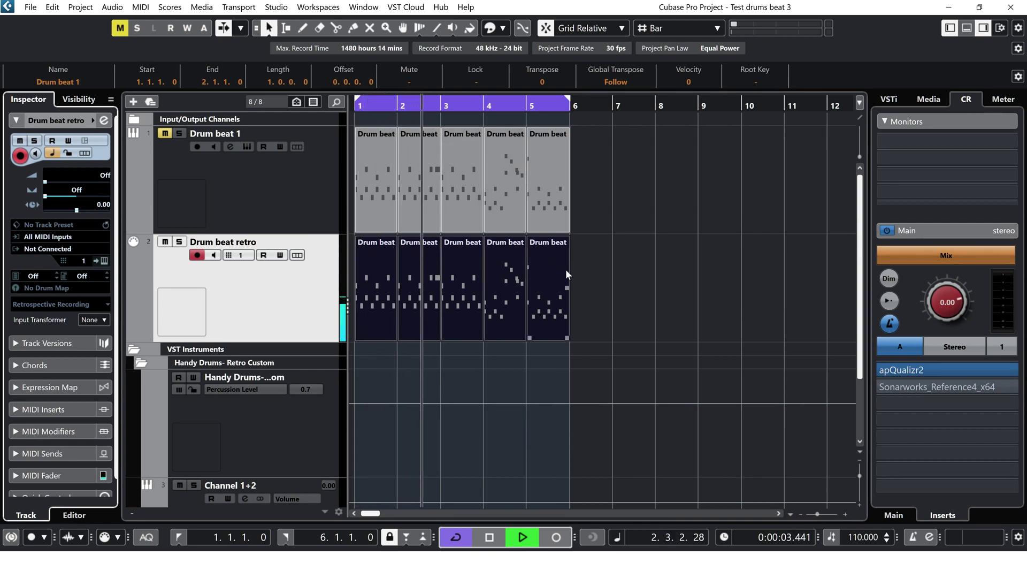
pyautogui.press('space')
pyautogui.click(56, 250)
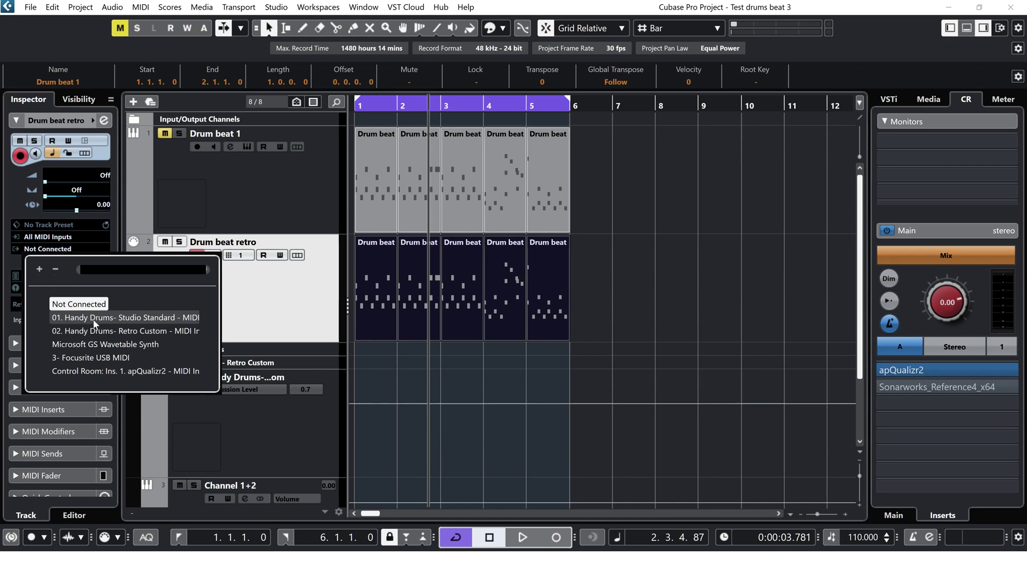
pyautogui.click(75, 331)
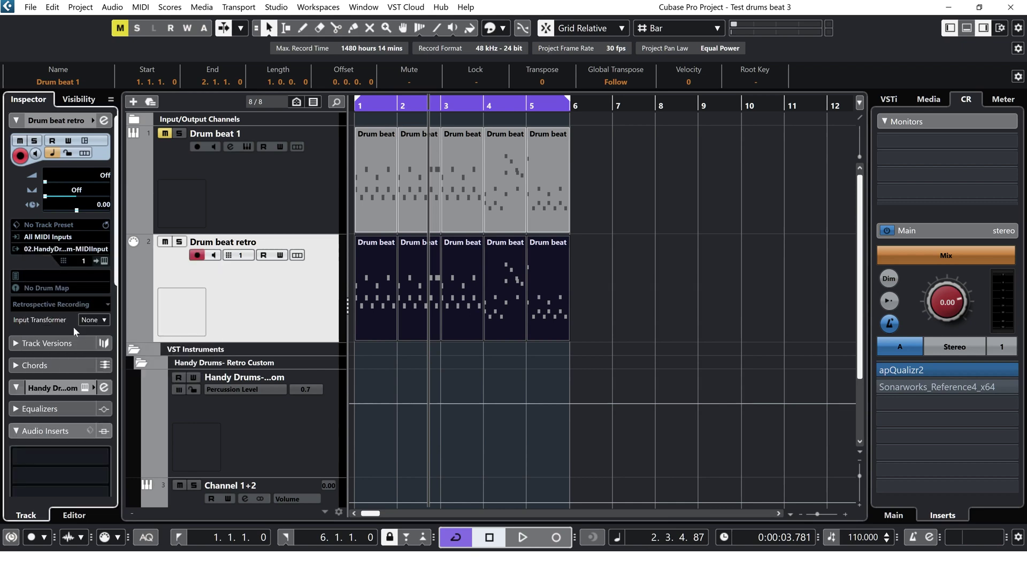
# Zoom in on the five bars and play the groove from the project start
pyautogui.press('h')
pyautogui.press('h')
pyautogui.press('h')
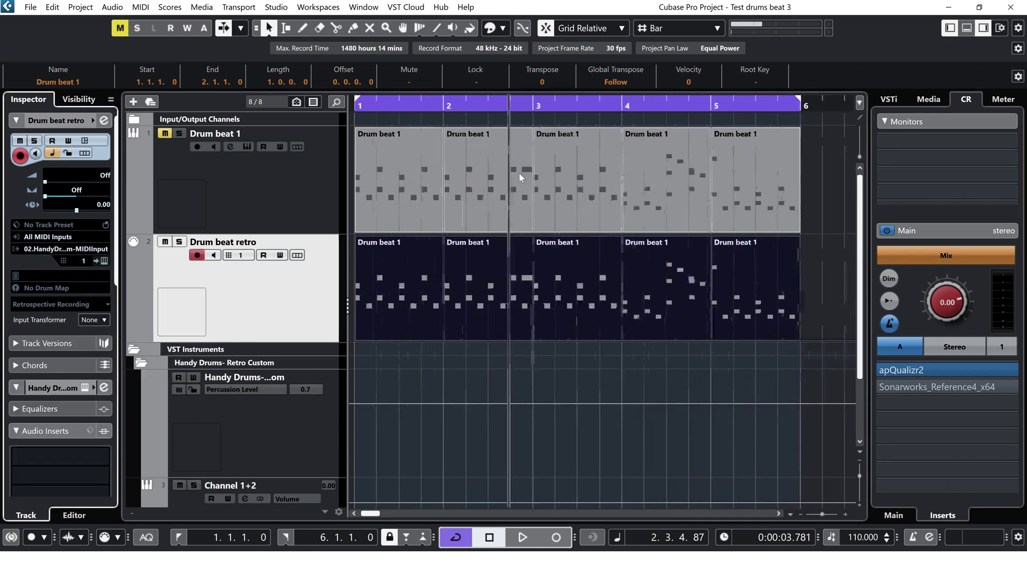
pyautogui.press('b')
pyautogui.press('Home')
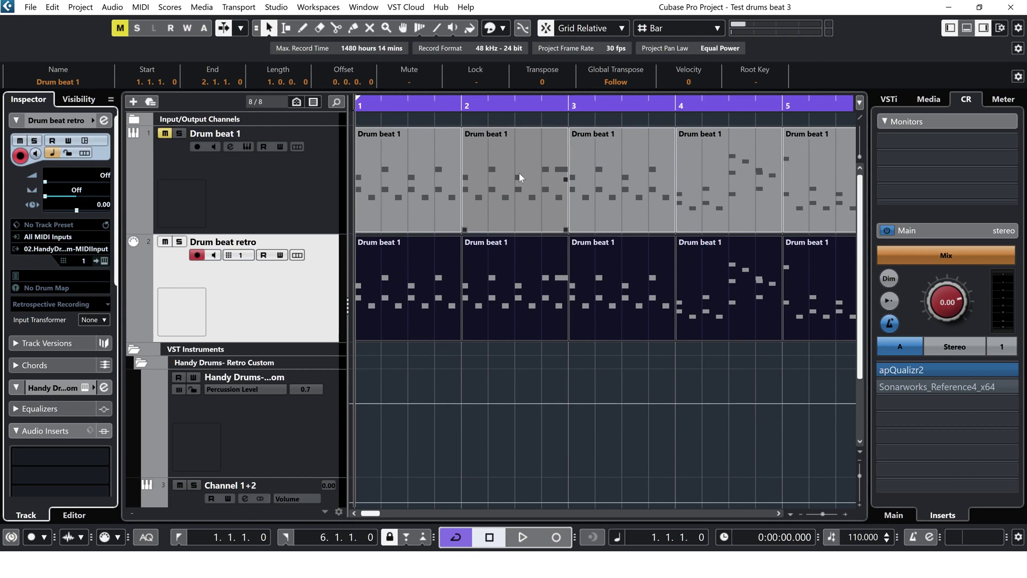
pyautogui.press('space')
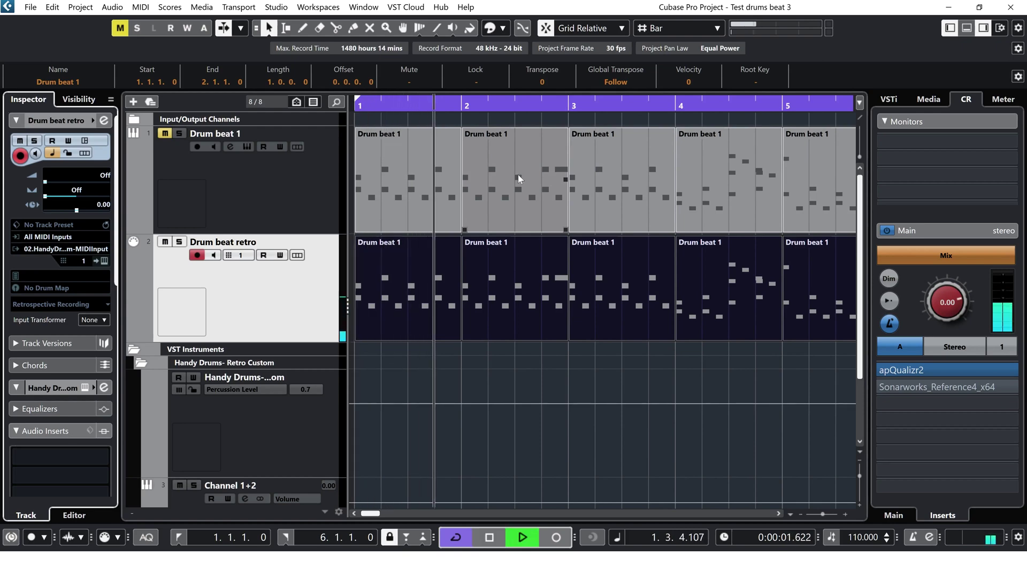
pyautogui.press('g')
pyautogui.press('g')
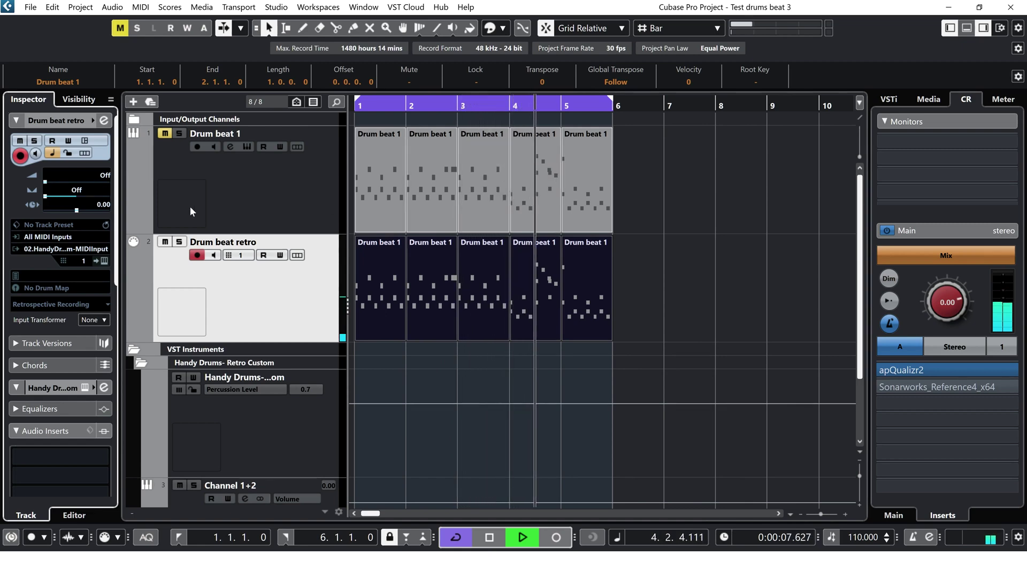
pyautogui.press('space')
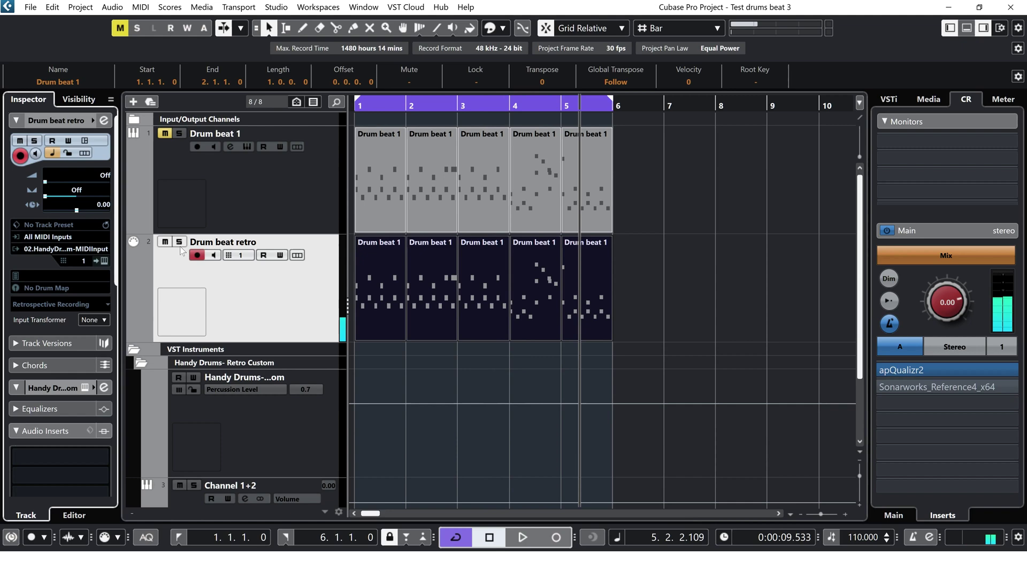
# Mute Drum beat retro and play Drum beat 1 again from the beginning
pyautogui.click(165, 242)
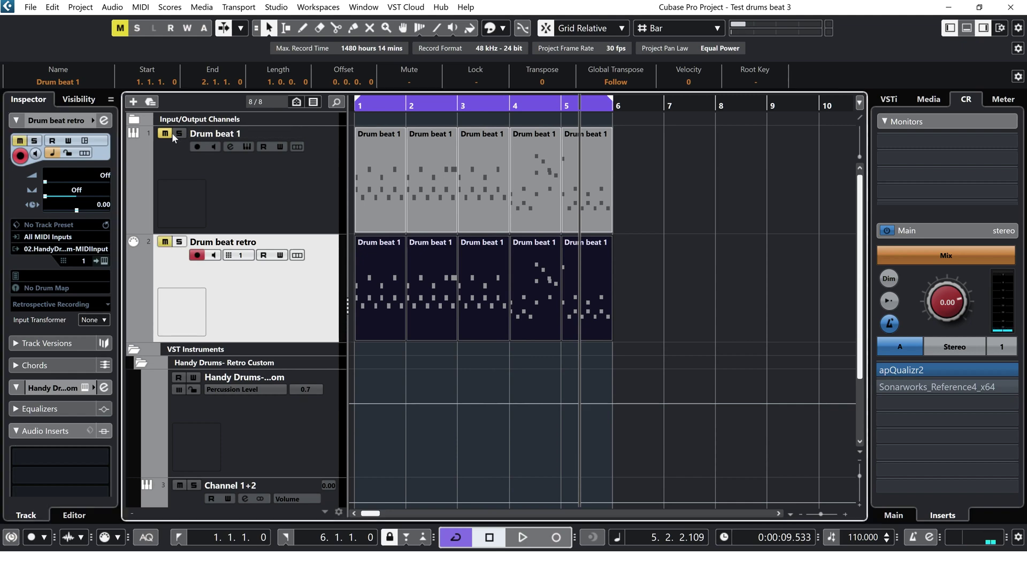
pyautogui.press('KP_0')
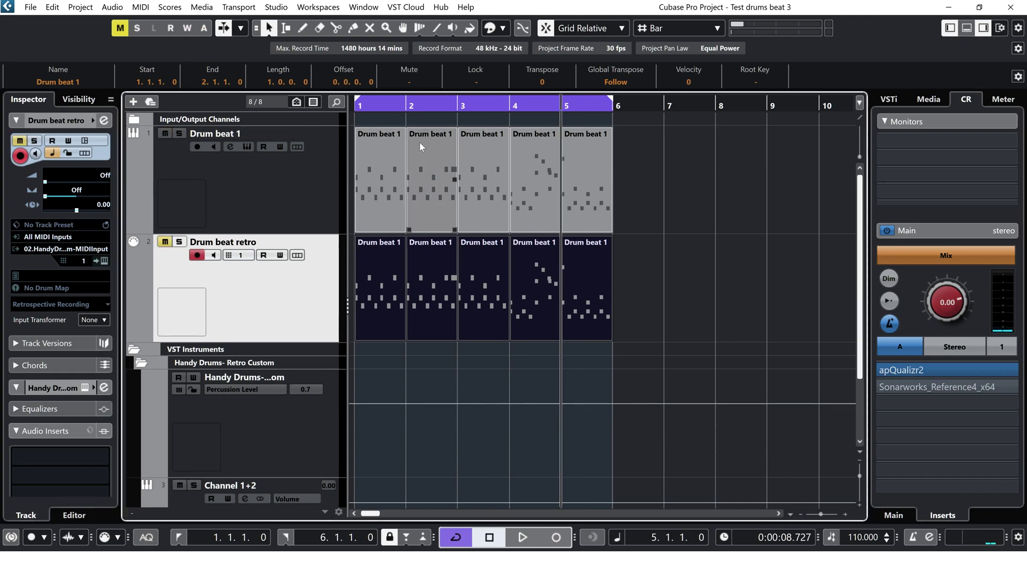
pyautogui.press('KP_Subtract')
pyautogui.press('space')
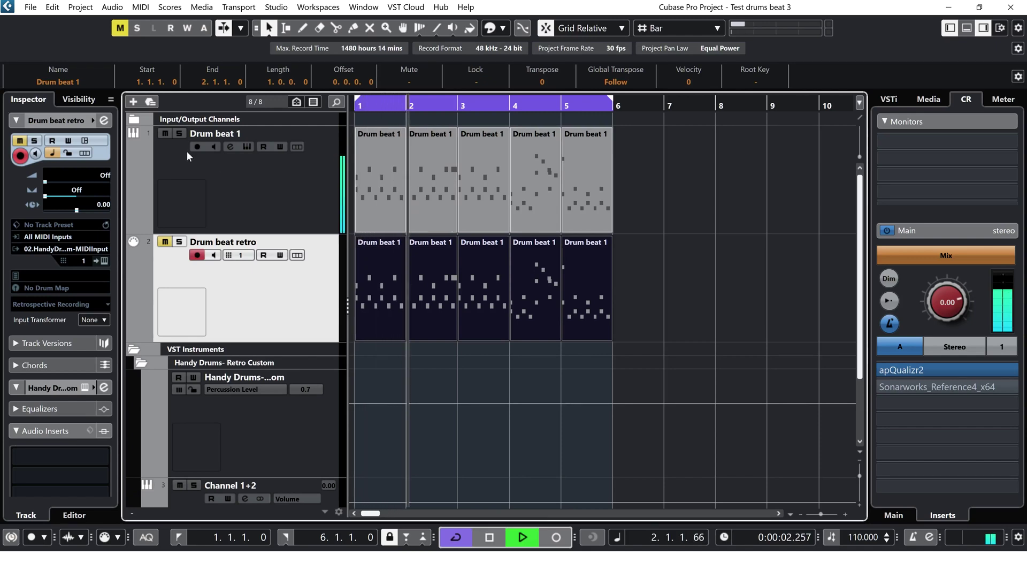
pyautogui.click(180, 134)
pyautogui.click(231, 192)
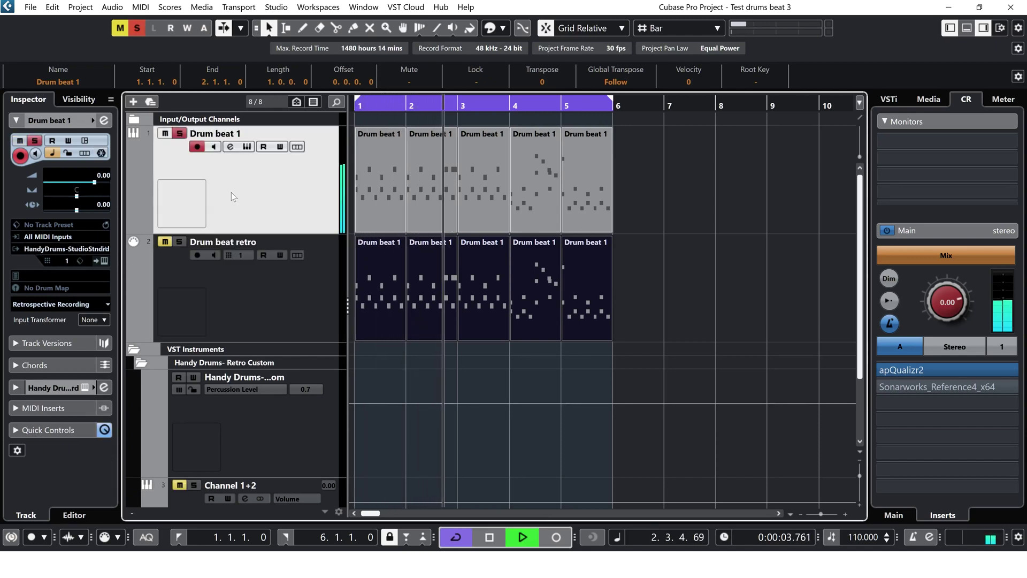
pyautogui.click(266, 290)
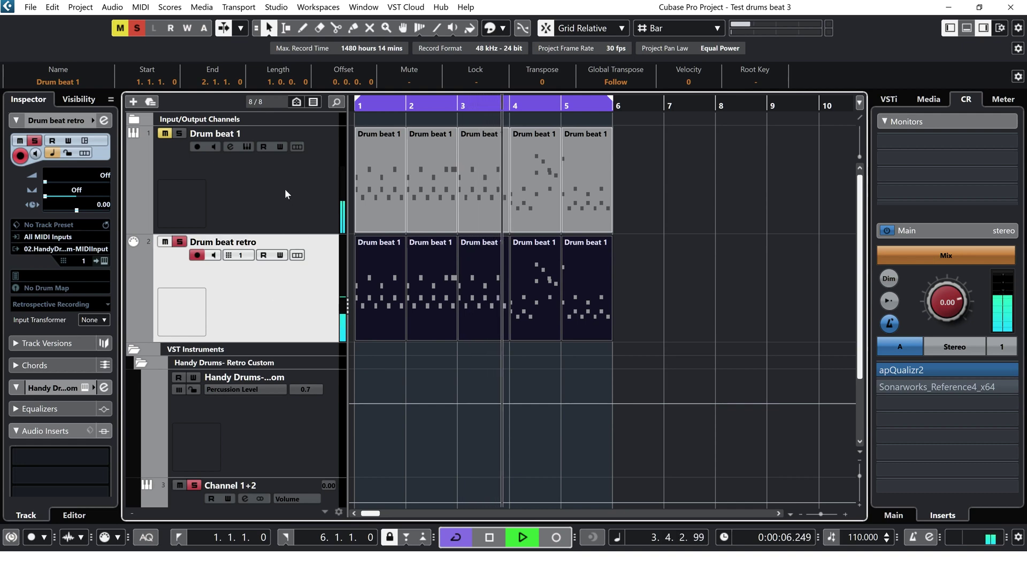
pyautogui.press('space')
pyautogui.press('s')
pyautogui.press('m')
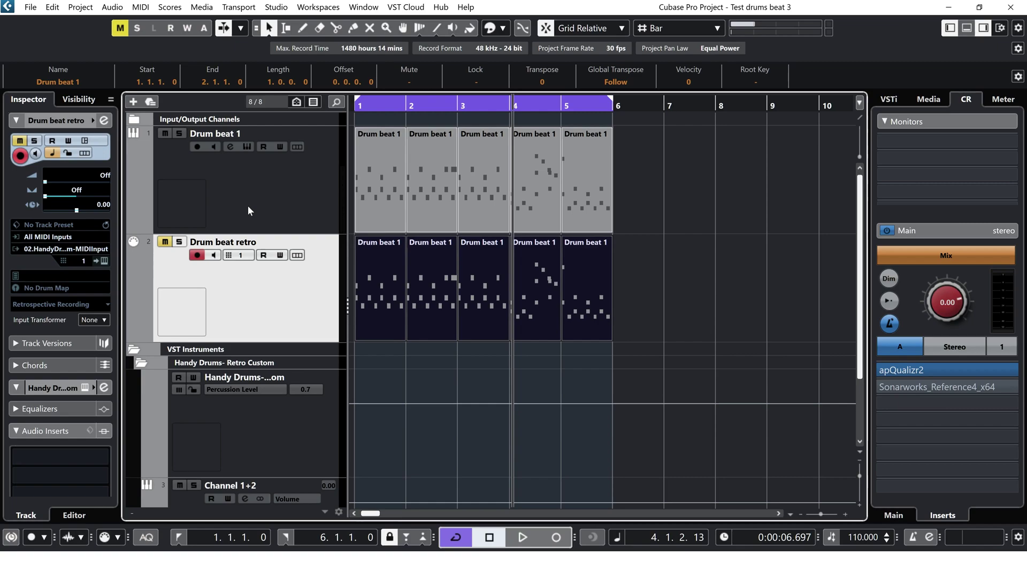
pyautogui.press('h')
pyautogui.press('h')
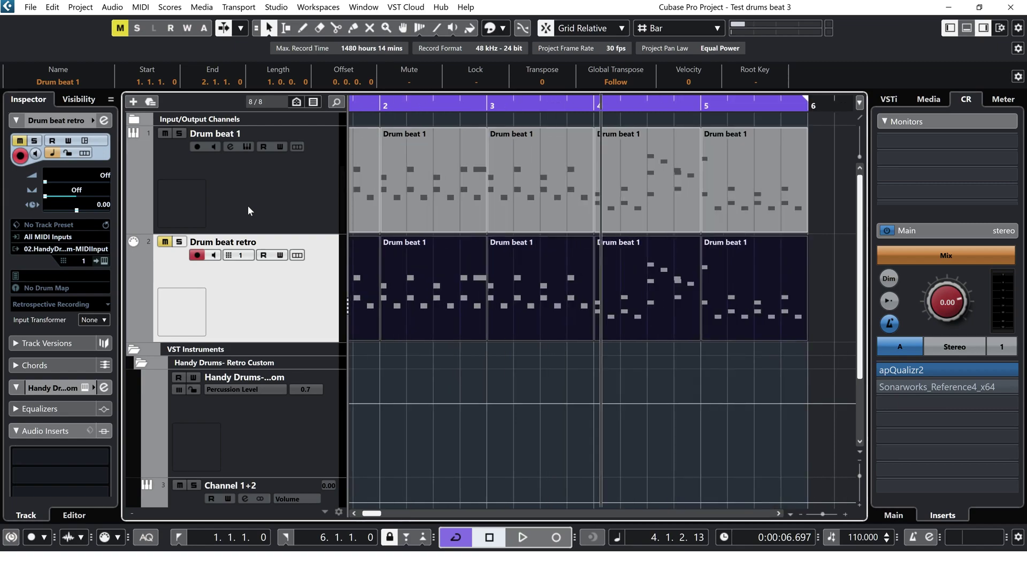